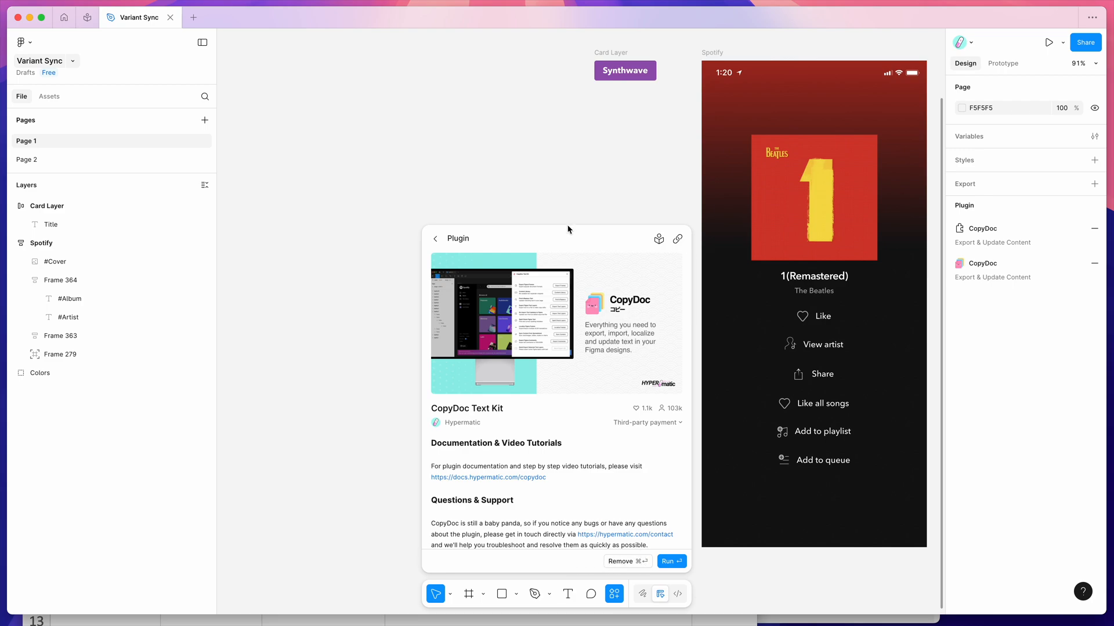
Run the saved CopyDoc Text Kit plugin on the canvas and open its Sync Content from Spreadsheet options
left_click(556, 183)
right_click(492, 182)
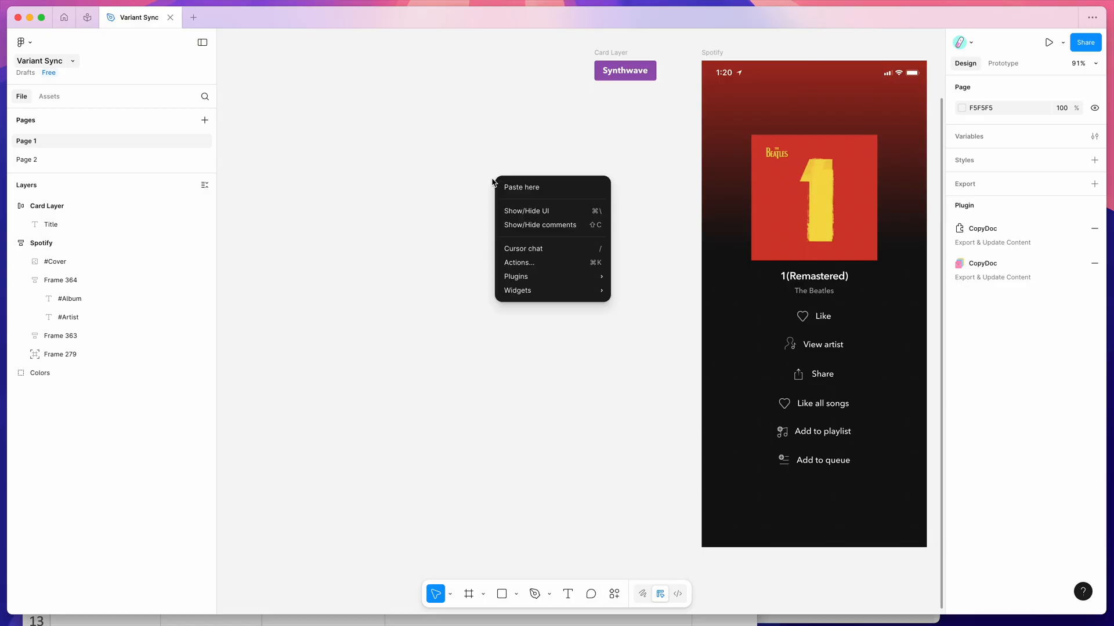
mouse_move(538, 278)
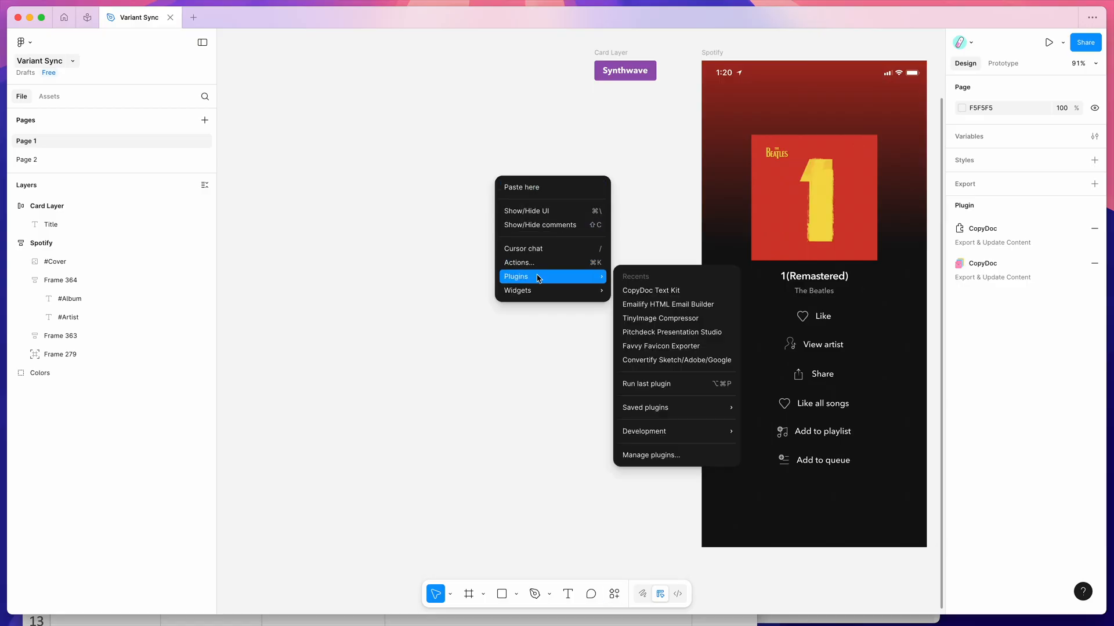
mouse_move(662, 408)
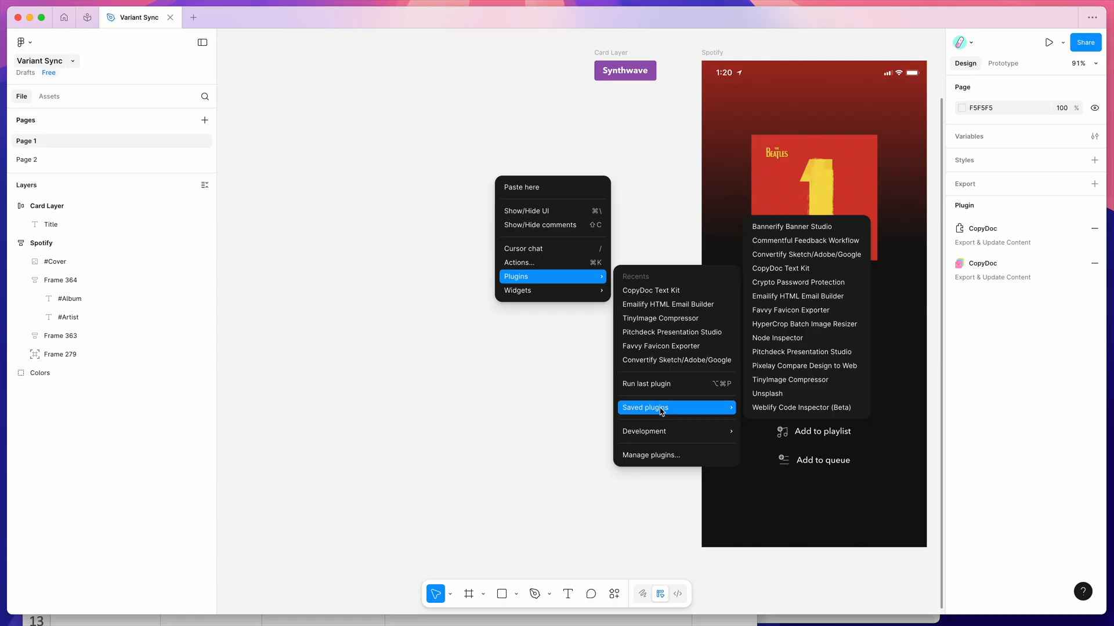
left_click(792, 270)
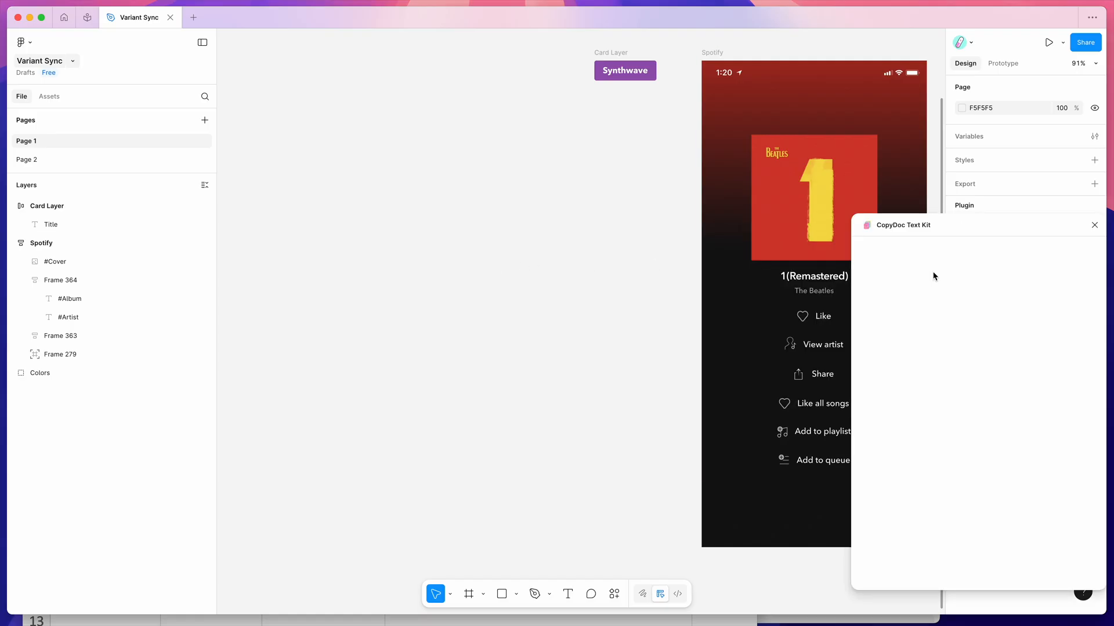
left_click_drag(991, 227, 290, 201)
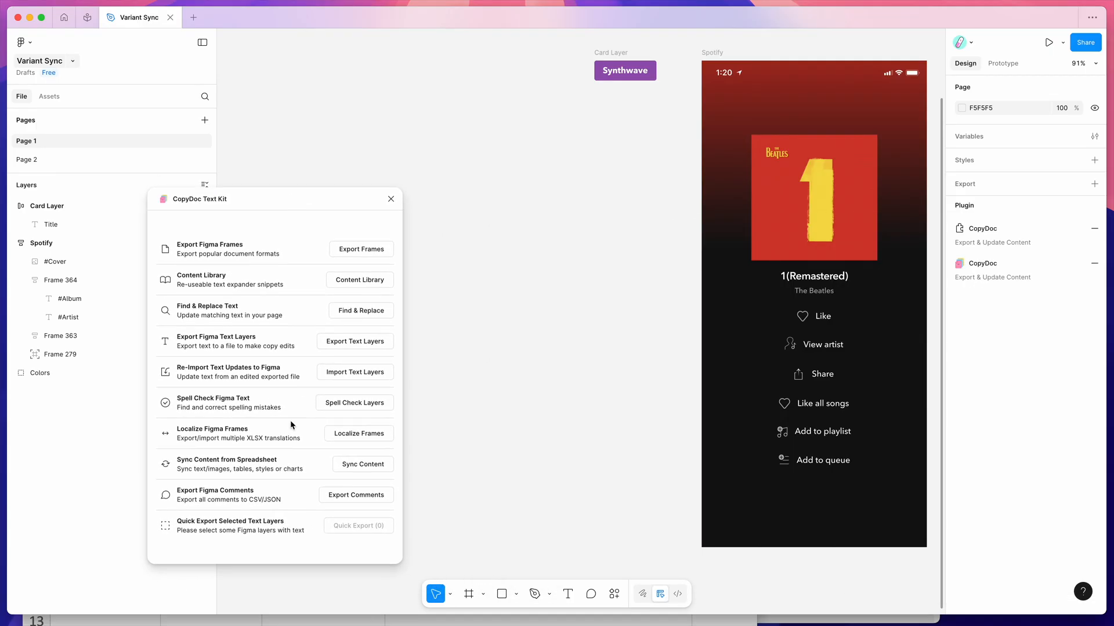
left_click(354, 464)
Switch to the music workbook in Excel and examine its #Artist, #Album and #Cover columns
left_click(471, 622)
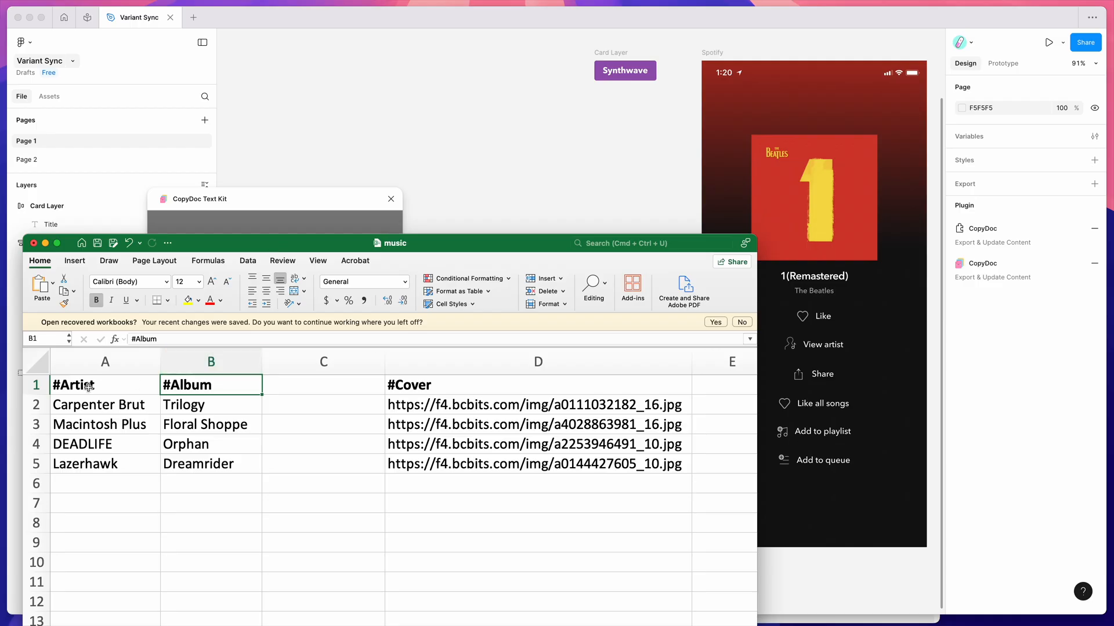
left_click(78, 404)
left_click(174, 406)
left_click(116, 424)
left_click(425, 404)
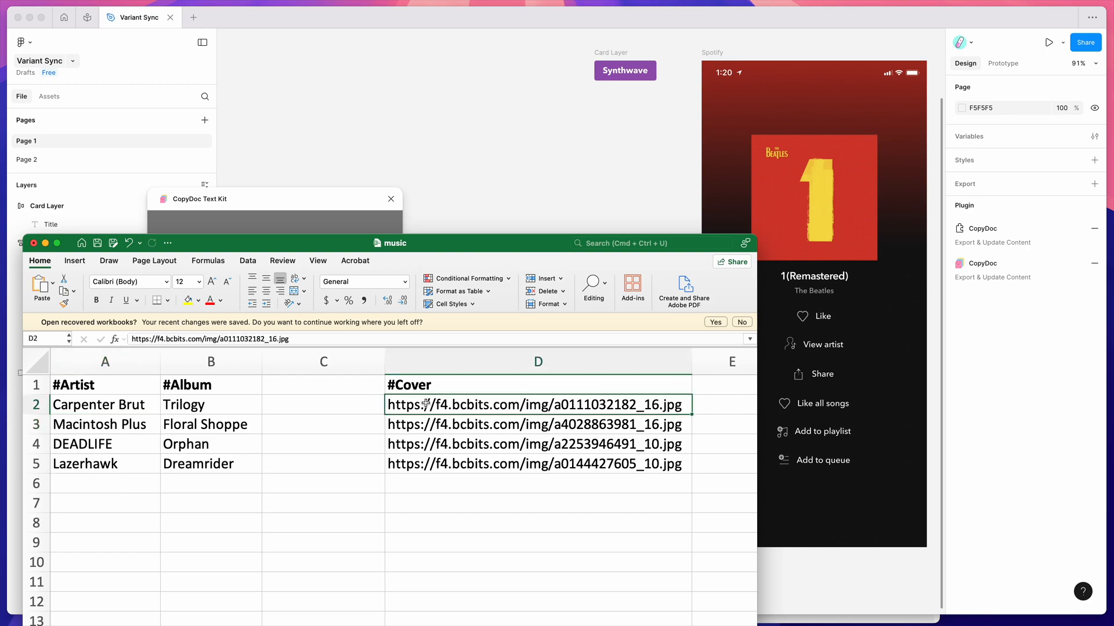
left_click(324, 389)
Switch back to Figma, dismiss the spreadsheet sync options and select the Card Layer frame
left_click(534, 174)
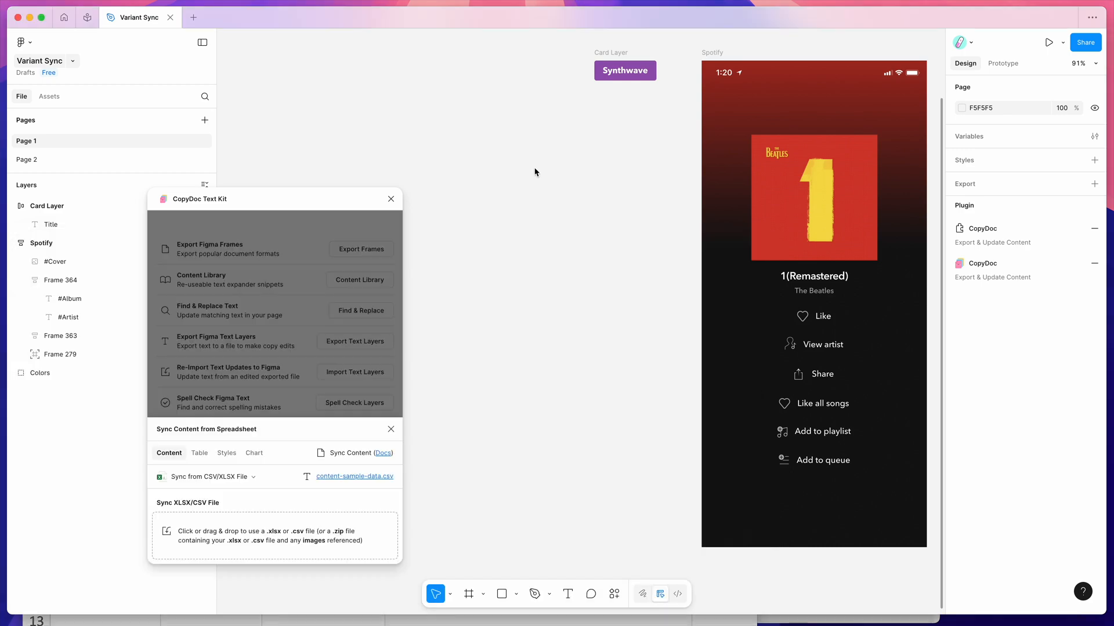
left_click(620, 58)
scroll(620, 58, "up", 5)
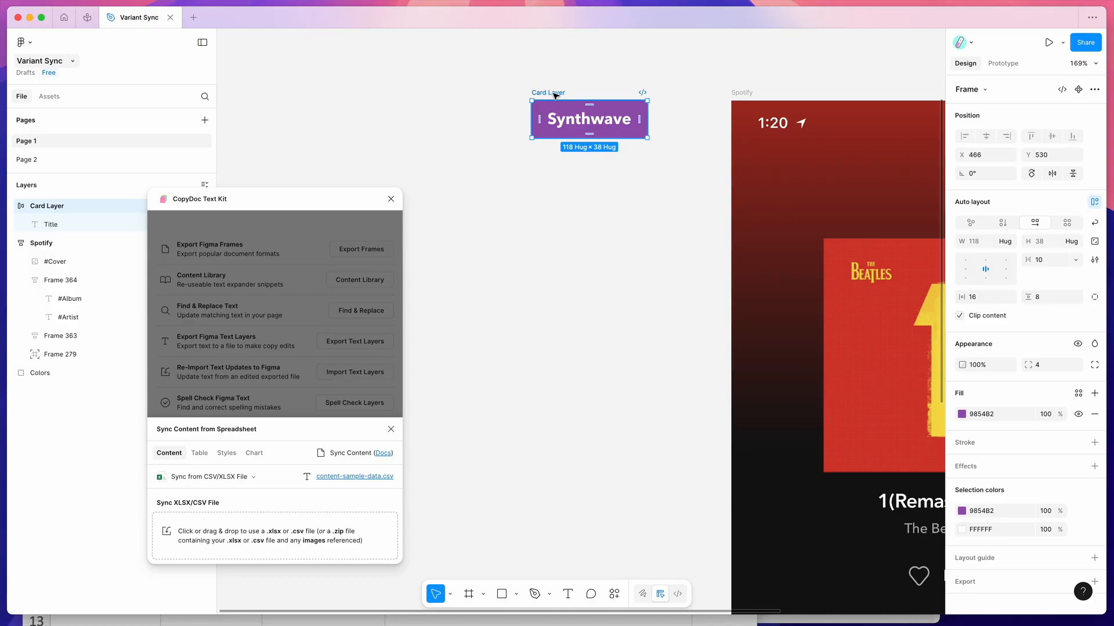
scroll(549, 93, "right", 2)
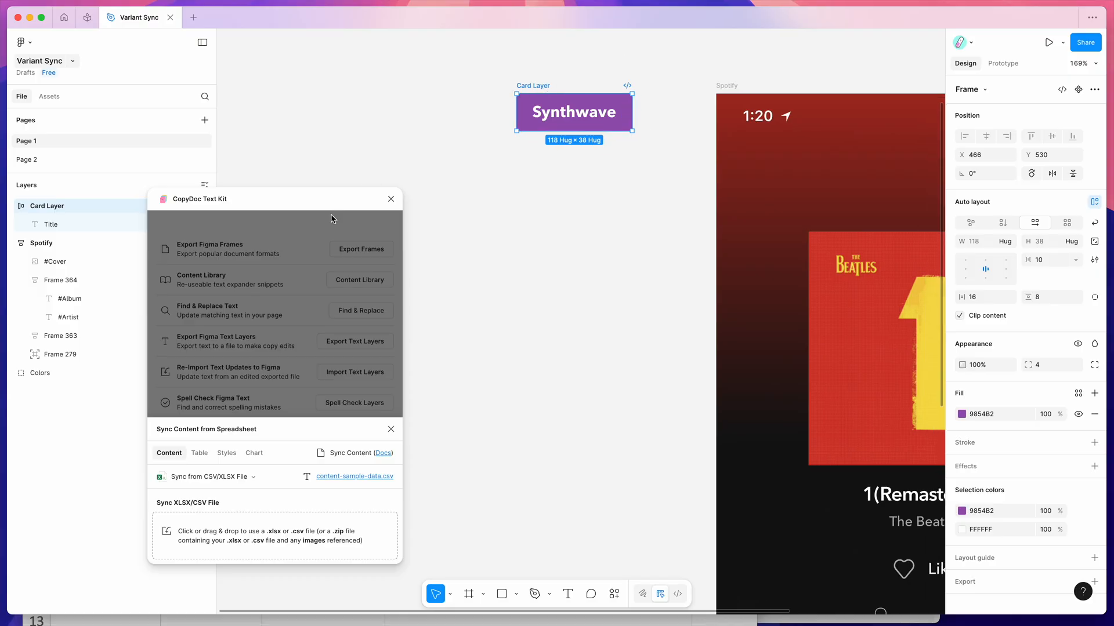
left_click(306, 404)
left_click_drag(316, 213, 333, 236)
left_click(505, 68)
left_click(534, 91)
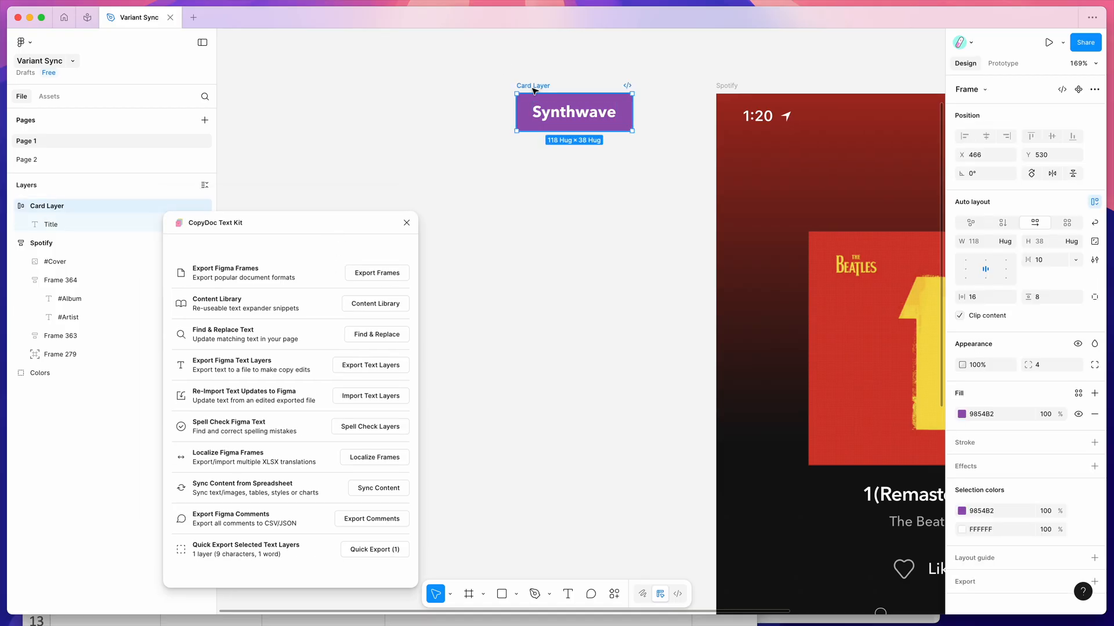
scroll(534, 91, "right", 2)
scroll(469, 81, "up", 1)
scroll(469, 82, "left", 1)
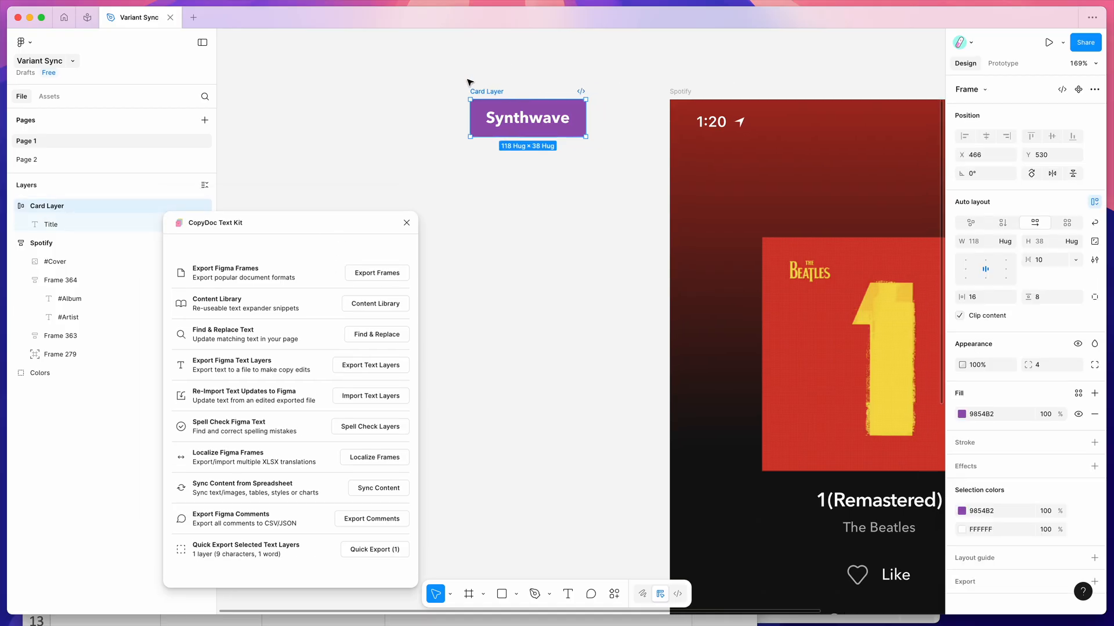
Switch to the music workbook in Excel and examine the empty cells C2 to C5 between #Album and #Cover
key("super+Tab")
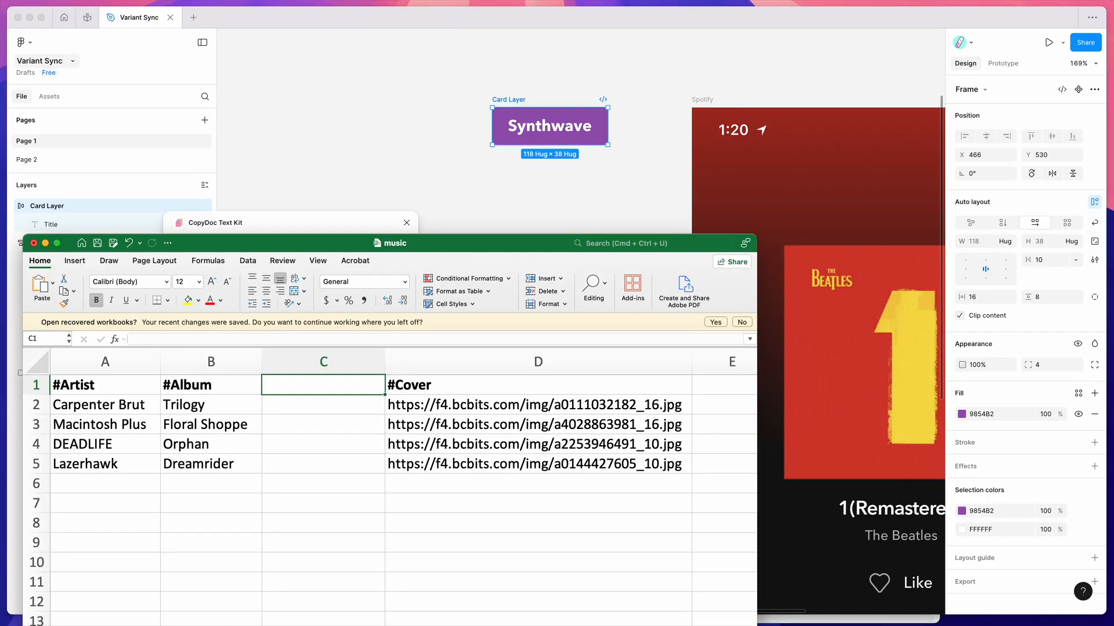
left_click_drag(280, 405, 279, 462)
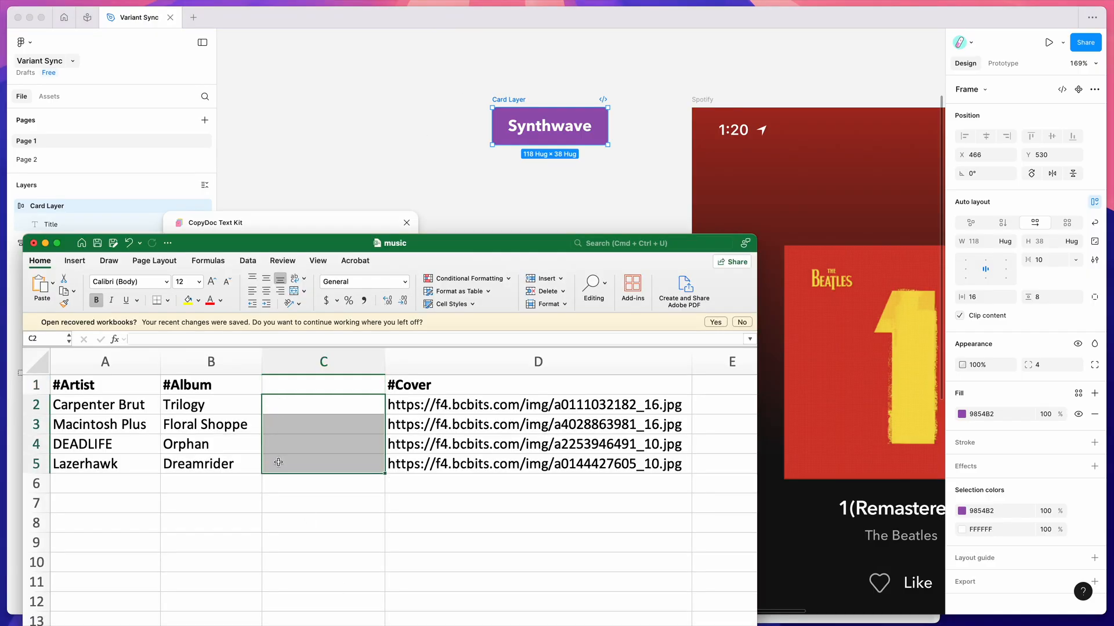
left_click(293, 405)
left_click(294, 425)
left_click(295, 445)
left_click(295, 462)
left_click(341, 413)
Switch back to Figma and convert the Card Layer frame into a component
left_click(531, 225)
scroll(547, 191, "right", 1)
scroll(546, 191, "down", 3)
scroll(547, 192, "left", 1)
scroll(547, 192, "up", 4)
scroll(549, 191, "up", 1)
scroll(548, 192, "left", 1)
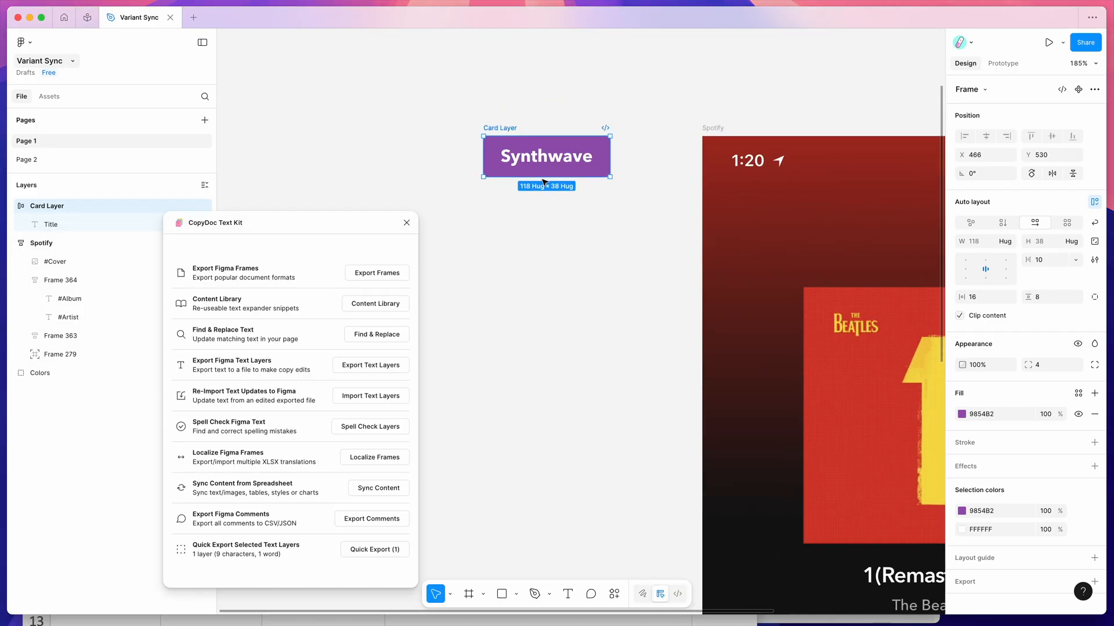
right_click(504, 131)
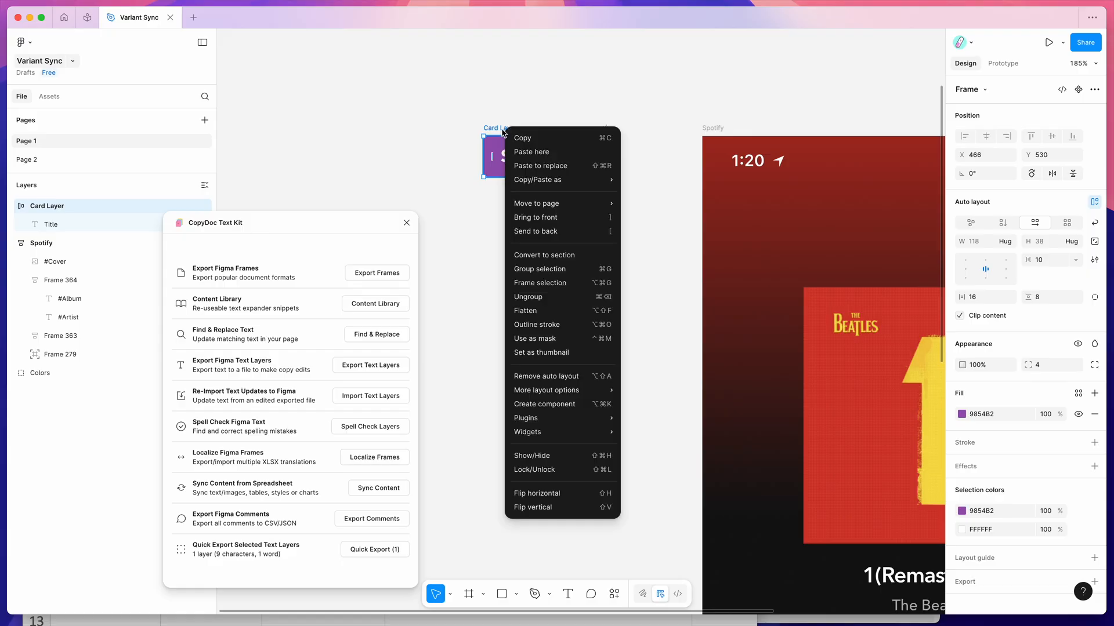
left_click(548, 404)
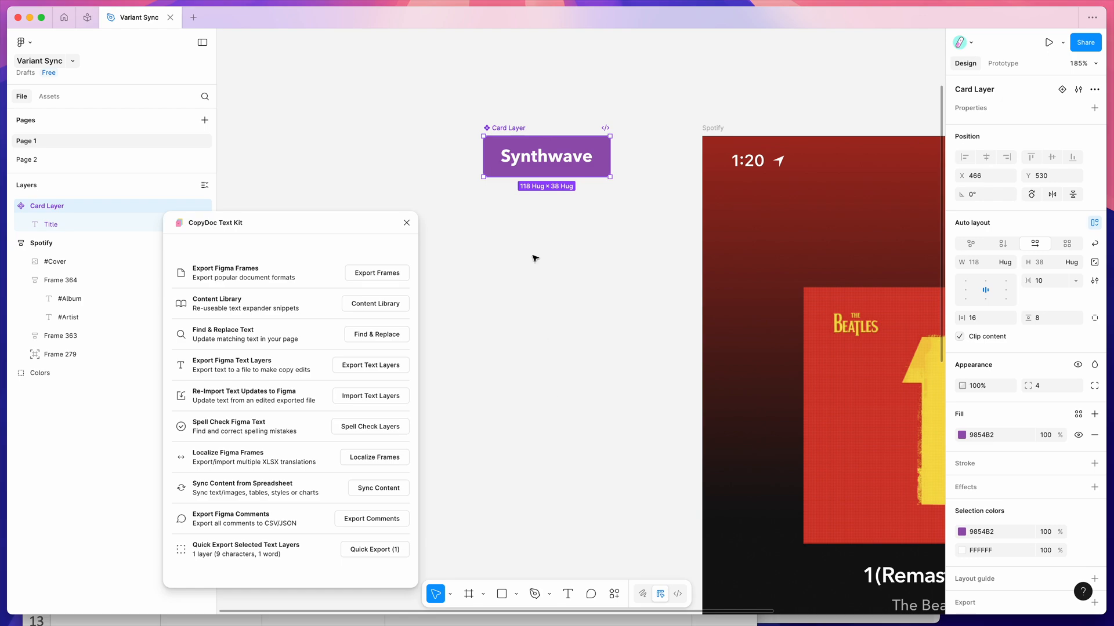
Rename the Card Layer component as #Tag
double_click(509, 128)
type("#Tag")
left_click(528, 114)
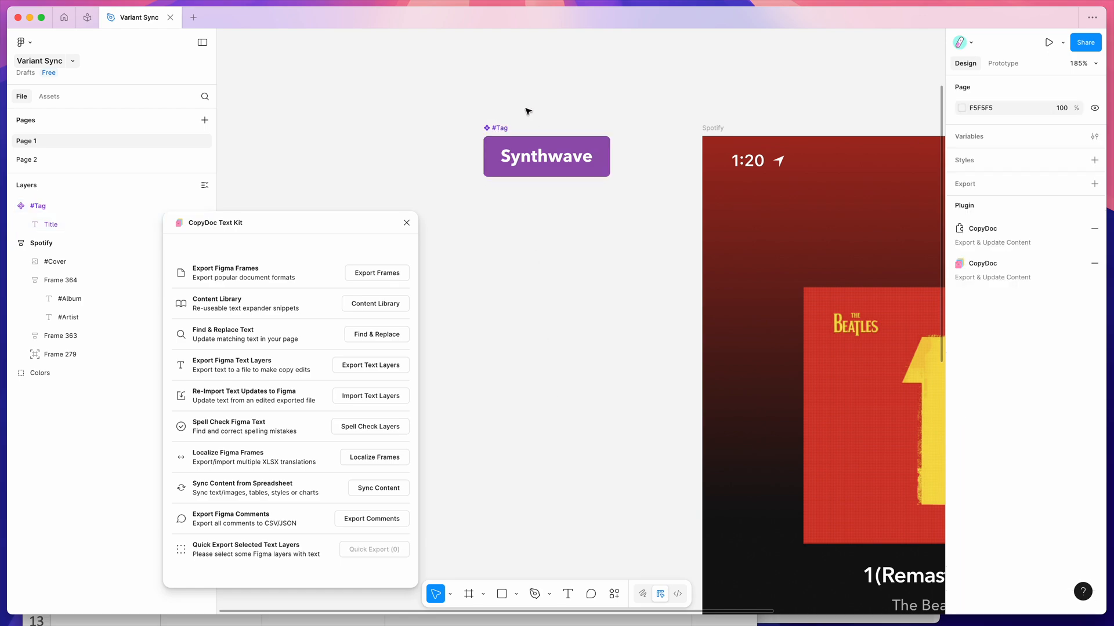
left_click(517, 158)
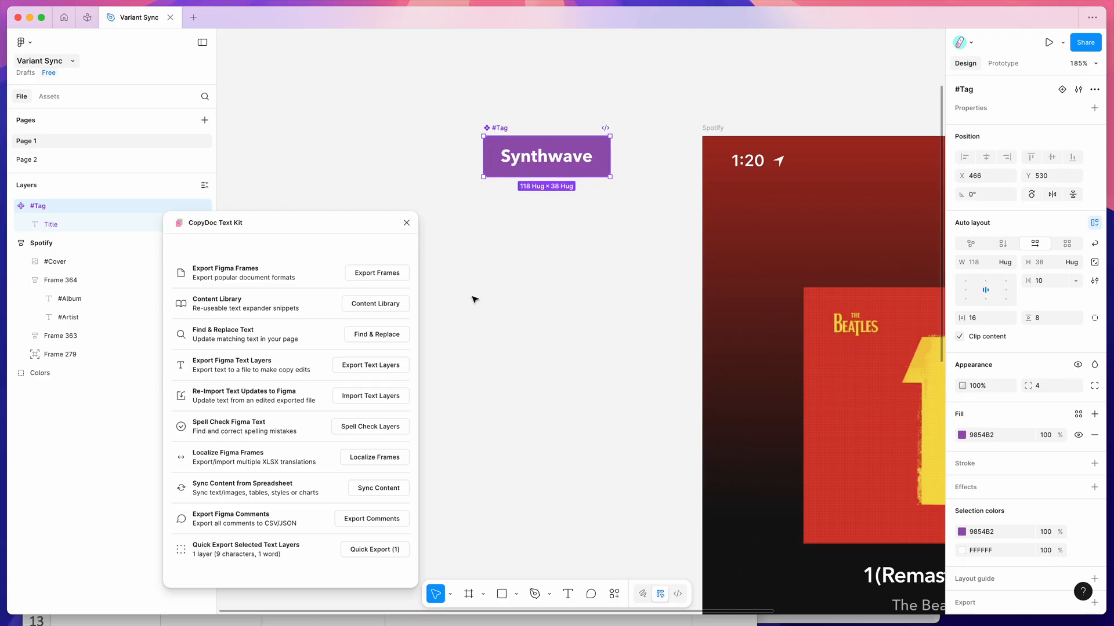
Switch to the music workbook in Excel and enter the header #Tag in cell C1
left_click(301, 387)
type("#Tag")
key("Return")
left_click(313, 386)
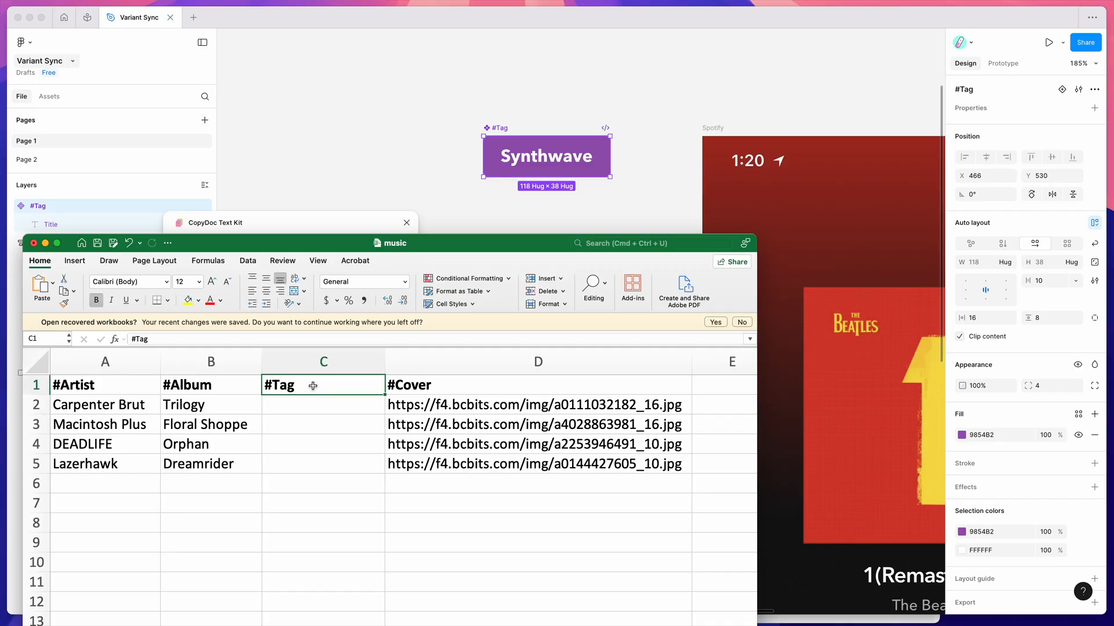
Switch back to Figma and add a second variant to the #Tag component
left_click(520, 145)
scroll(503, 119, "down", 1)
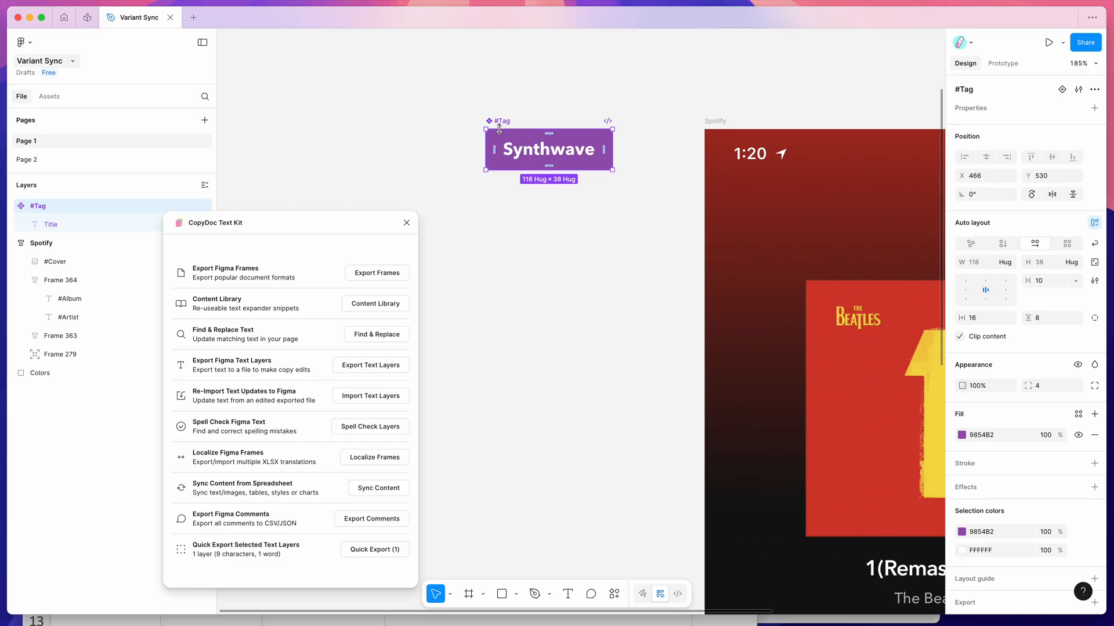
left_click(503, 110)
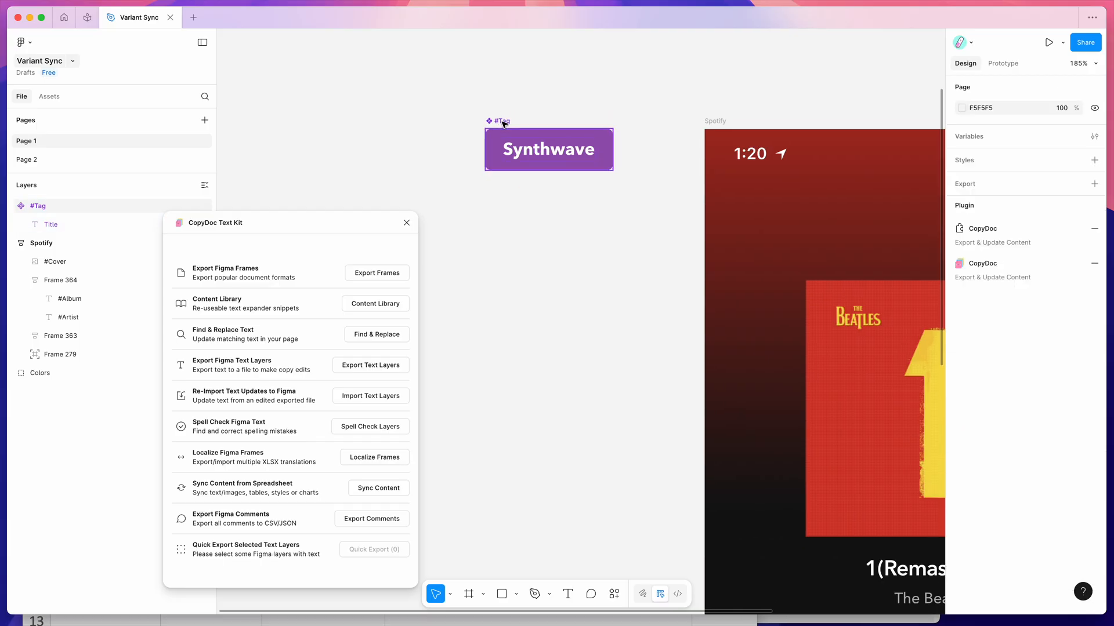
left_click(502, 121)
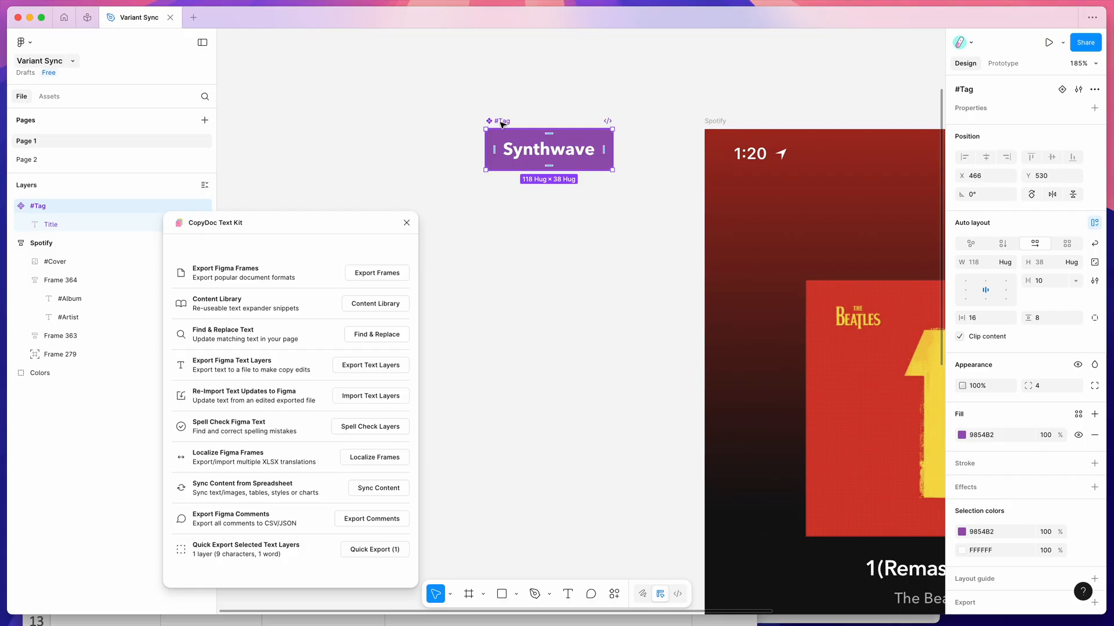
right_click(502, 123)
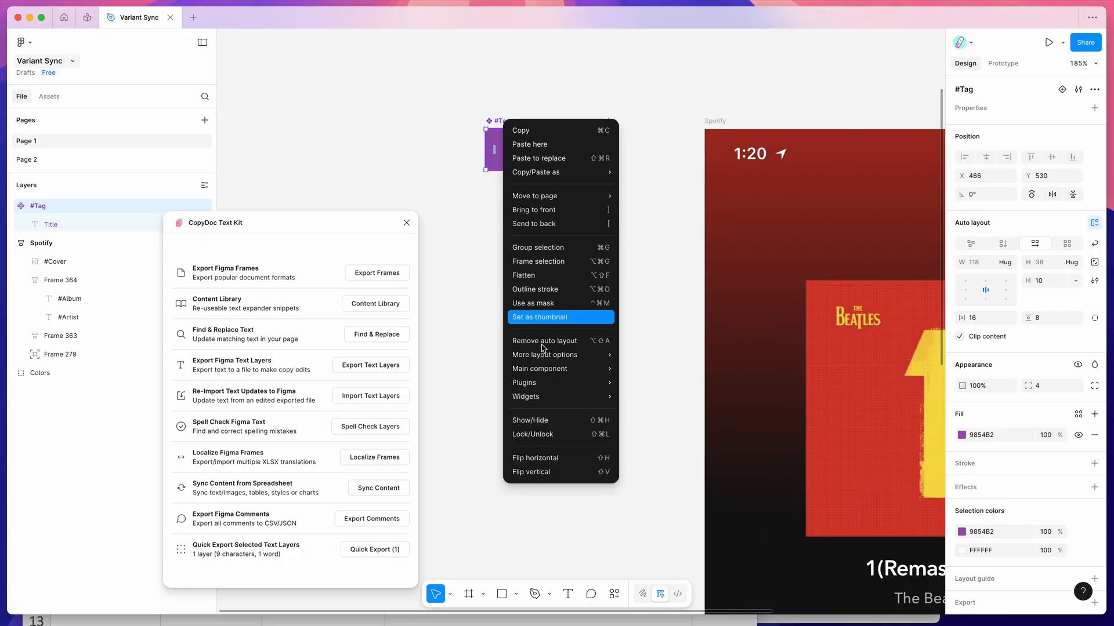
mouse_move(545, 369)
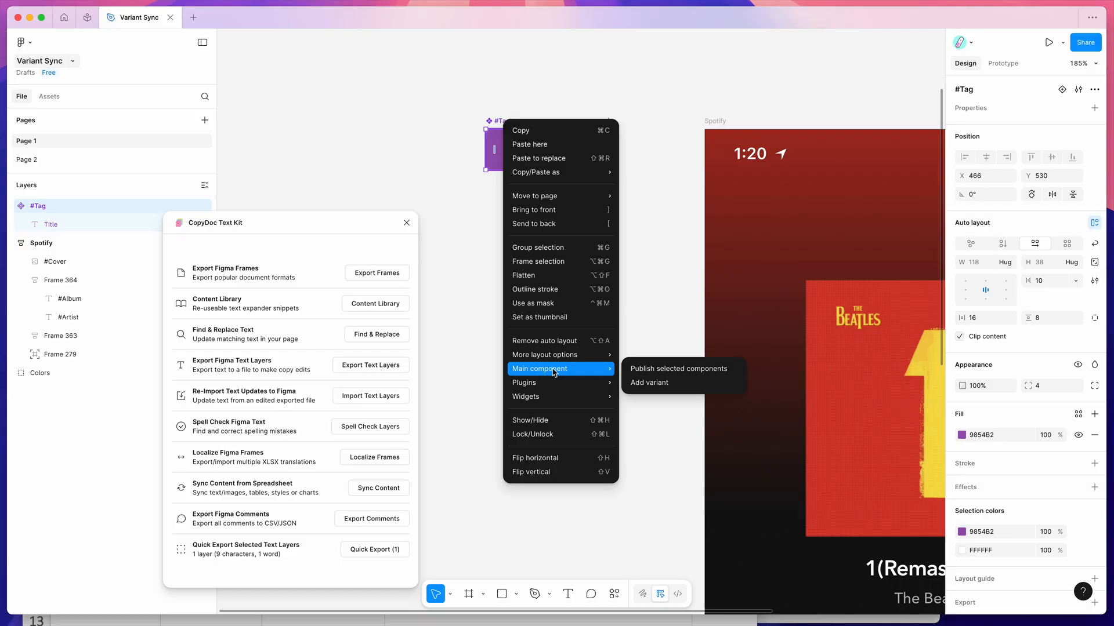
left_click(663, 384)
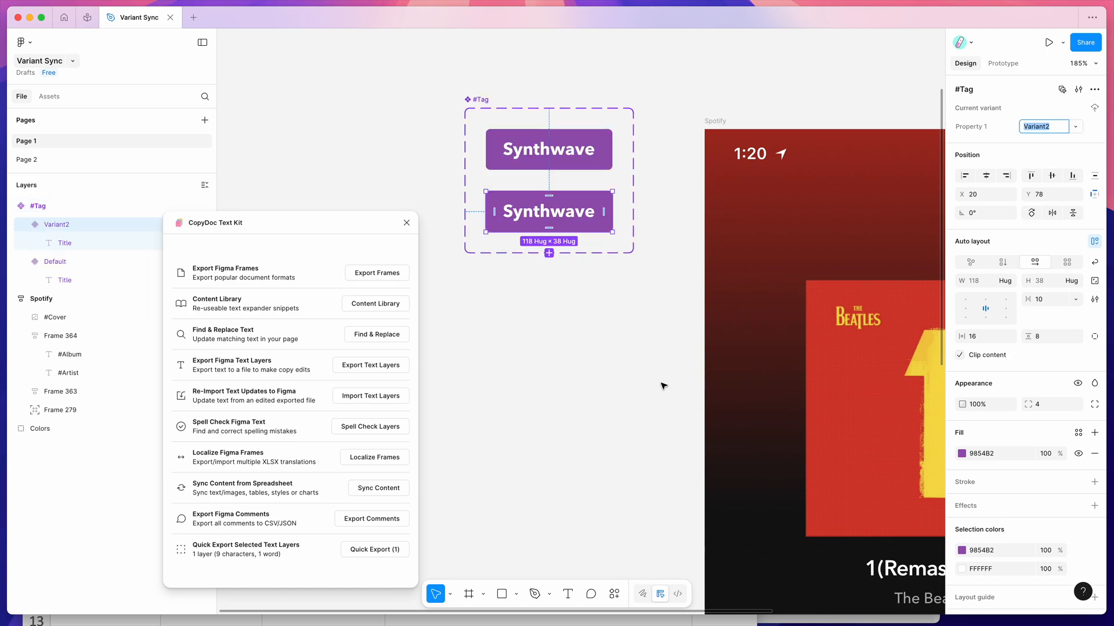
Add a third and a fourth variant below the existing two in the #Tag component set
left_click(612, 320)
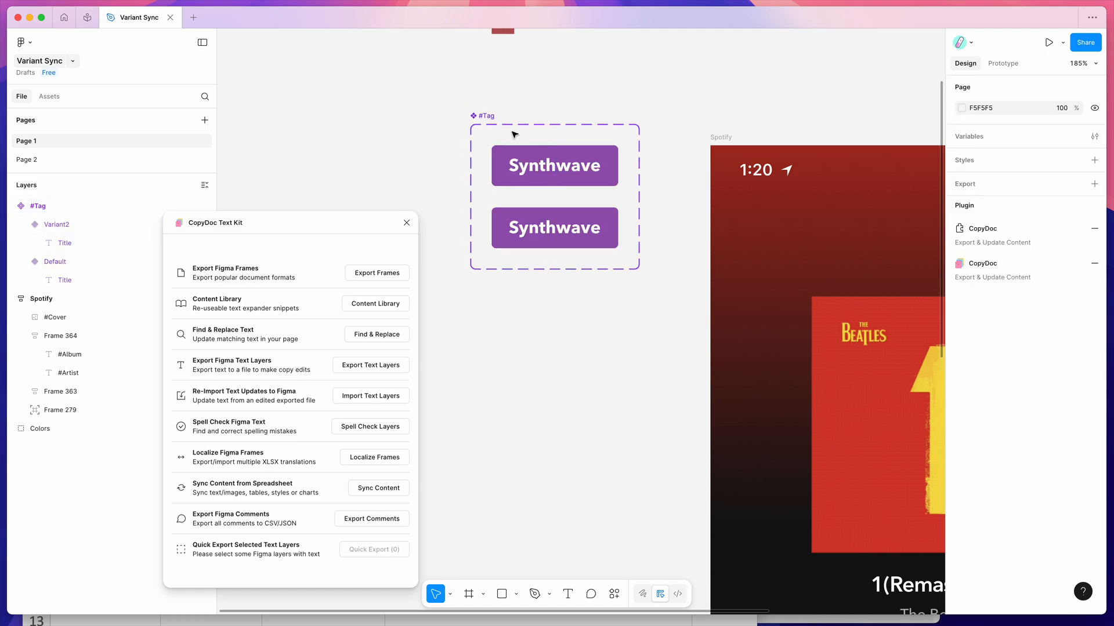
left_click(486, 116)
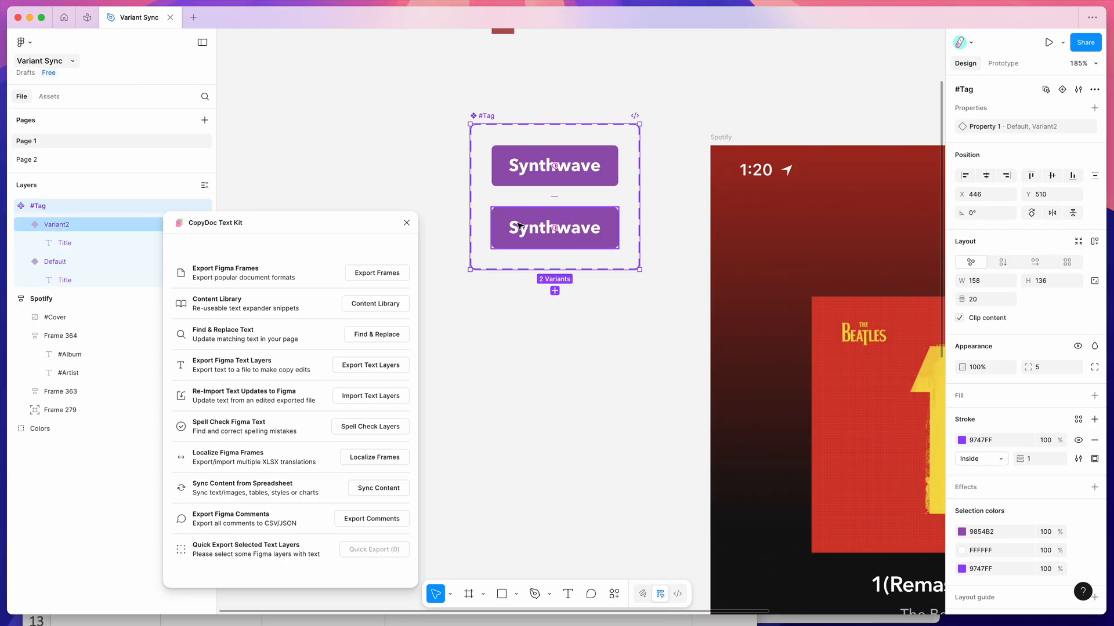
left_click(508, 104)
left_click(489, 117)
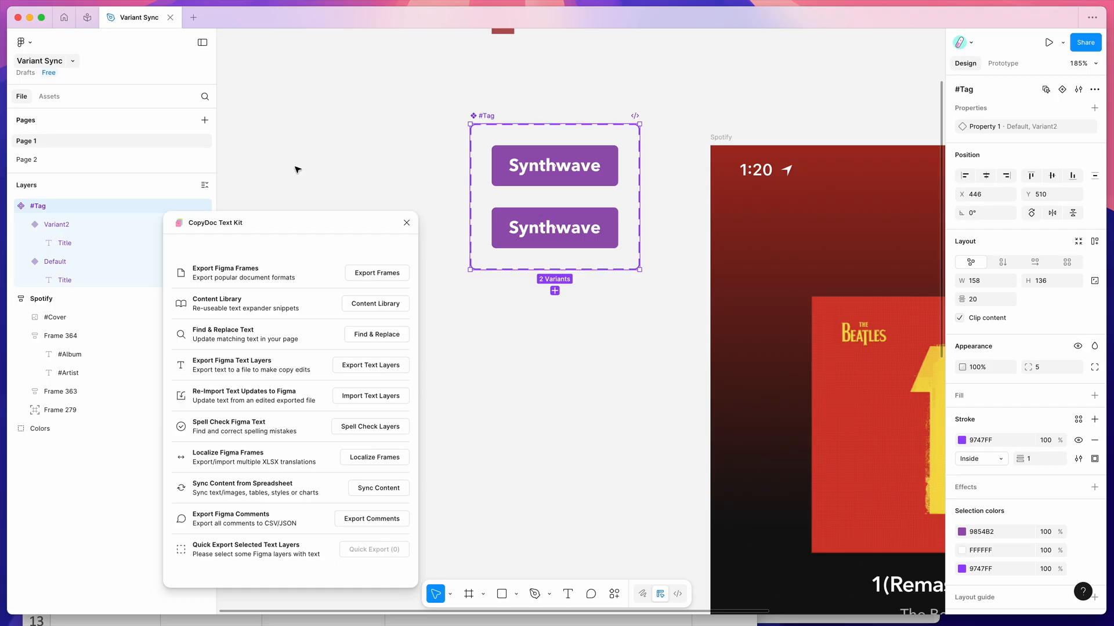
left_click(62, 264)
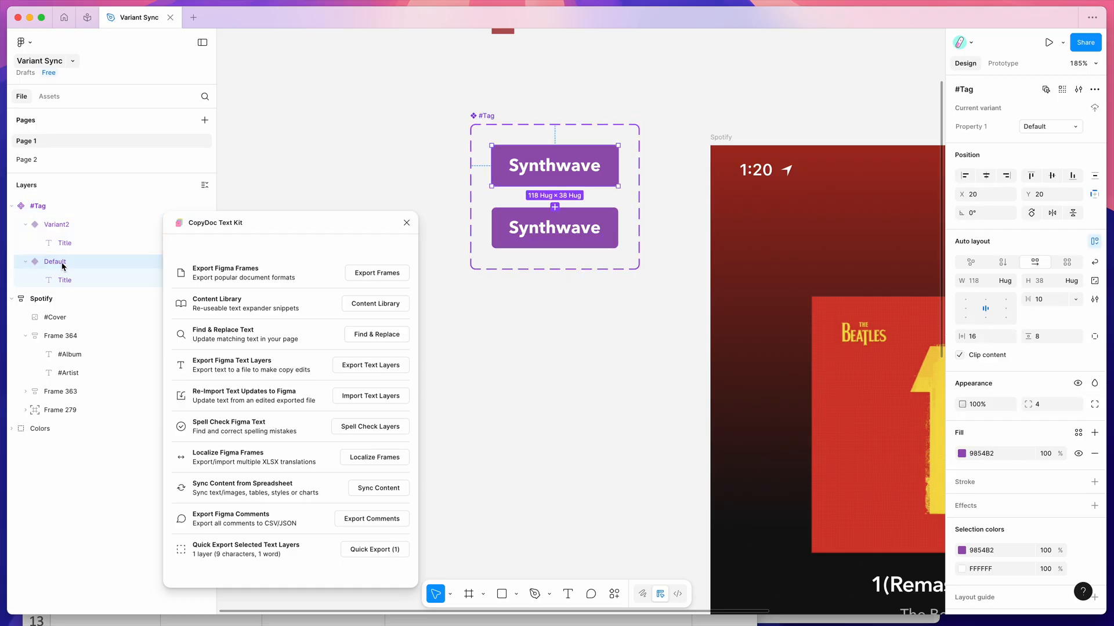
left_click(66, 225)
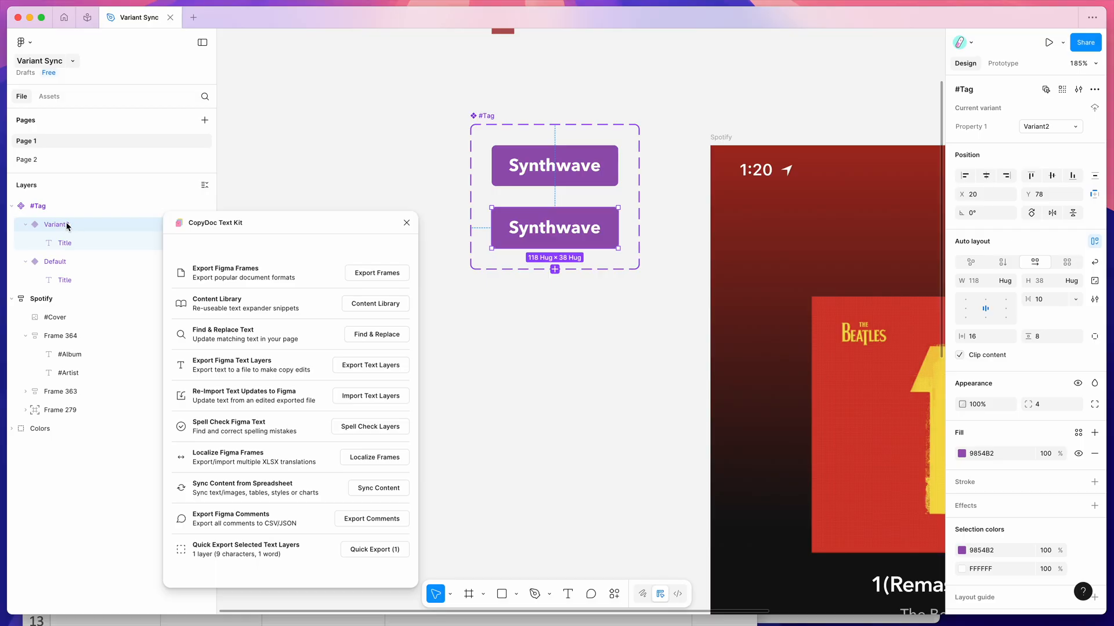
left_click(554, 269)
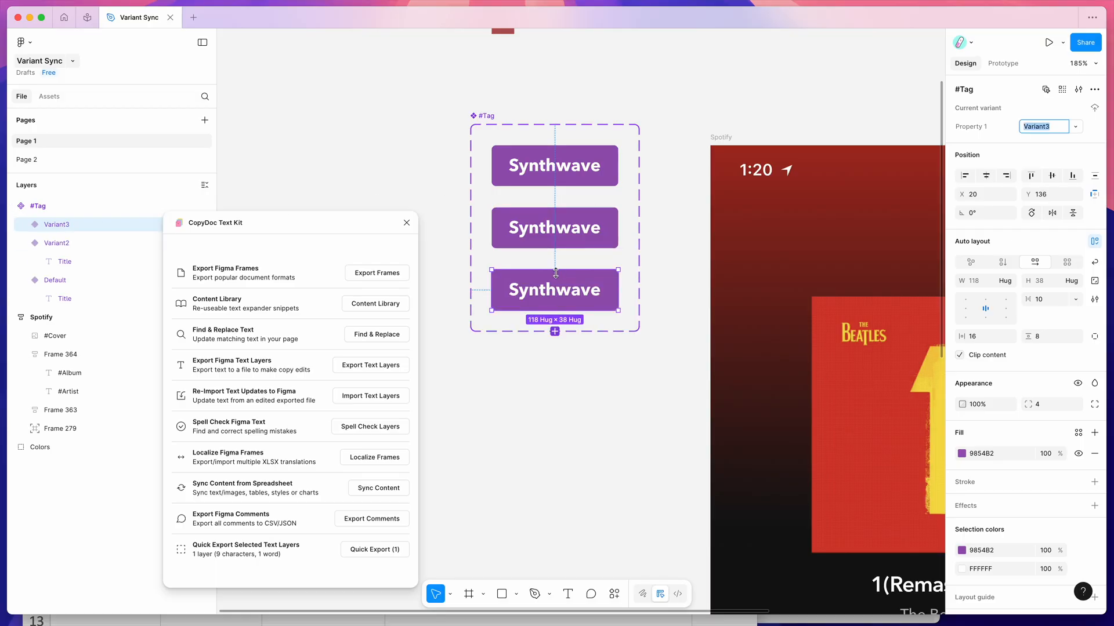
left_click(555, 333)
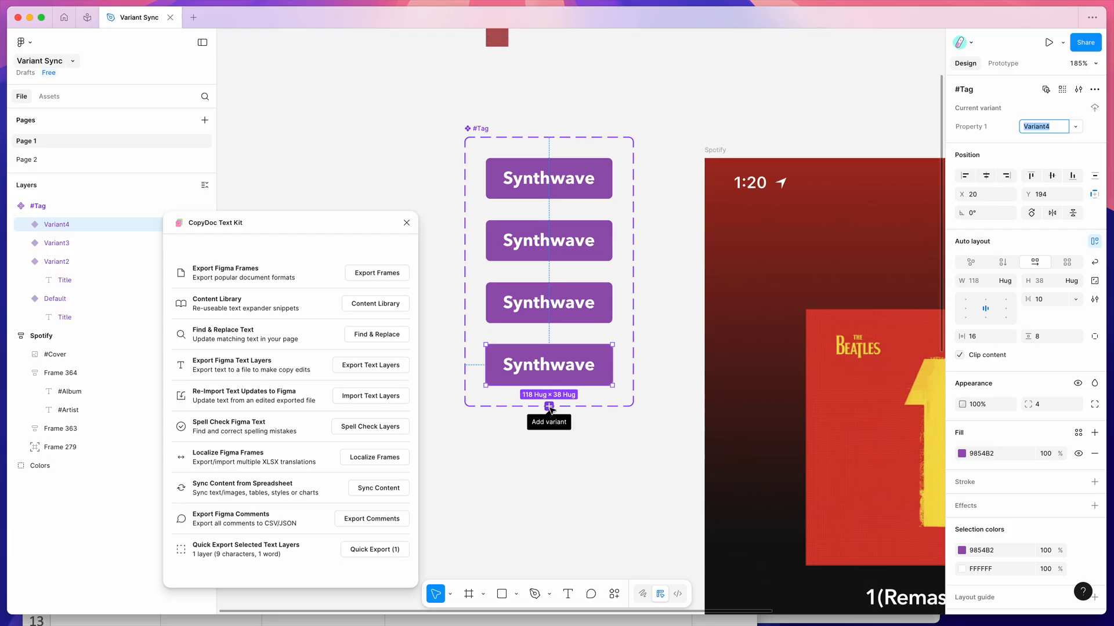
Change the title text of the second #Tag variant to Vaporwave
scroll(550, 409, "up", 4)
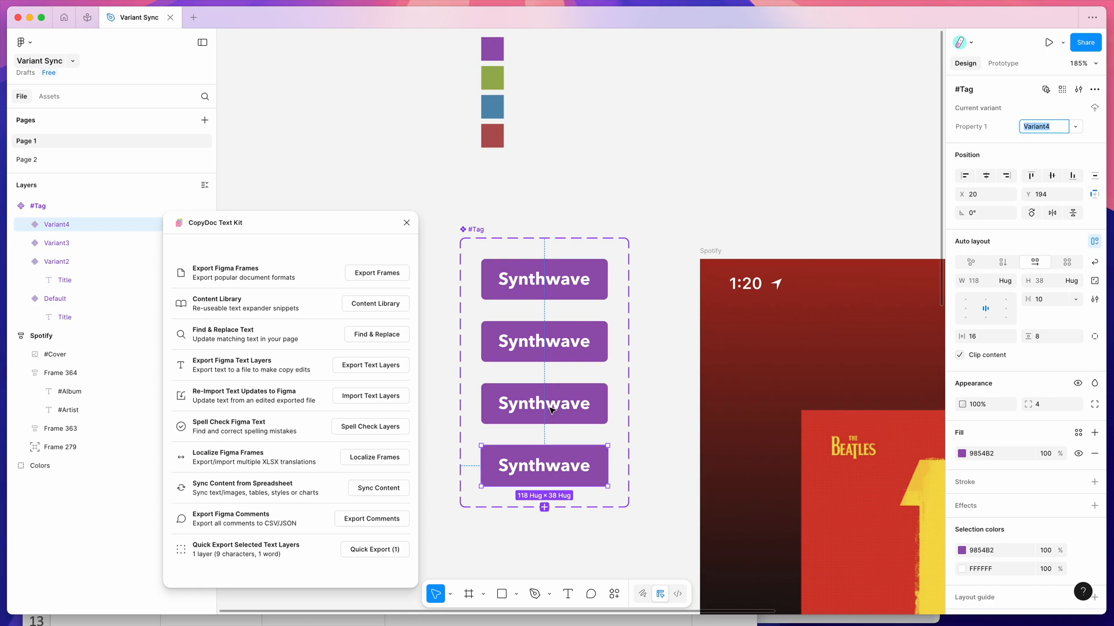
double_click(539, 338)
double_click(524, 340)
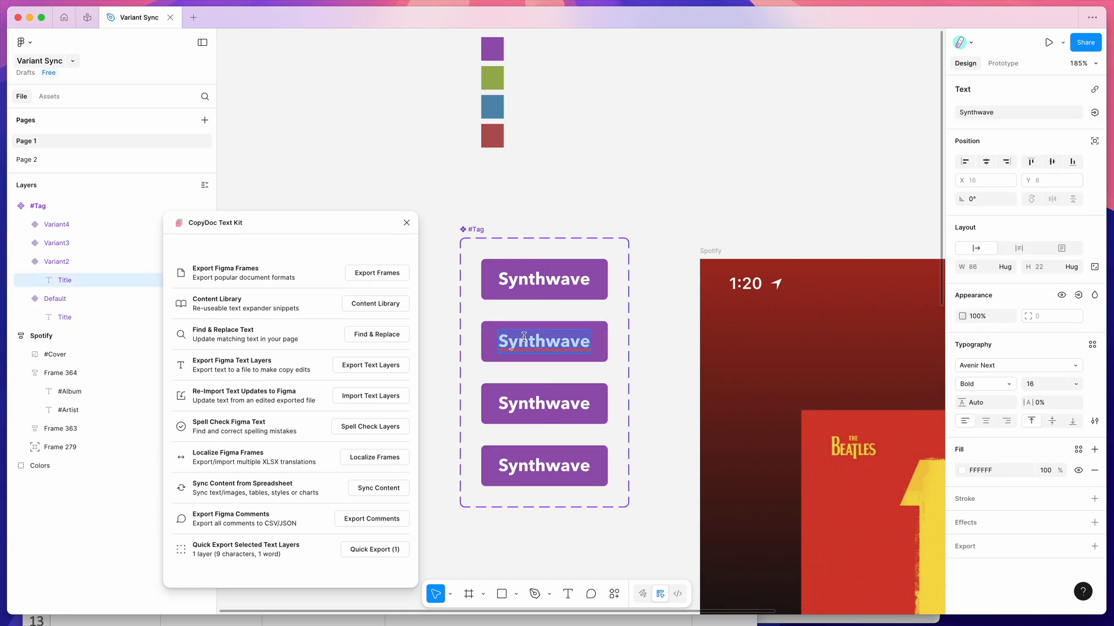
type("Va")
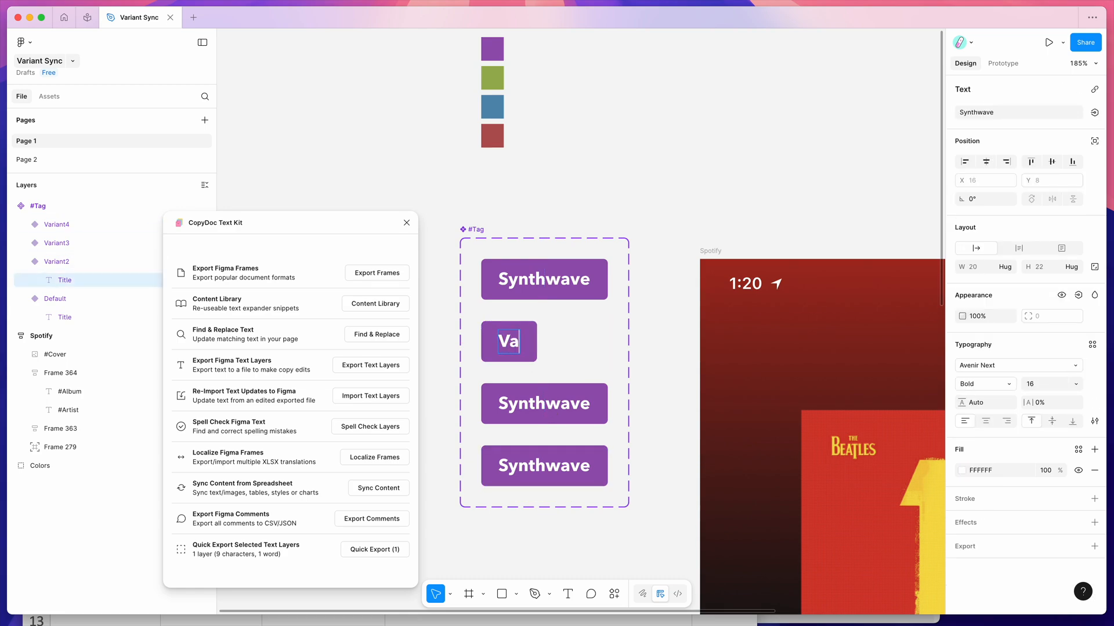
type("porwave")
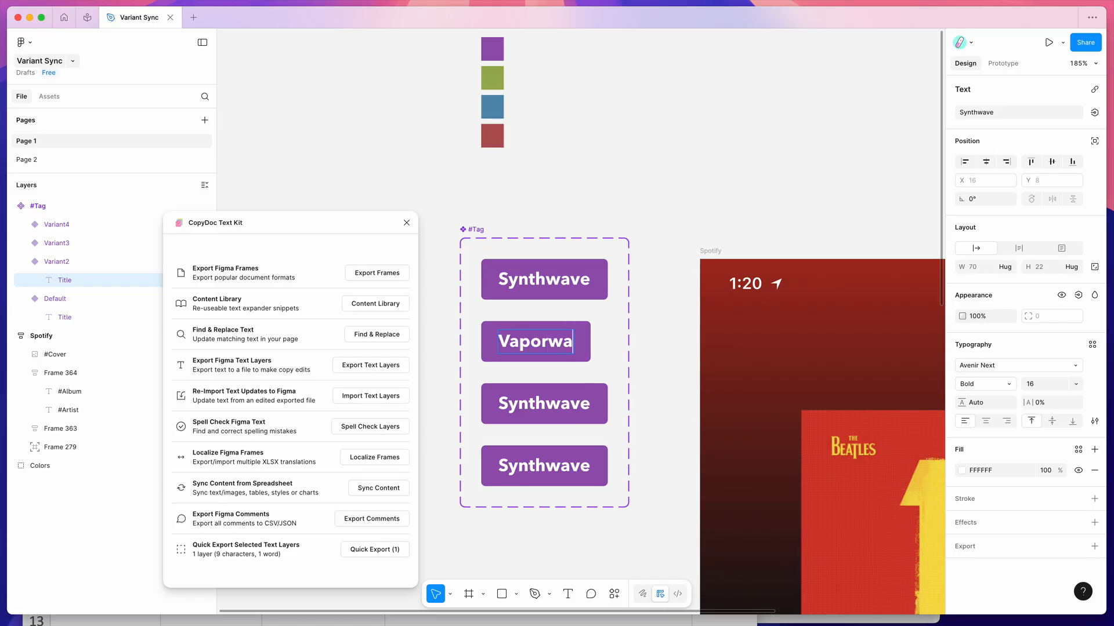
Change the title text of the third #Tag variant to Outrun
left_click(542, 405)
double_click(529, 405)
type("Outrun")
Change the title text of the fourth #Tag variant to Darksynth
double_click(534, 464)
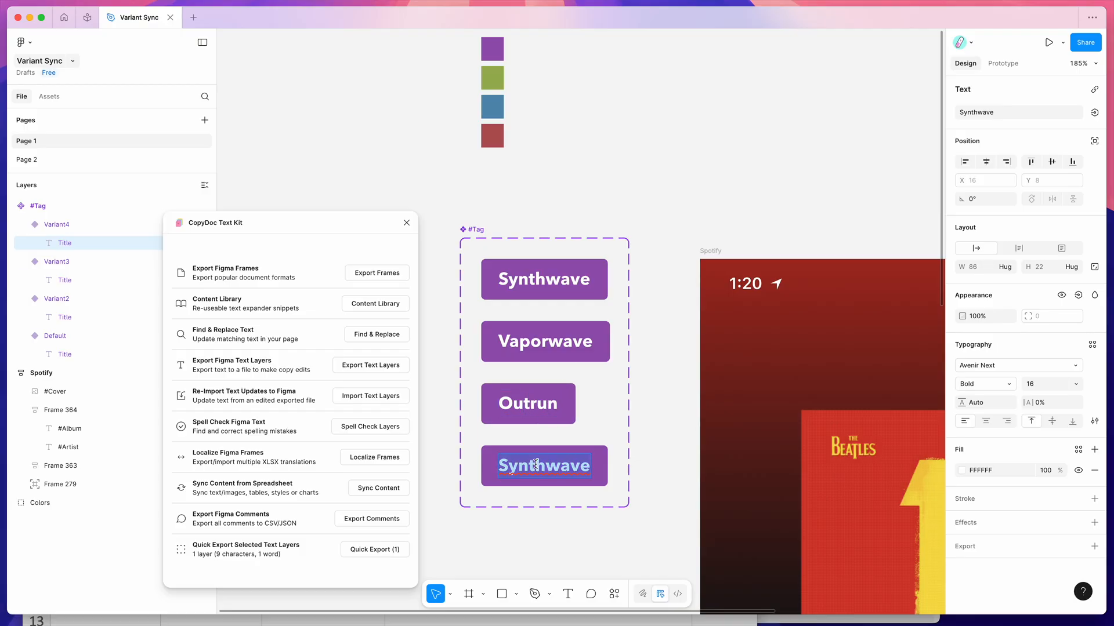
type("Da")
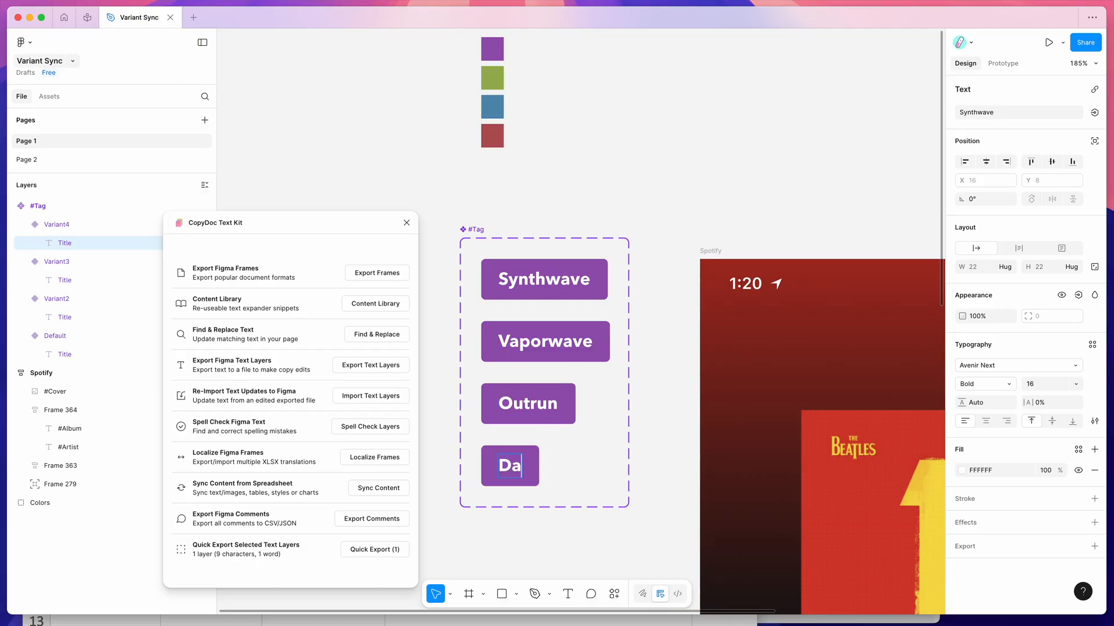
type("rksynth")
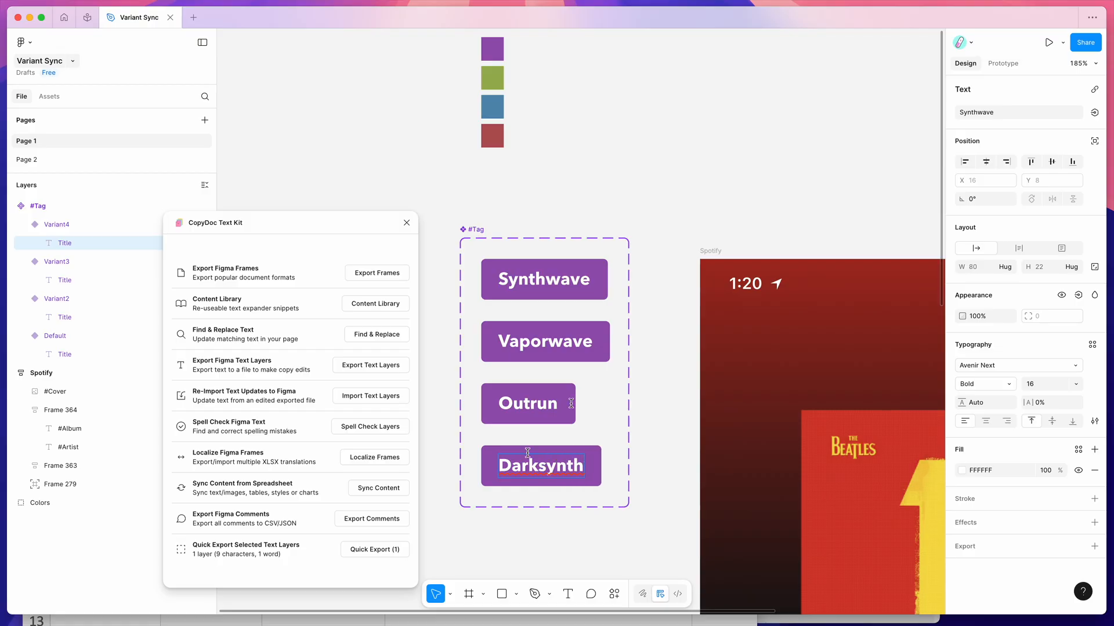
key("Escape")
scroll(651, 275, "right", 1)
scroll(650, 276, "down", 3)
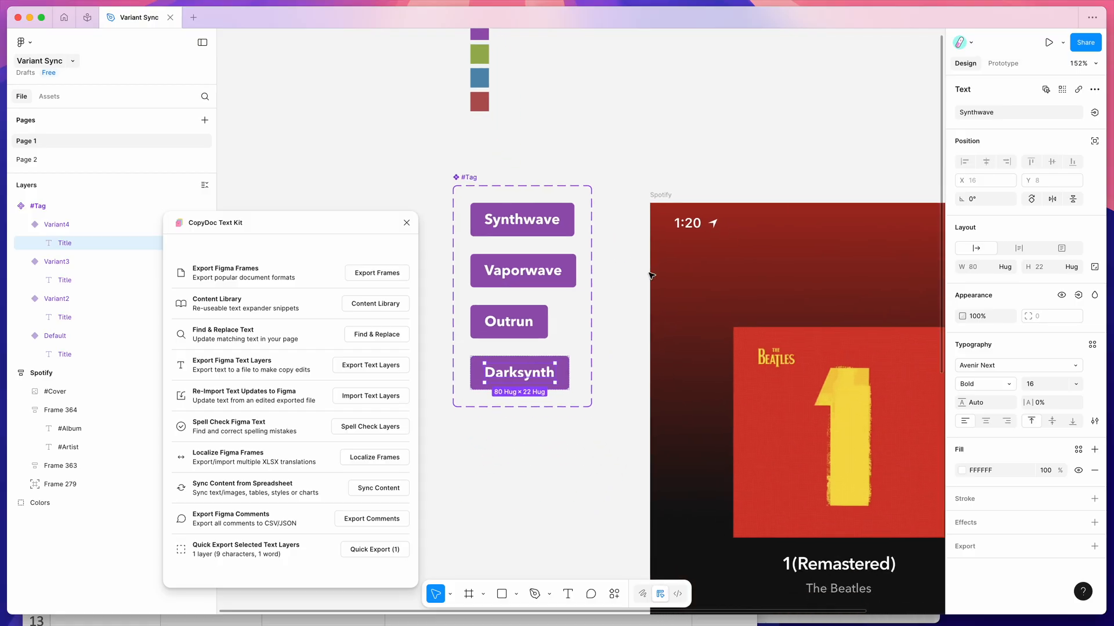
Switch to the music workbook in Excel, review the empty cells C2:C5 under the #Tag header, and return to Figma
left_click(560, 221)
scroll(696, 309, "down", 5)
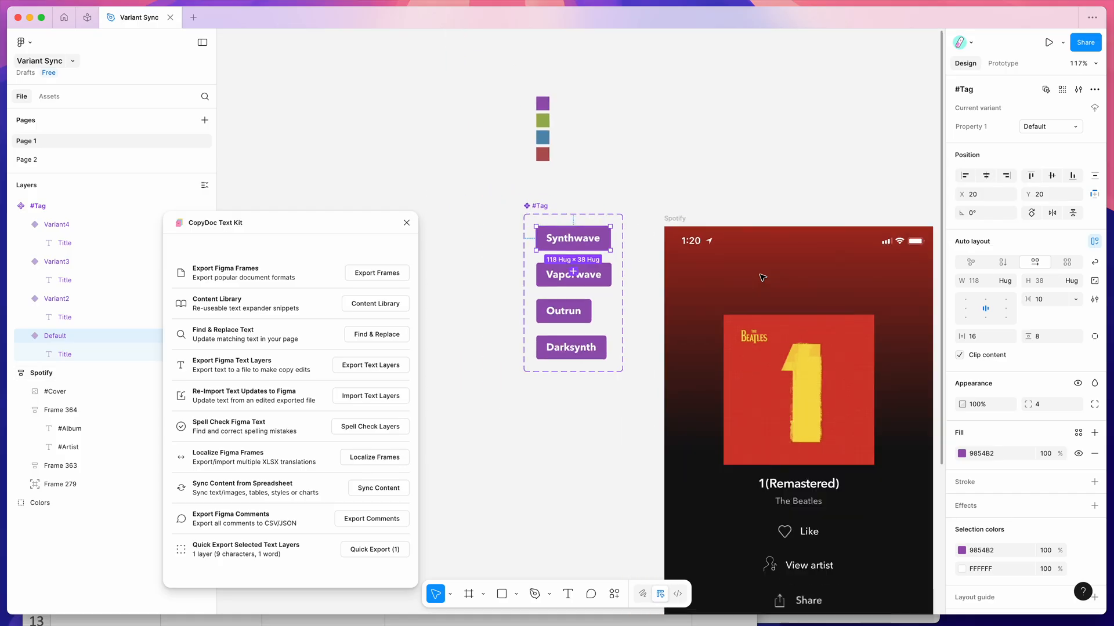
key("super+Tab")
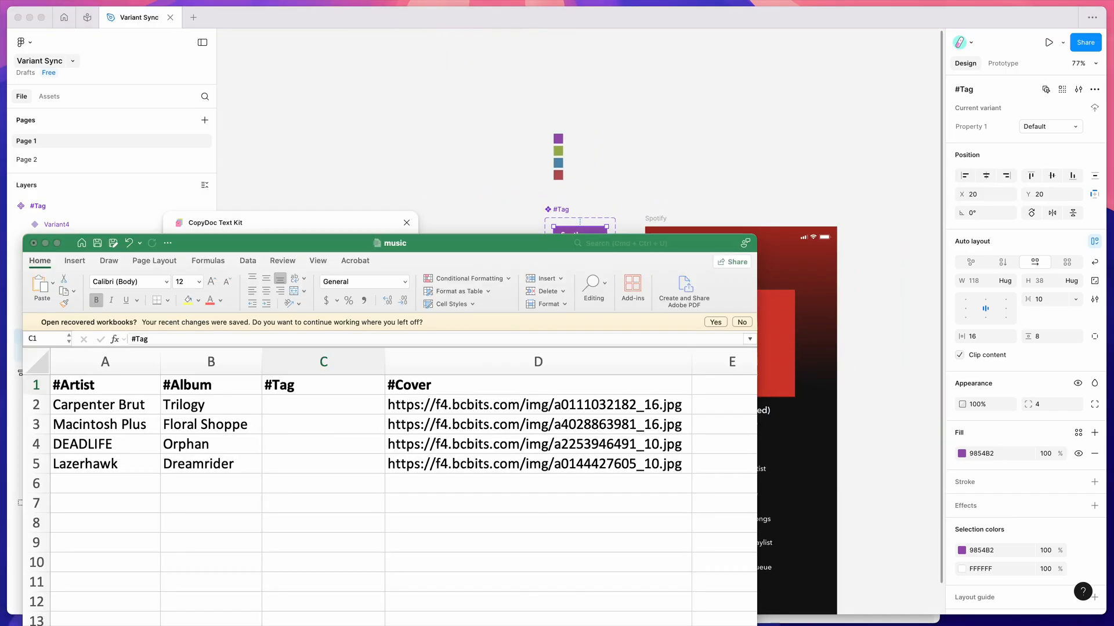
left_click(322, 411)
left_click_drag(323, 412, 322, 461)
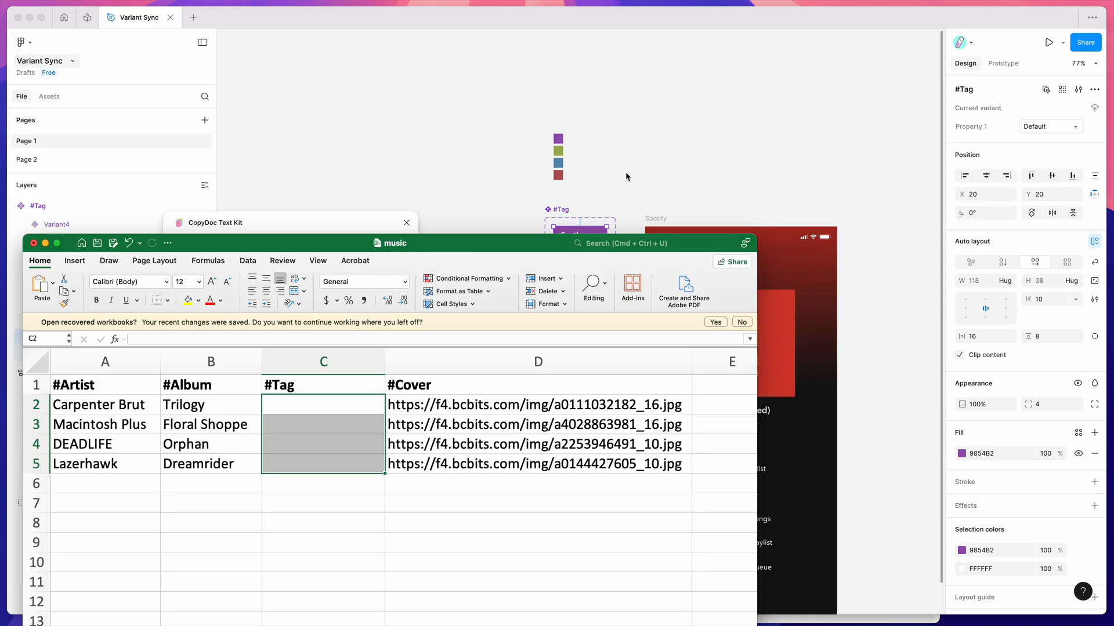
left_click(279, 387)
key("super+Tab")
Fill the Vaporwave variant with the green 9BB254 sampled from the color swatches above the component set
key("super+equal")
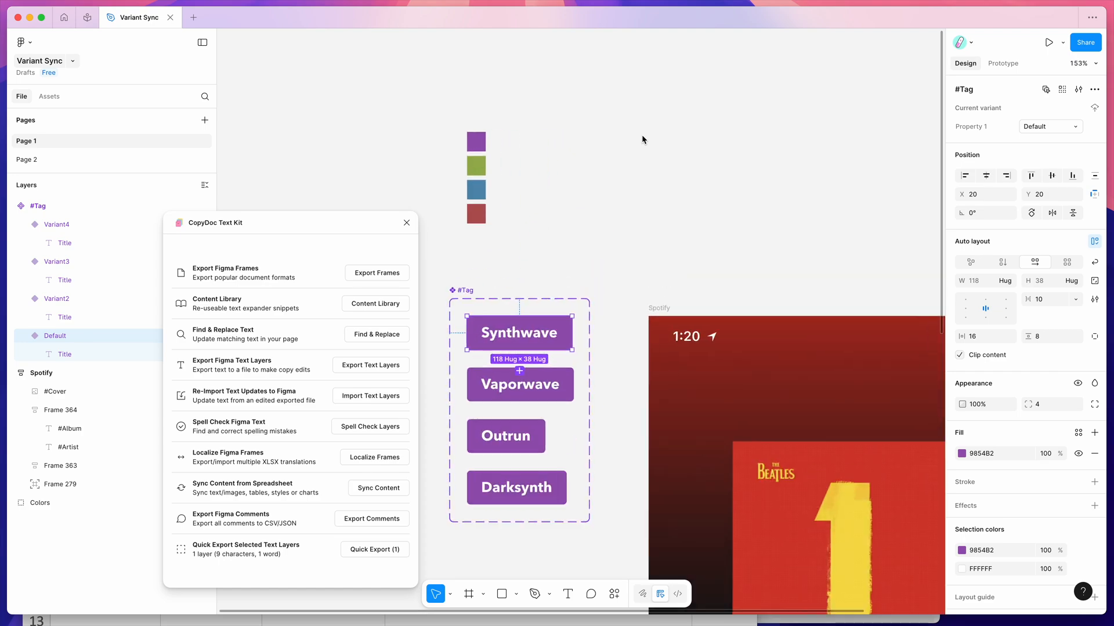
left_click(641, 151)
left_click(605, 329)
left_click(962, 454)
left_click(822, 500)
left_click(512, 115)
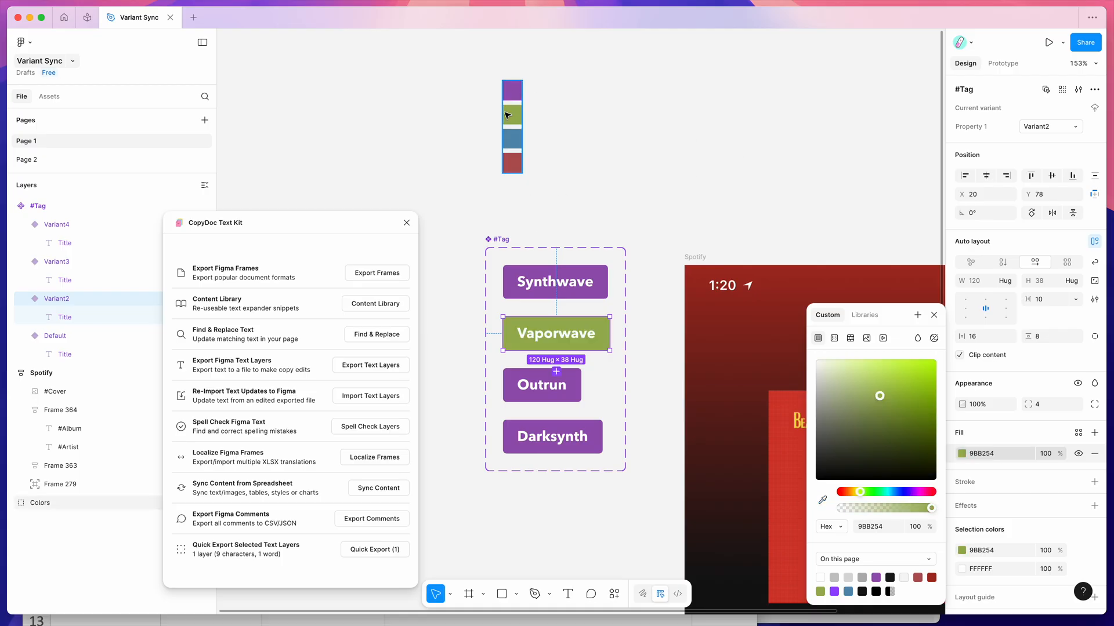
Fill the Outrun variant with the blue 548EB2 sampled from the color swatches
left_click(572, 381)
left_click(962, 453)
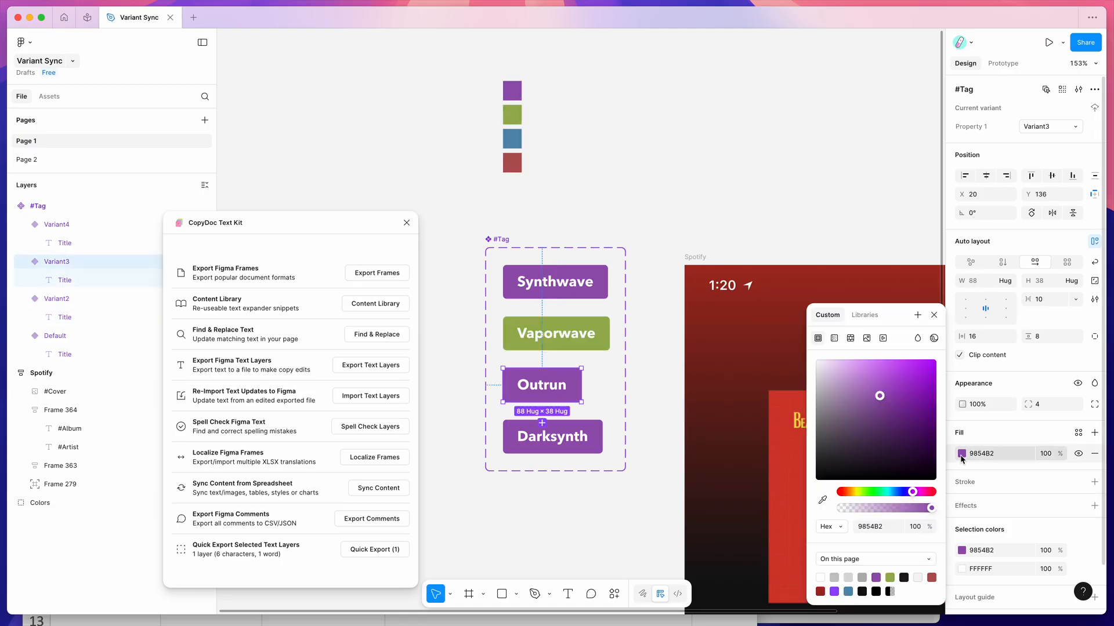
left_click(823, 500)
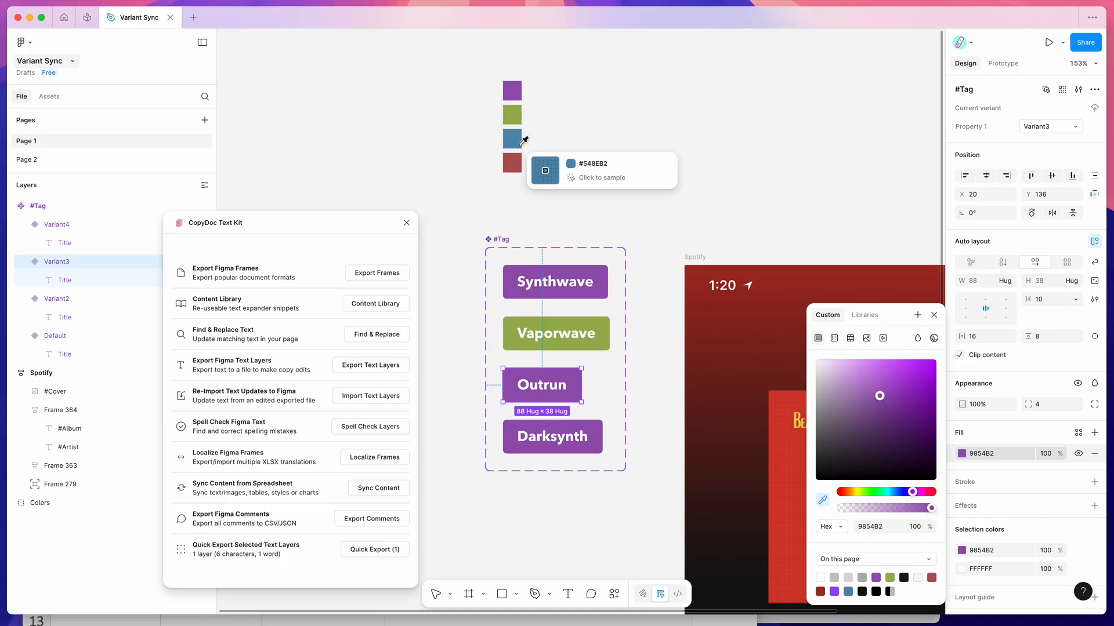
left_click(512, 140)
Fill the Darksynth variant with the red B25455 sampled from the color swatches and clear the selection
left_click(586, 432)
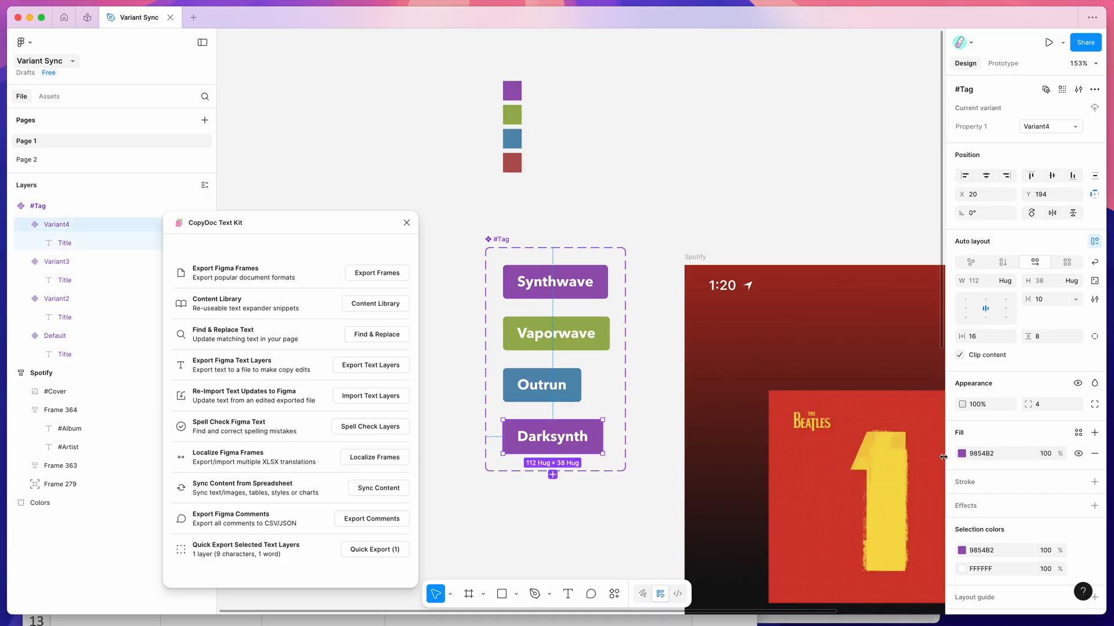
left_click(961, 454)
left_click(823, 500)
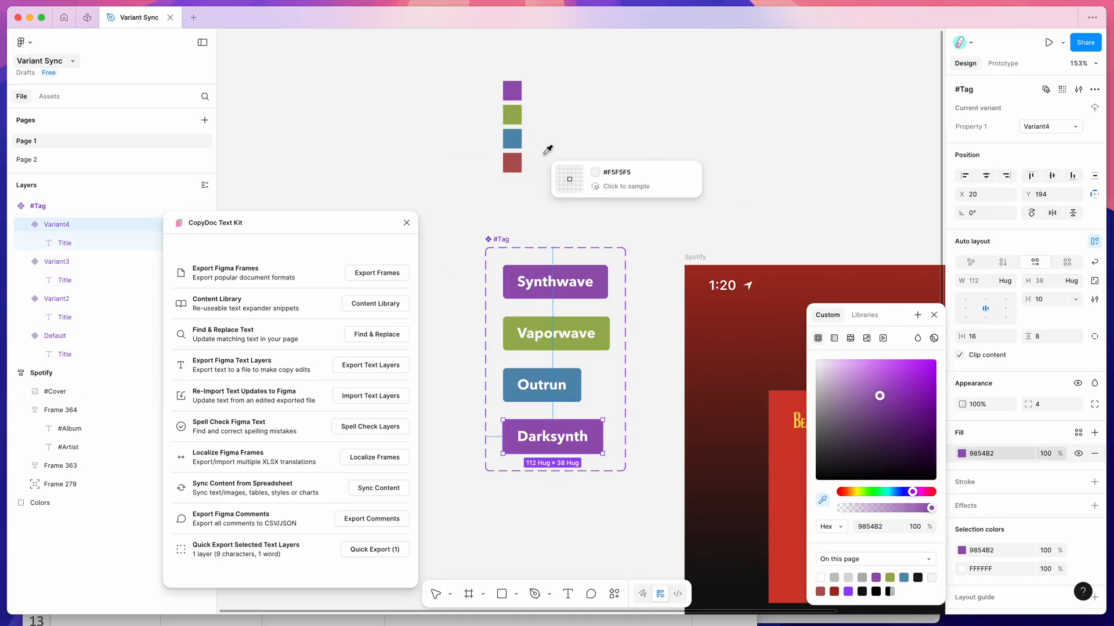
left_click(512, 163)
left_click(612, 197)
Examine the #Tag component set and the names of its variants, including Variant4
scroll(611, 197, "down", 2)
scroll(612, 196, "down", 3)
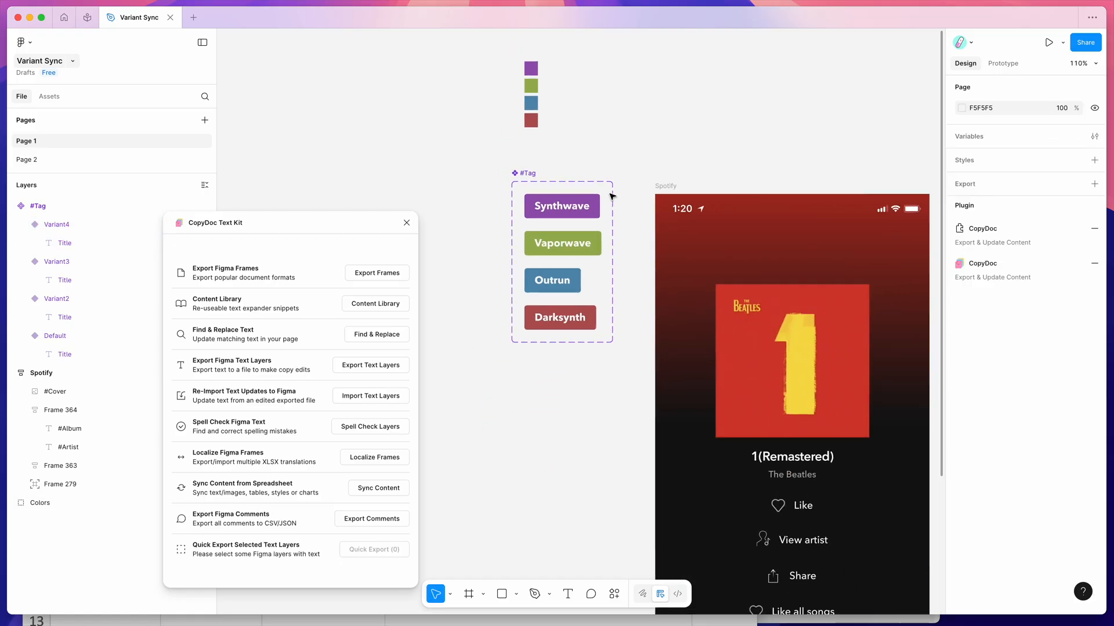
scroll(616, 159, "down", 1)
scroll(582, 145, "right", 1)
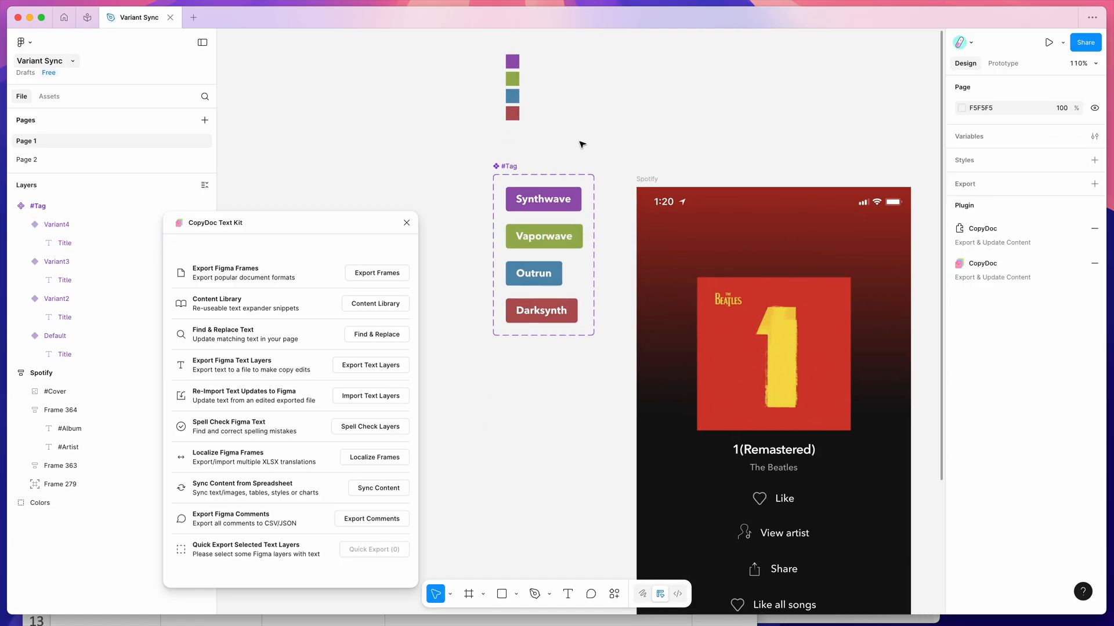
left_click(504, 162)
scroll(509, 170, "down", 2)
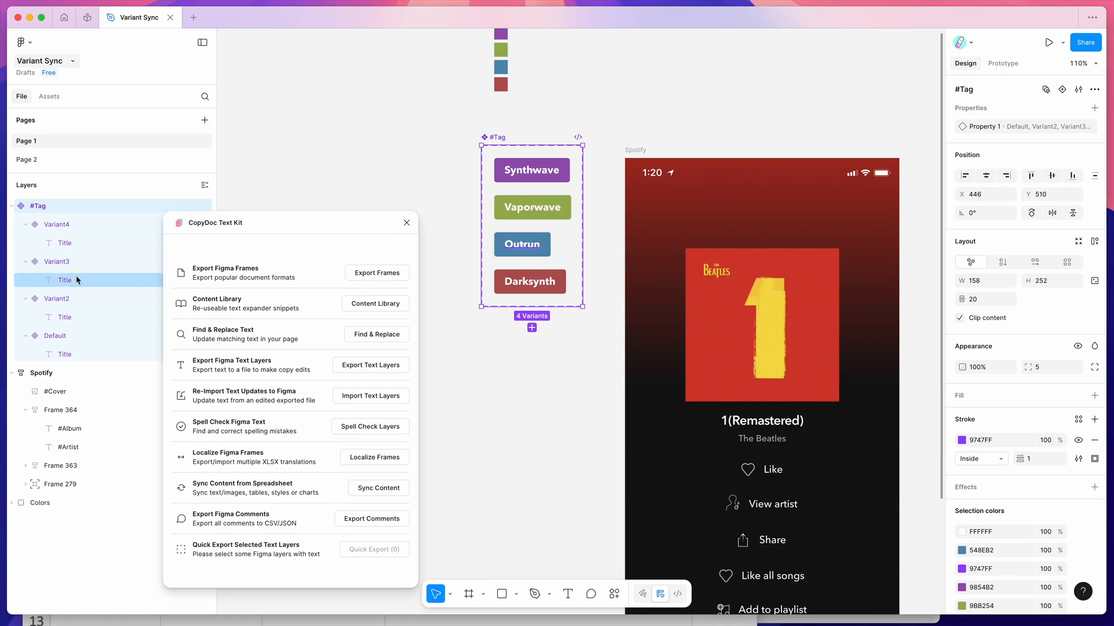
left_click(65, 225)
scroll(445, 124, "up", 5)
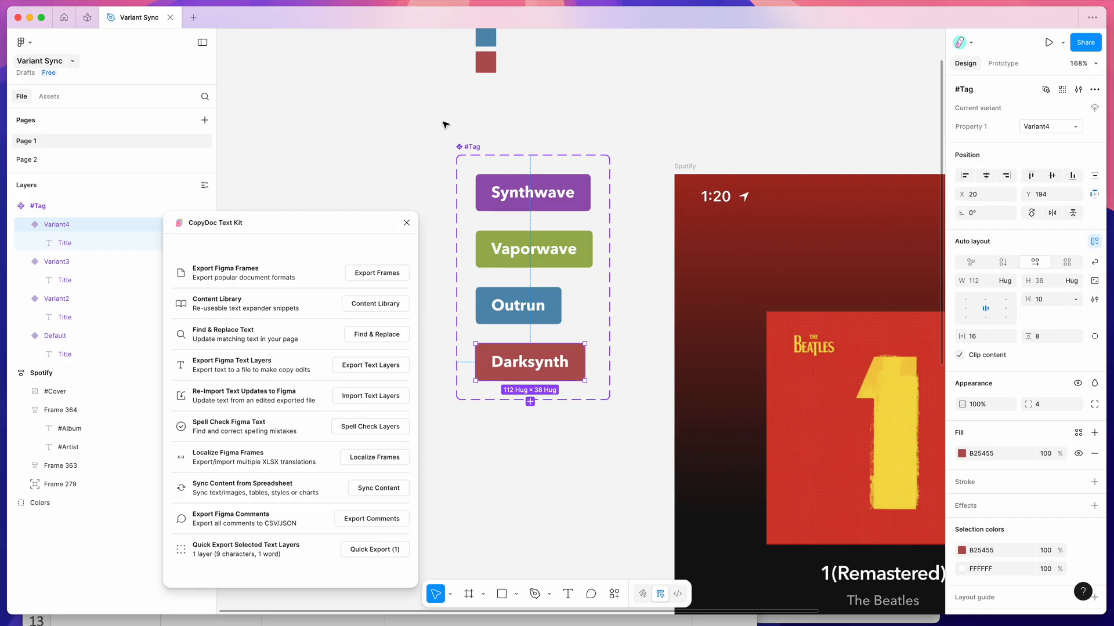
scroll(445, 124, "right", 1)
left_click(445, 124)
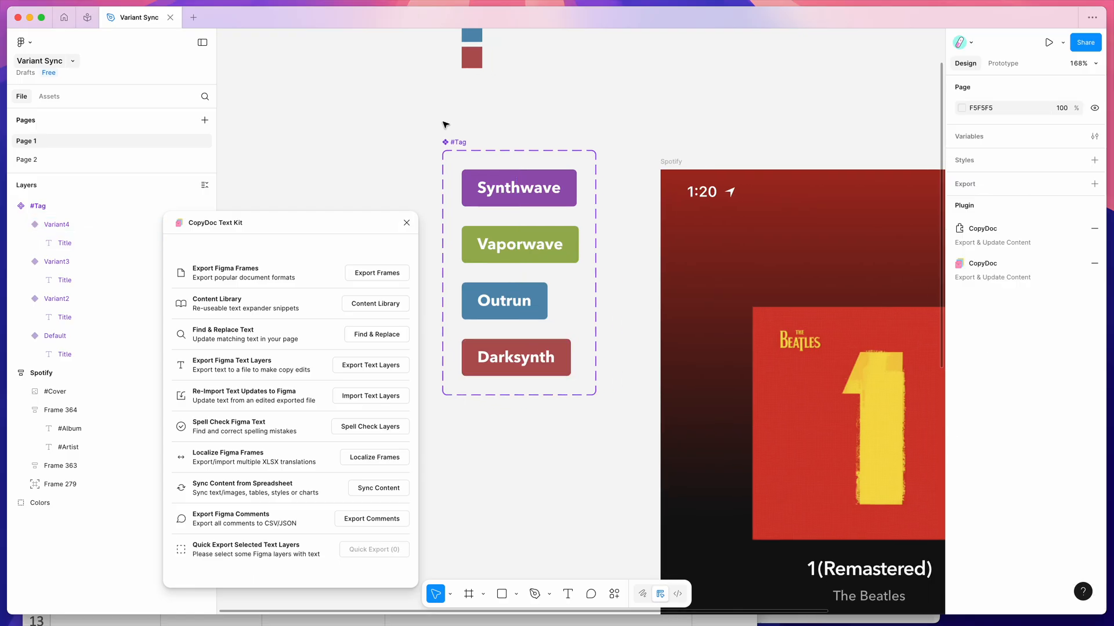
Rename the variant property Property 1 of the #Tag component as Genre
left_click(524, 187)
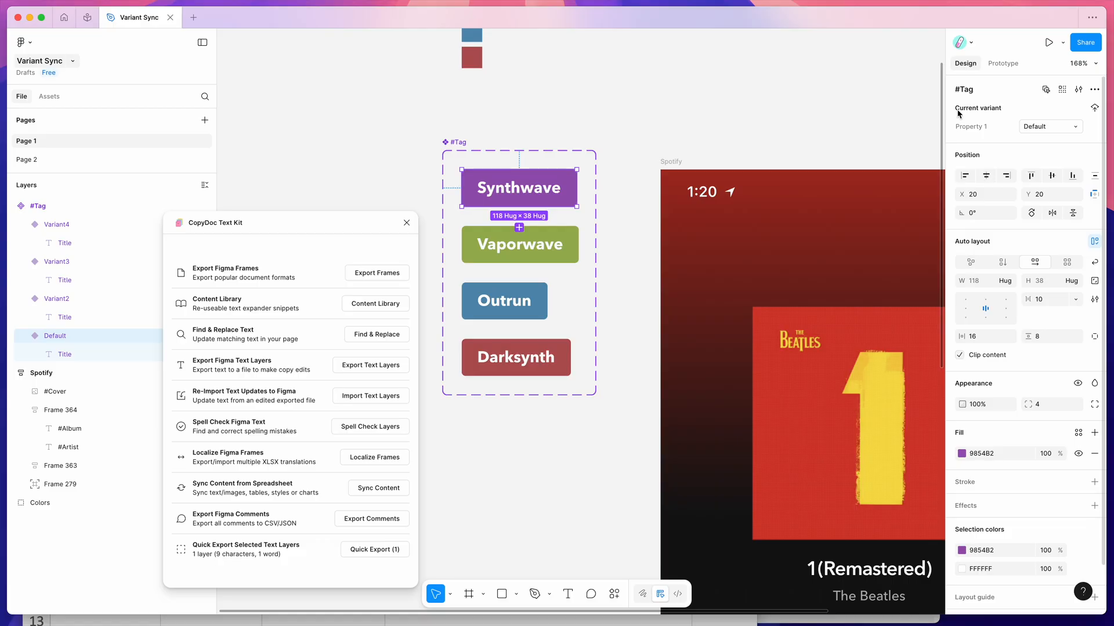
double_click(969, 131)
left_click(989, 131)
left_click_drag(991, 132, 960, 129)
type("Genre")
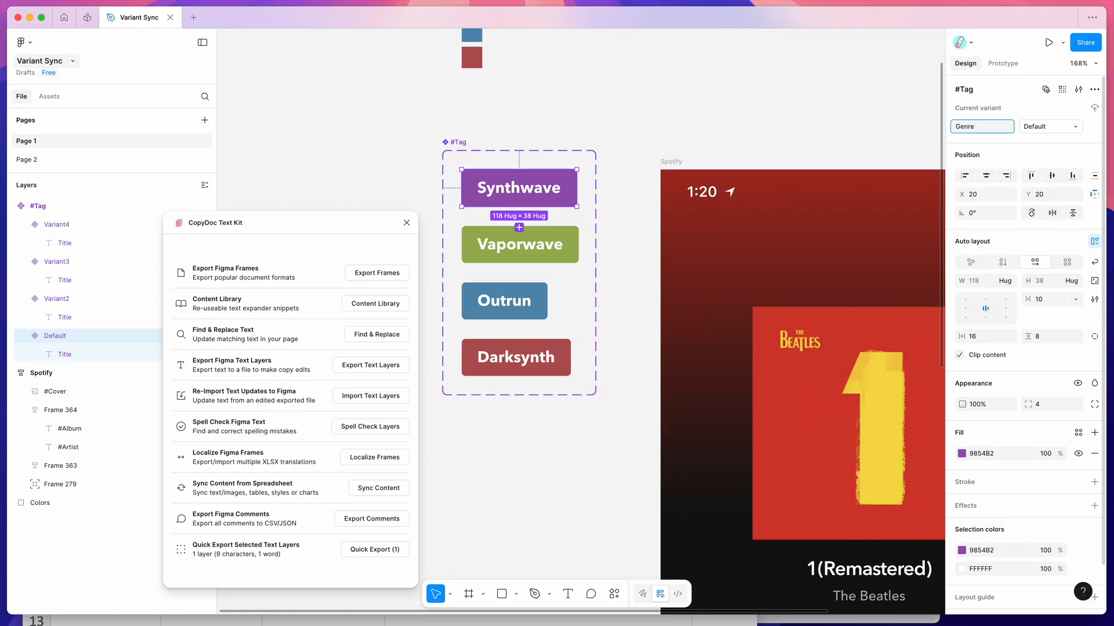
key("Return")
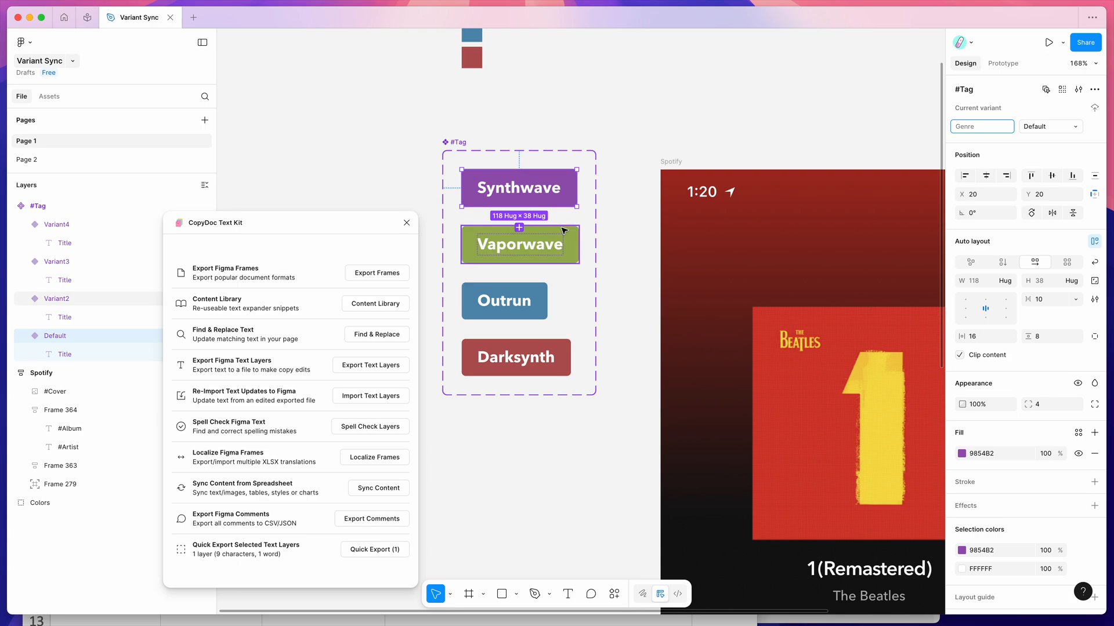
double_click(987, 131)
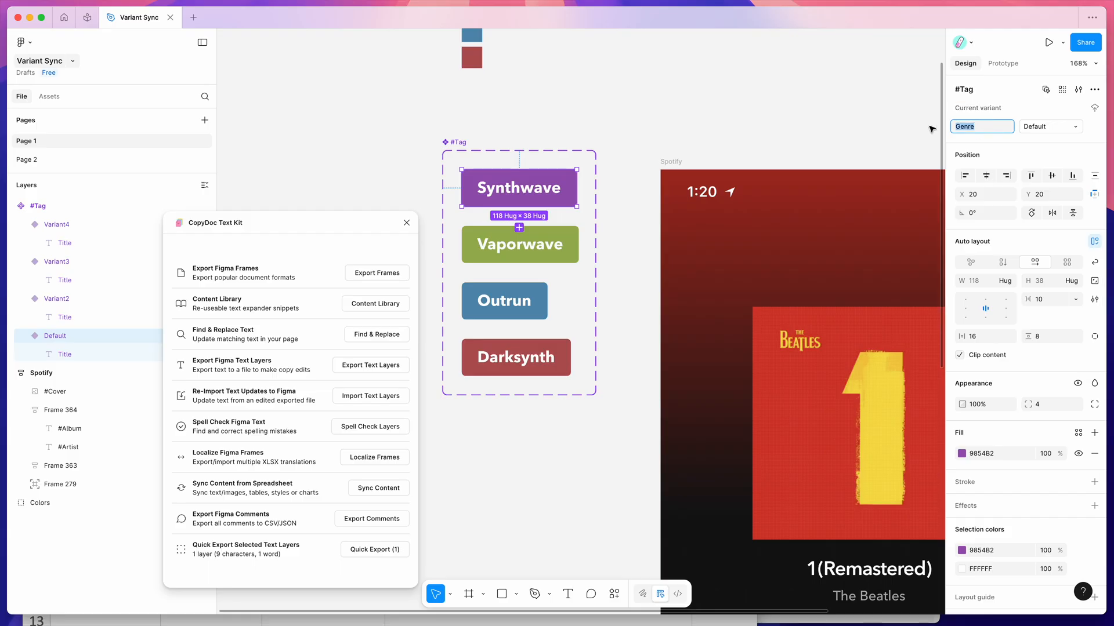
left_click(744, 124)
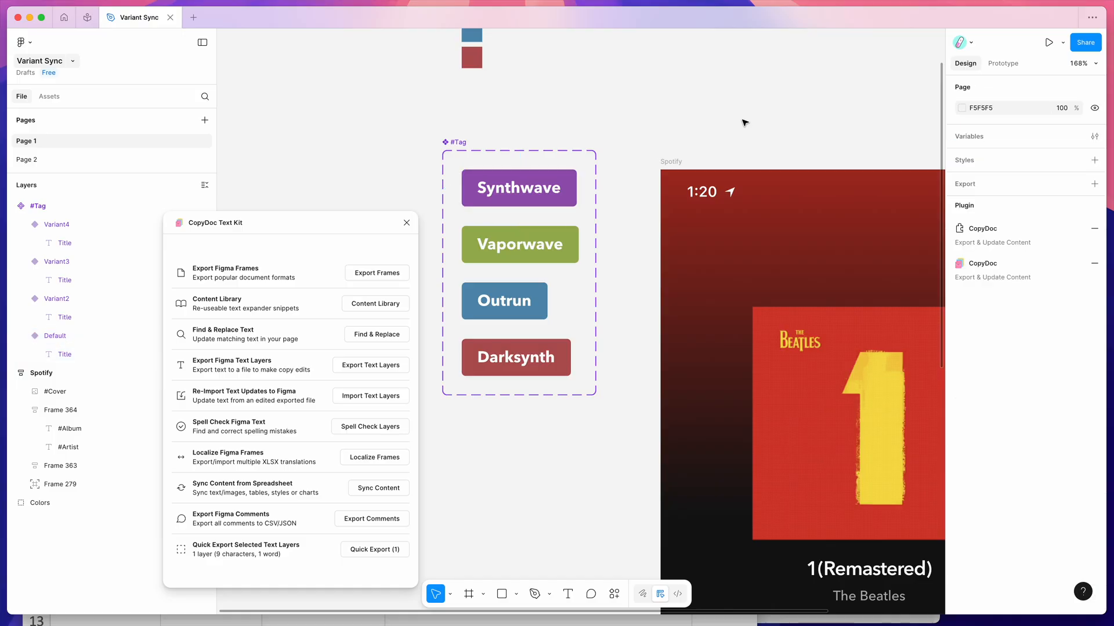
Set the Genre value of the first, purple #Tag variant to Synthwave
scroll(579, 143, "down", 1)
scroll(579, 143, "up", 1)
scroll(580, 143, "right", 1)
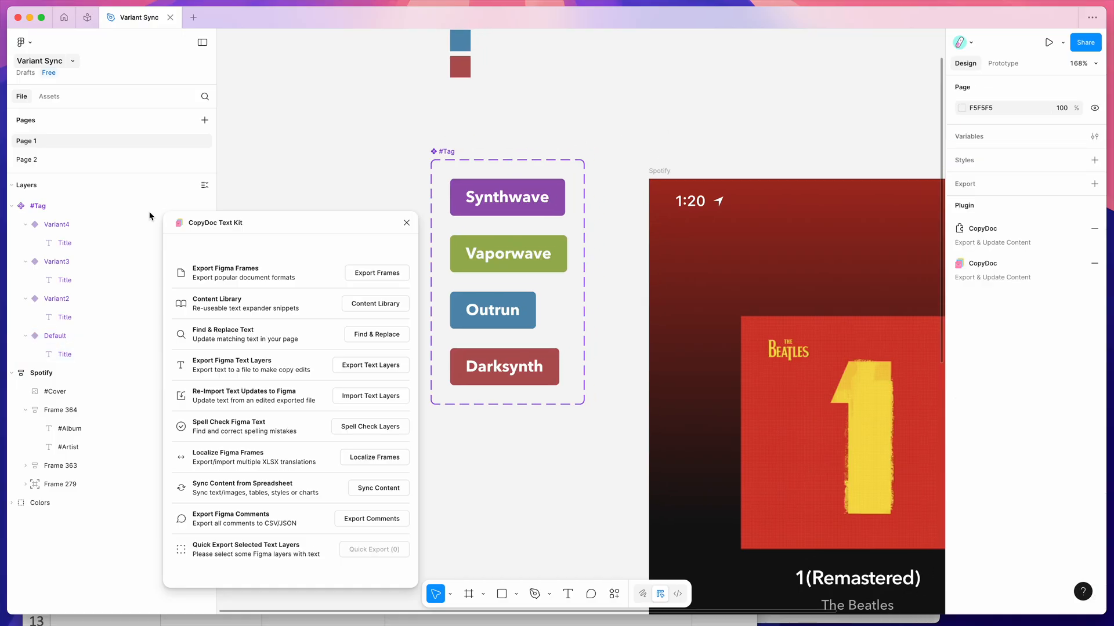
left_click(56, 342)
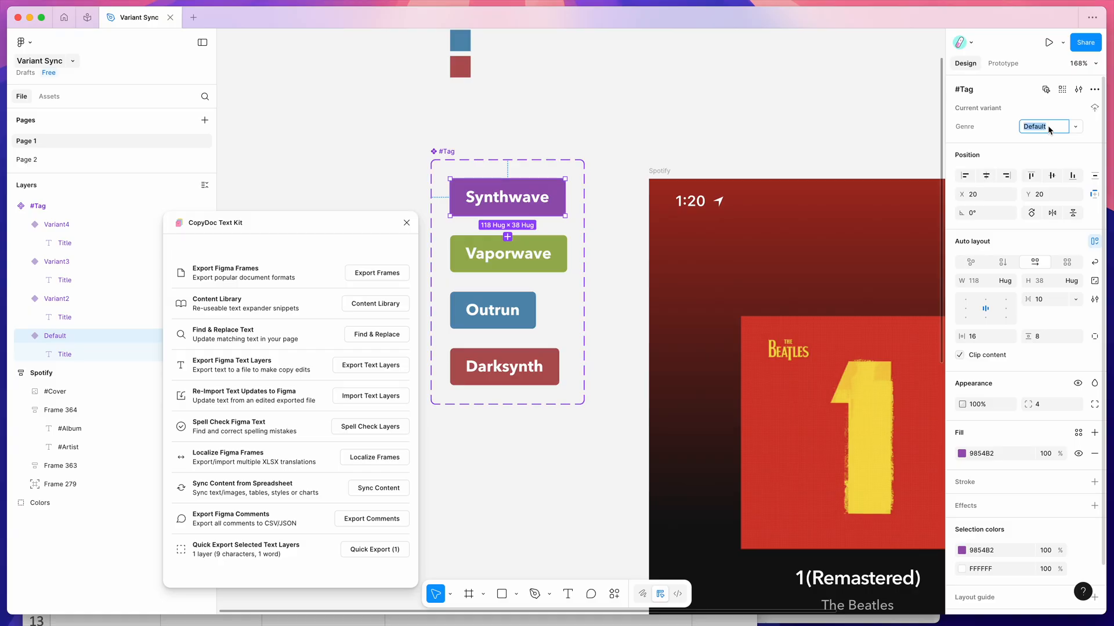
left_click(1075, 128)
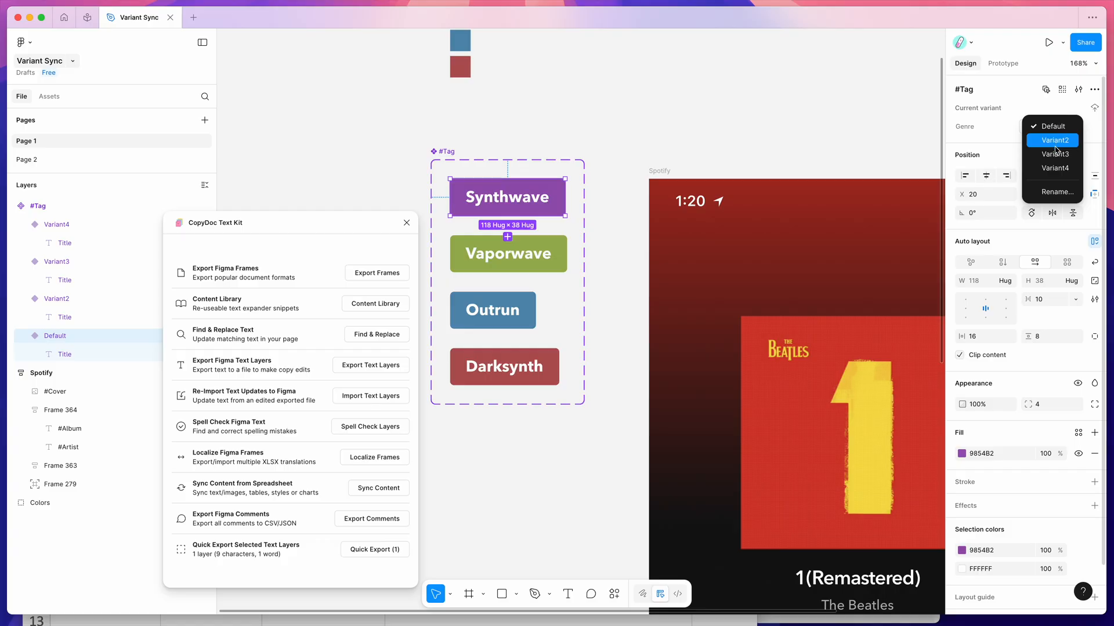
left_click(1005, 145)
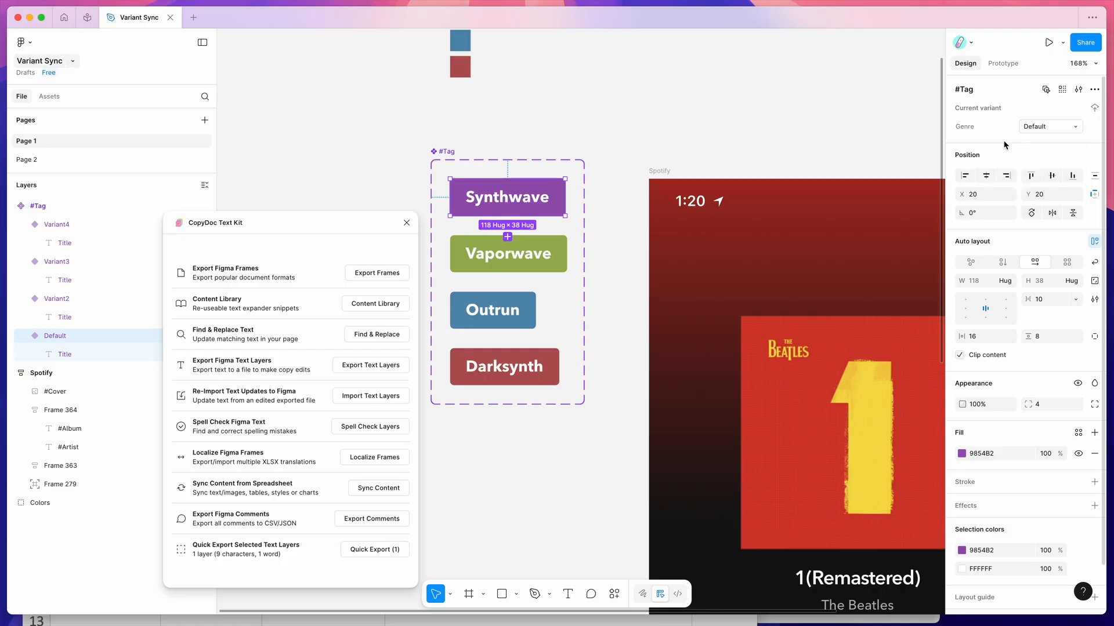
left_click(1036, 131)
double_click(1047, 131)
type("Synthwave")
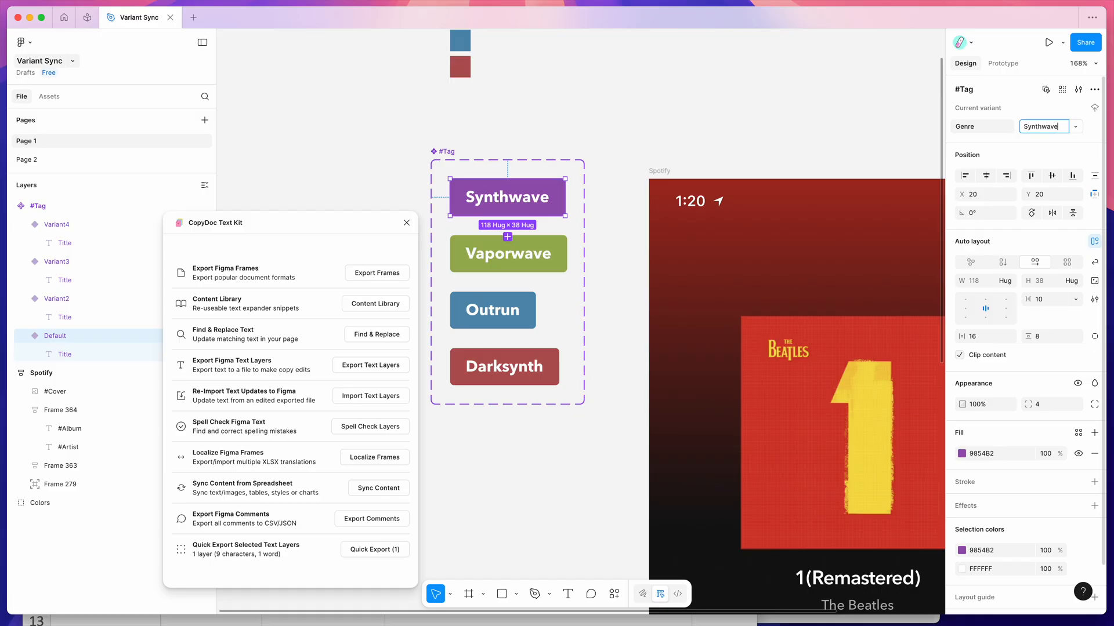
key("Return")
Set the Genre value of the green #Tag variant to Vaporwave
left_click(539, 241)
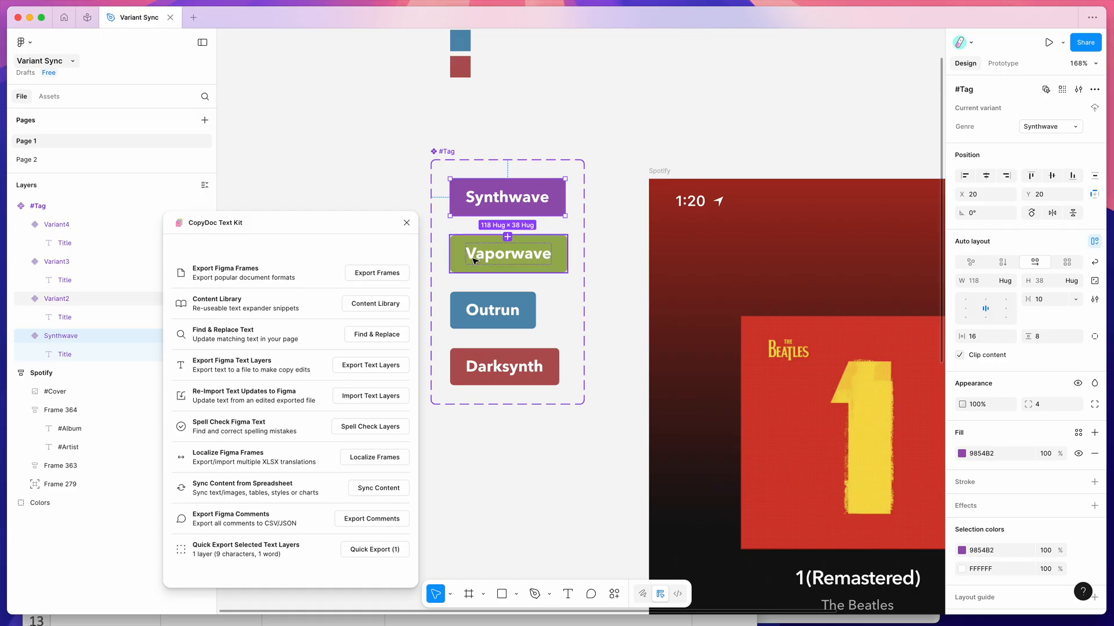
double_click(523, 253)
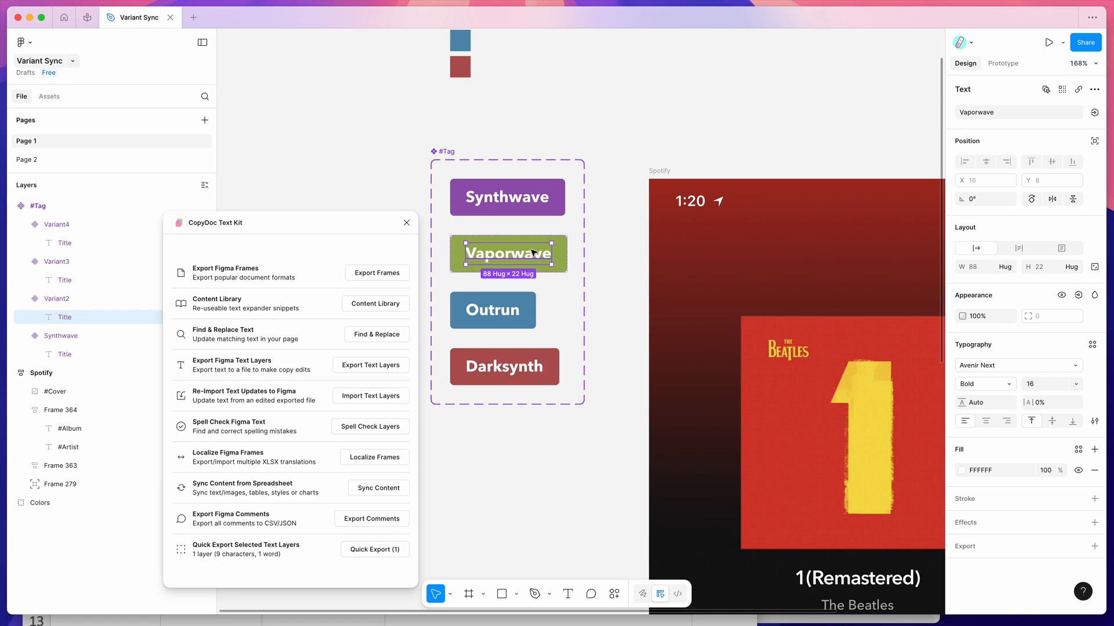
double_click(522, 258)
key("Escape")
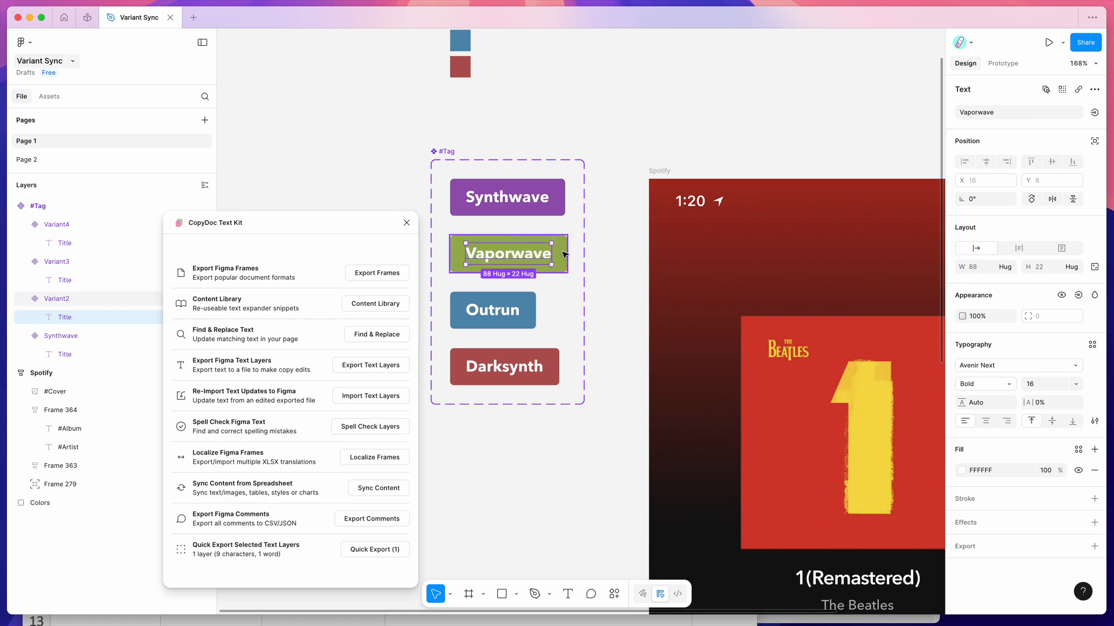
key("Escape")
left_click(1053, 128)
type("Vaporwave")
key("Return")
Set the Genre value of the blue #Tag variant to Outrun
left_click(492, 309)
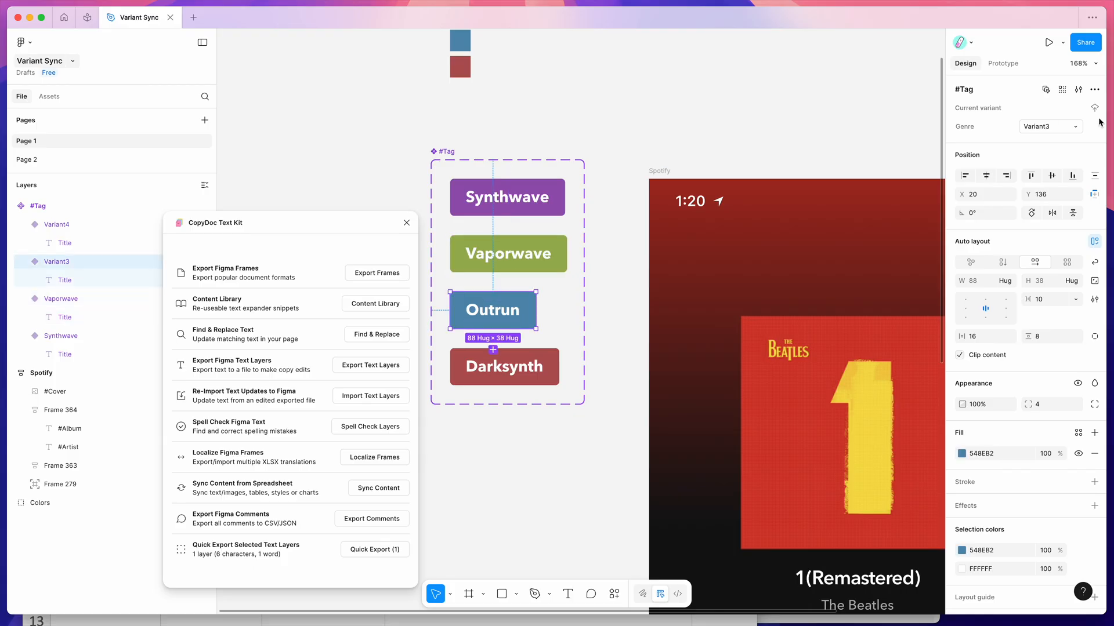
double_click(494, 312)
double_click(493, 310)
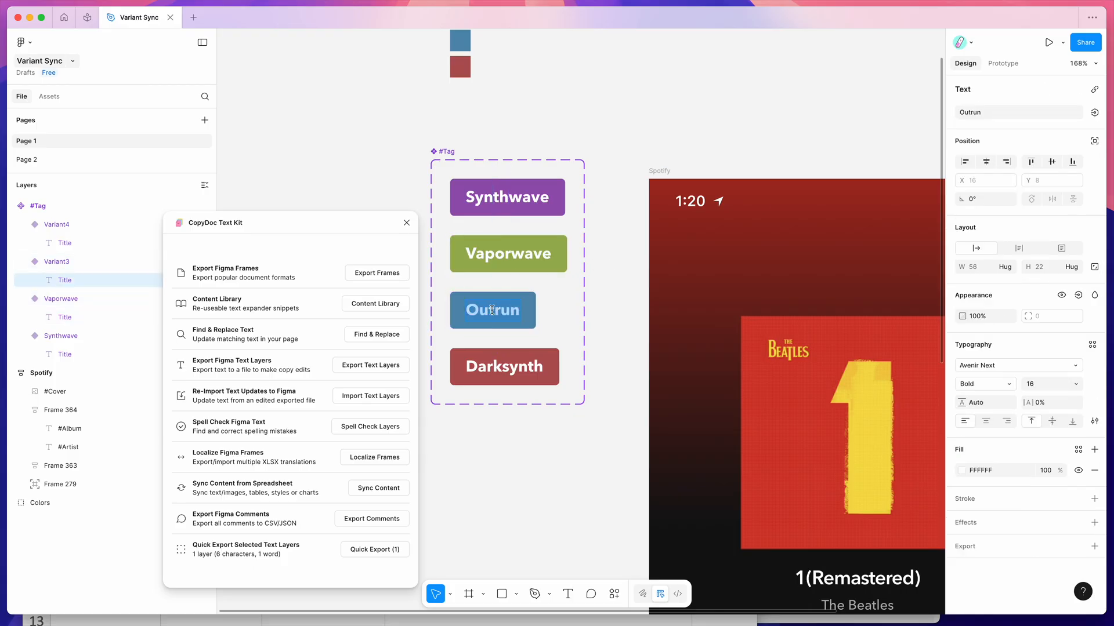
left_click(72, 262)
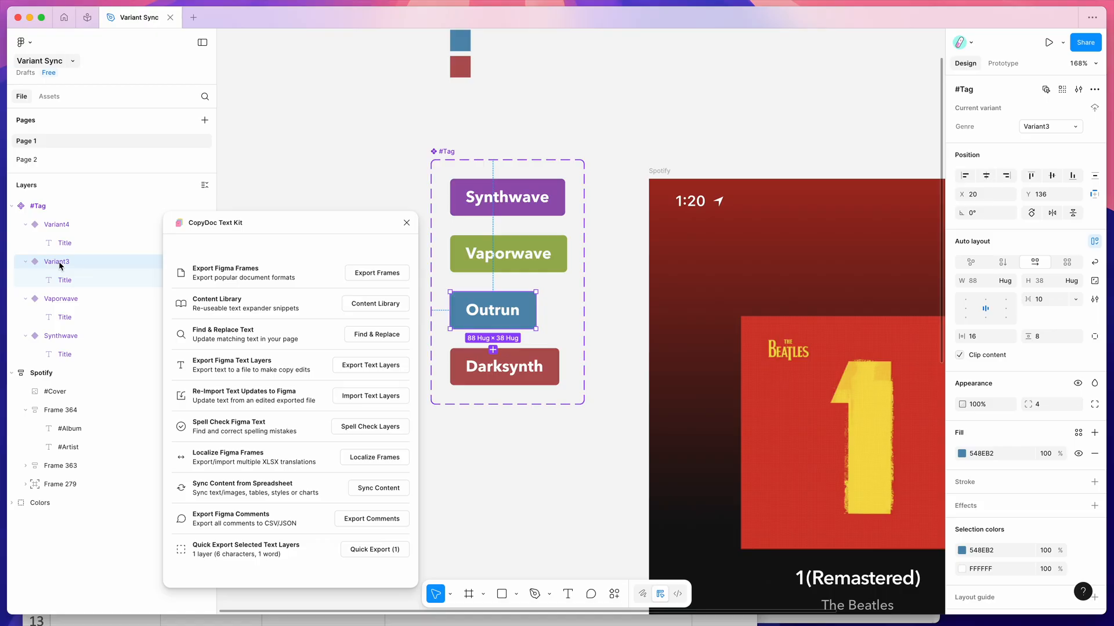
left_click(1044, 128)
type("Outrun")
key("Return")
Copy the title text of the red #Tag variant and use it as that variant's Genre value, Darksynth
left_click(87, 225)
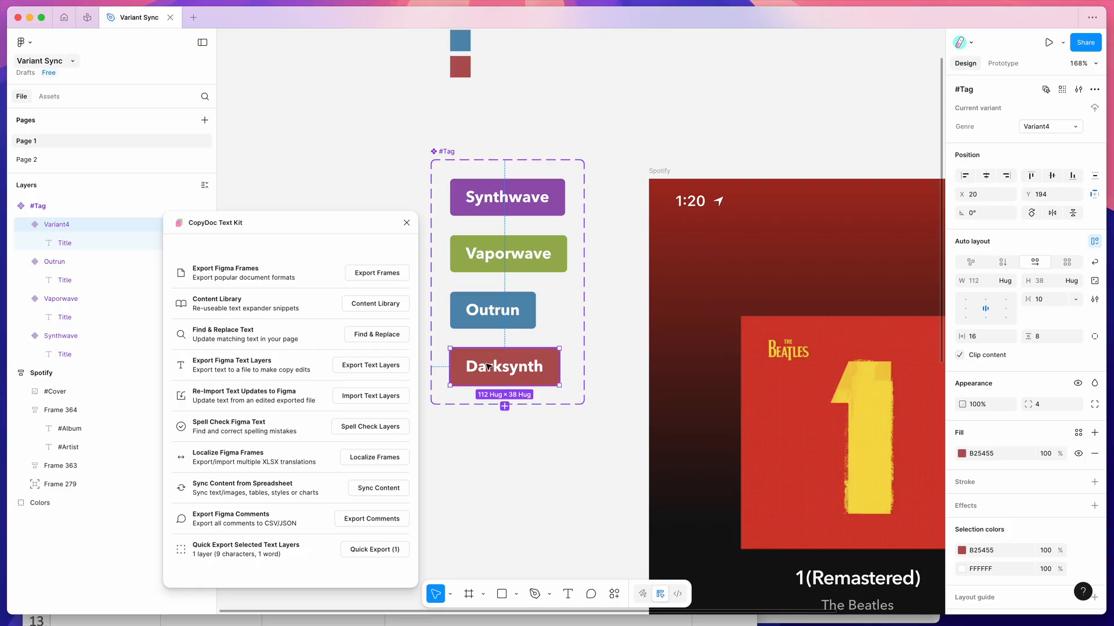
double_click(522, 371)
double_click(494, 369)
key("ctrl+c")
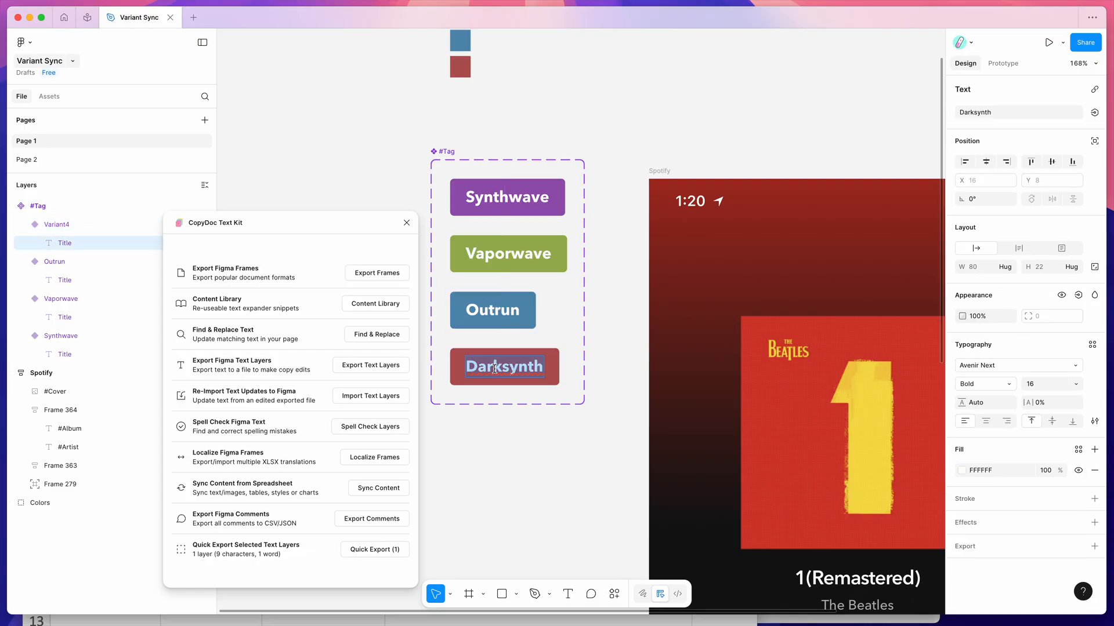
left_click(63, 226)
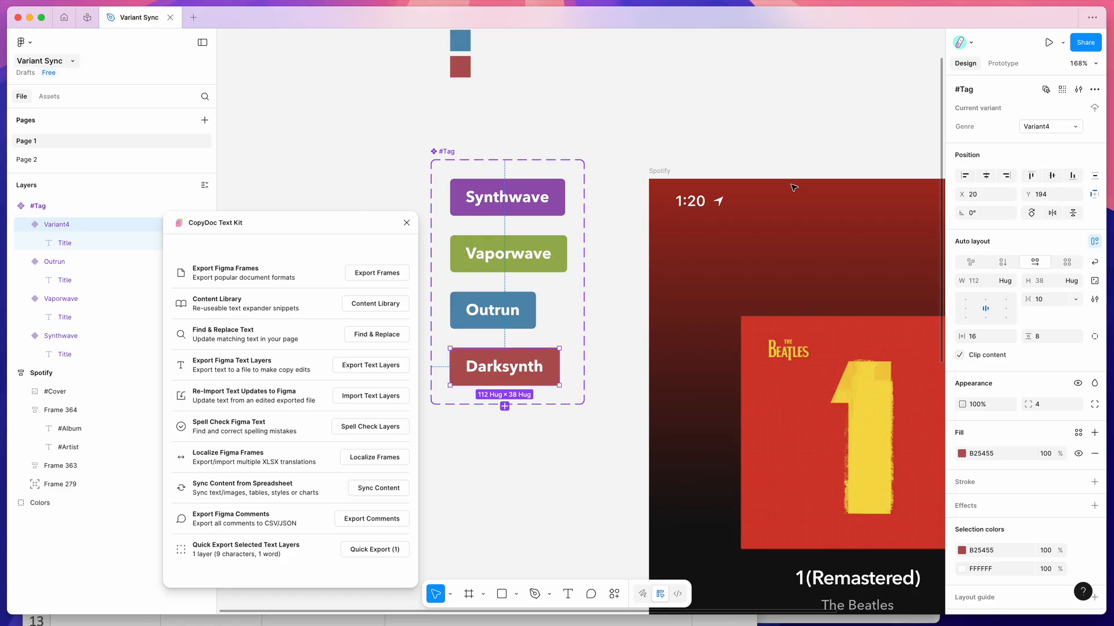
left_click(1039, 128)
key("ctrl+v")
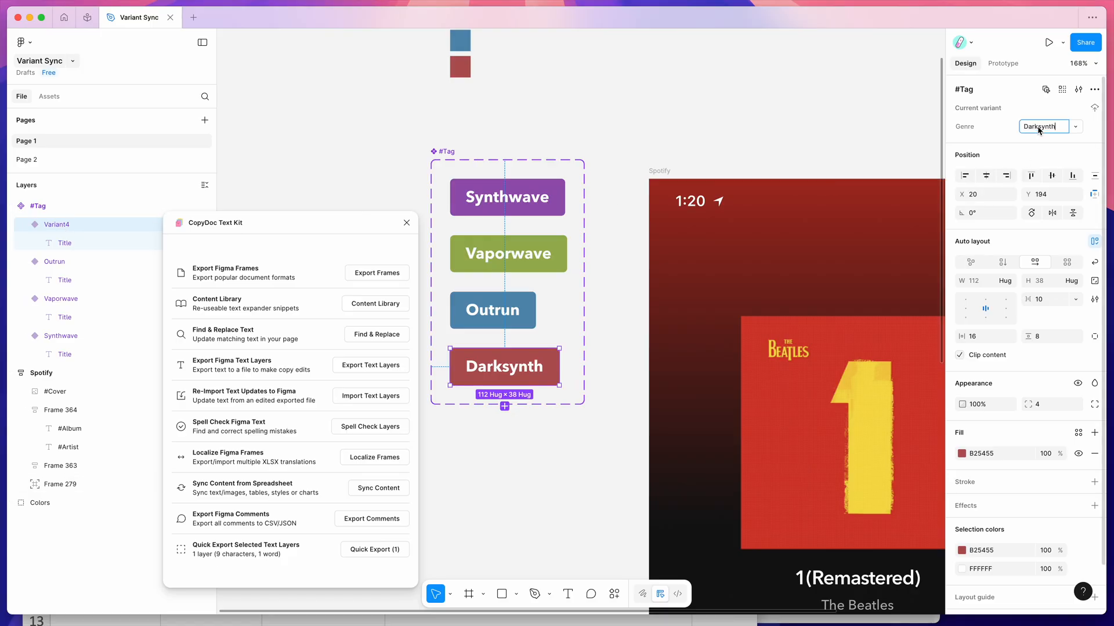
key("Return")
Place an instance of the #Tag component from the file's assets on the canvas below the component set
scroll(656, 161, "left", 1)
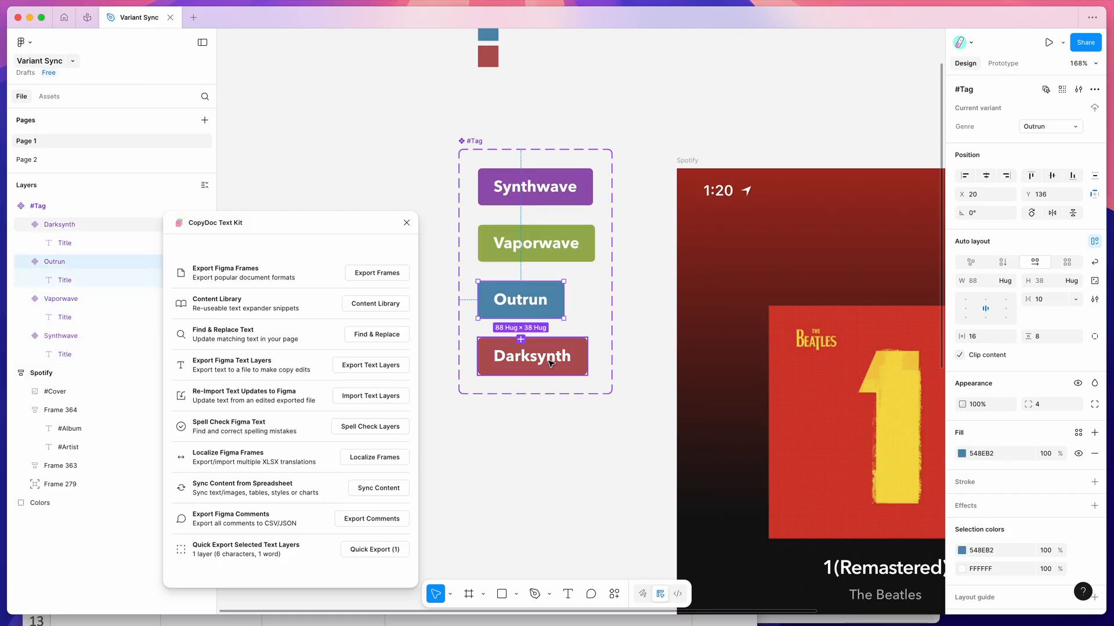
scroll(624, 228, "down", 5)
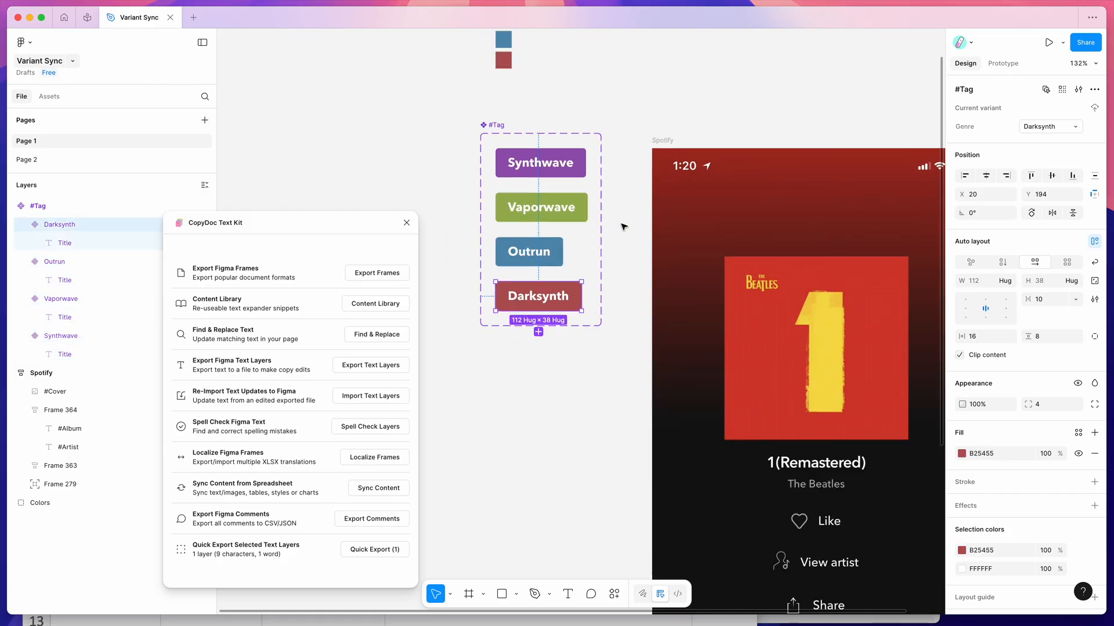
scroll(434, 112, "right", 3)
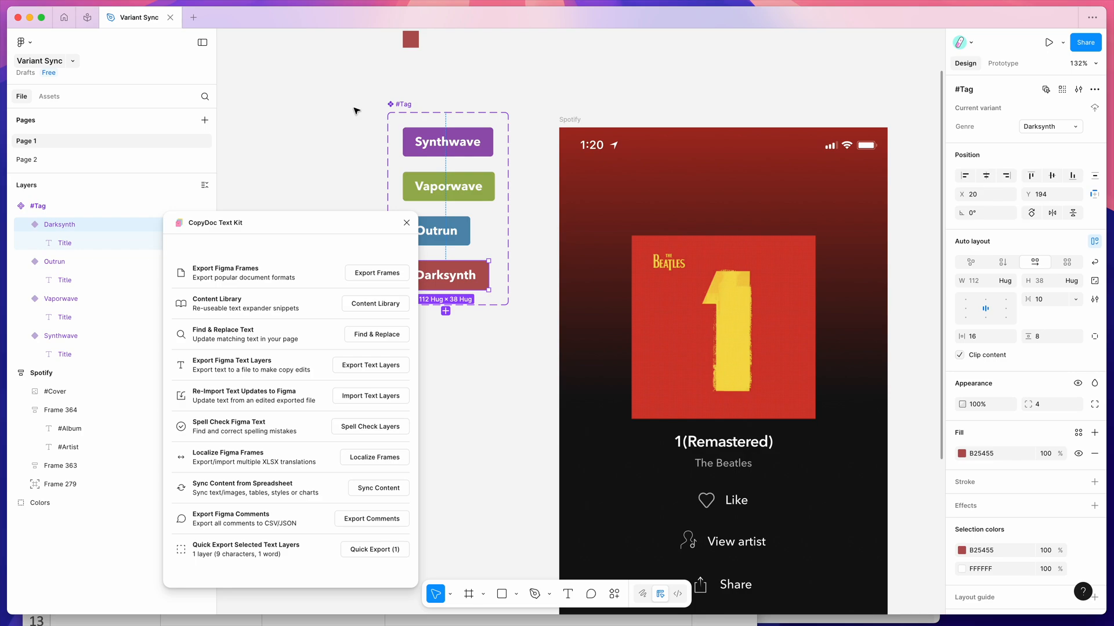
scroll(294, 105, "left", 1)
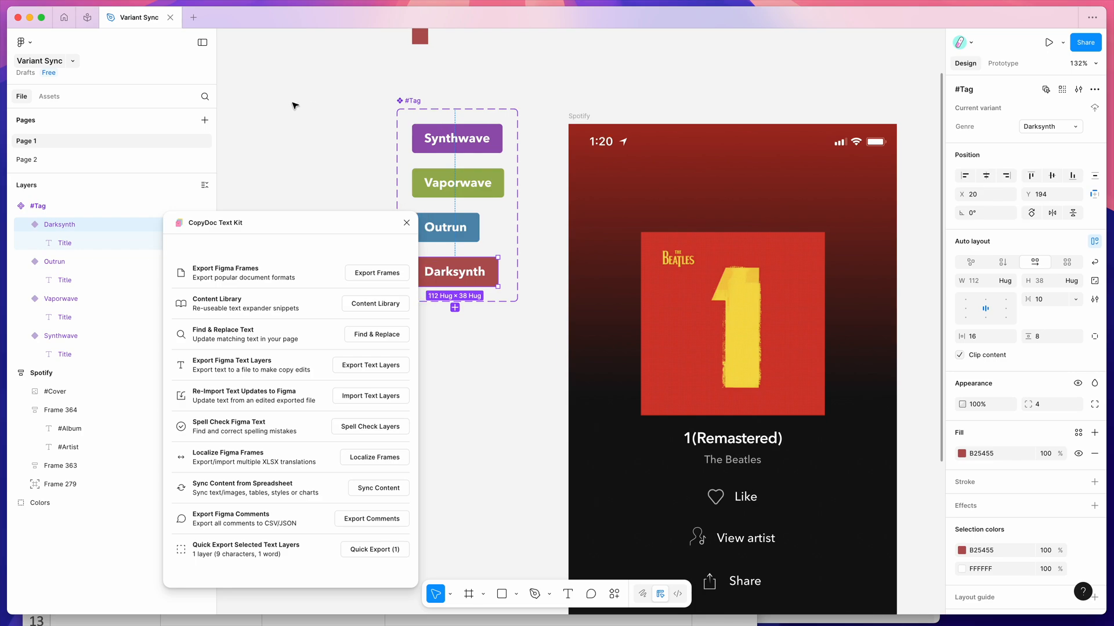
left_click(49, 96)
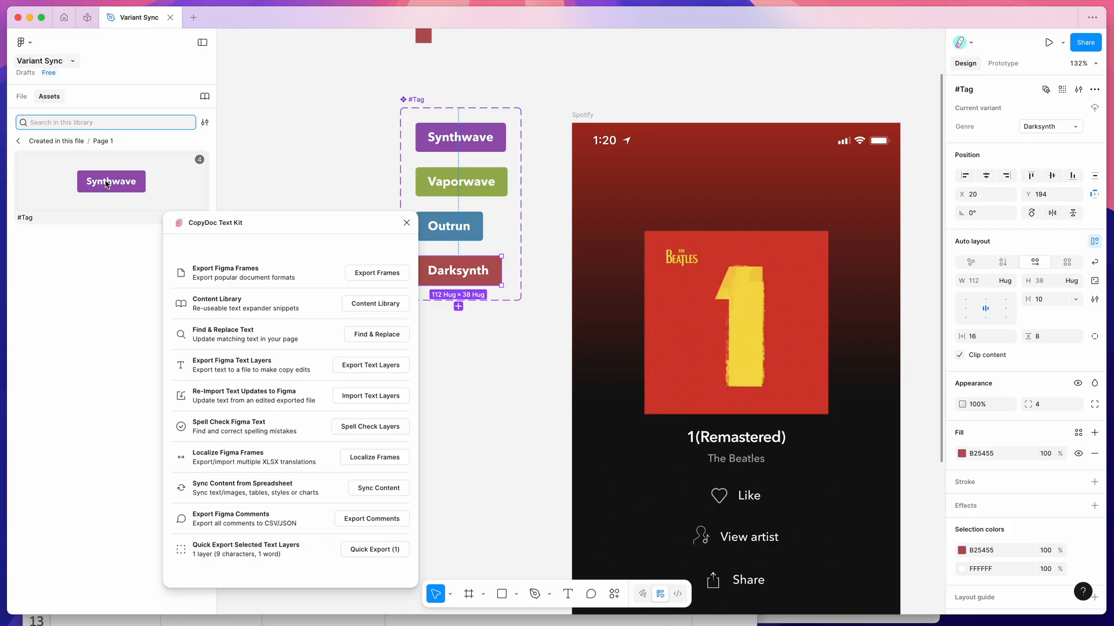
left_click_drag(93, 181, 497, 341)
scroll(492, 338, "down", 1)
left_click(492, 338)
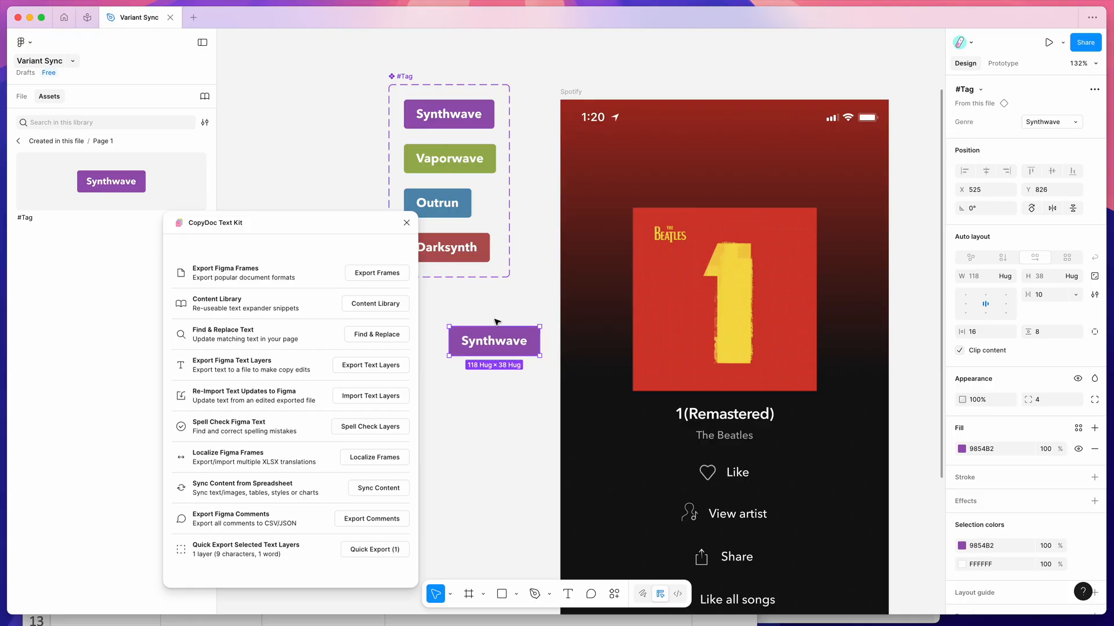
Test the tag instance's Genre by cycling through Vaporwave, Outrun and Darksynth, return it to Synthwave, and clear the selection
key("Escape")
left_click(517, 343)
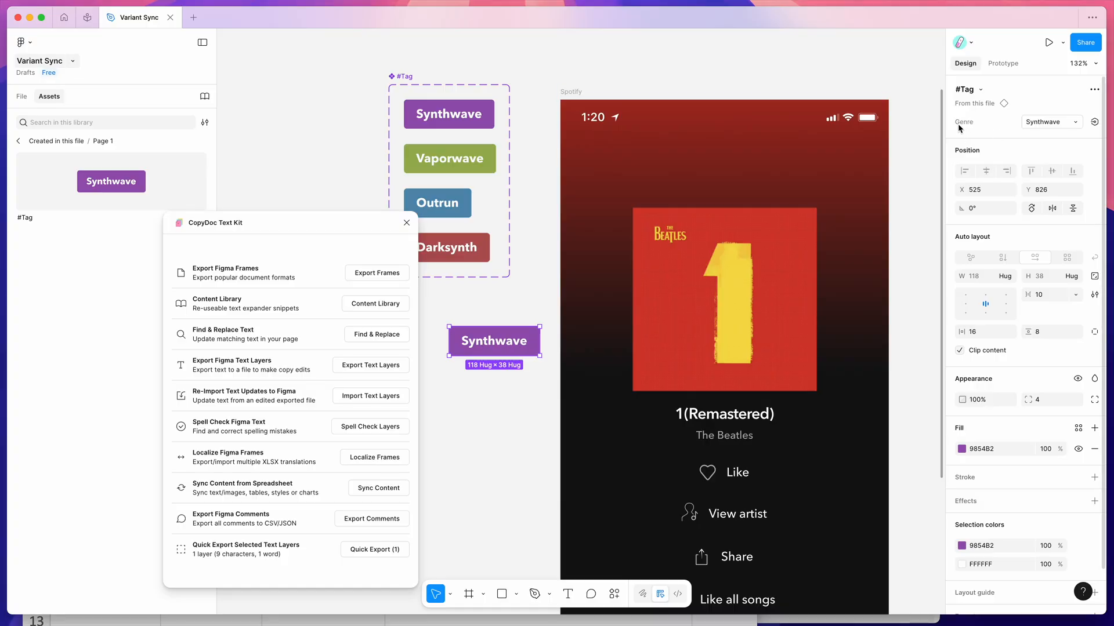
left_click(1044, 123)
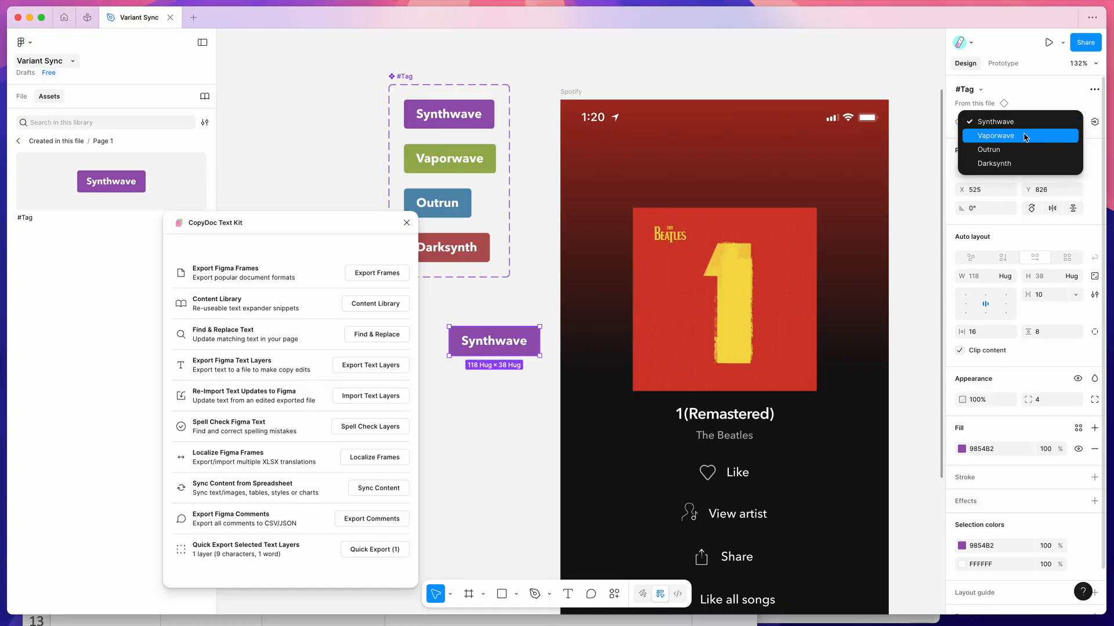
left_click(1031, 134)
left_click(1038, 123)
left_click(1038, 136)
left_click(1041, 123)
left_click(1039, 137)
left_click(1039, 123)
left_click(1041, 108)
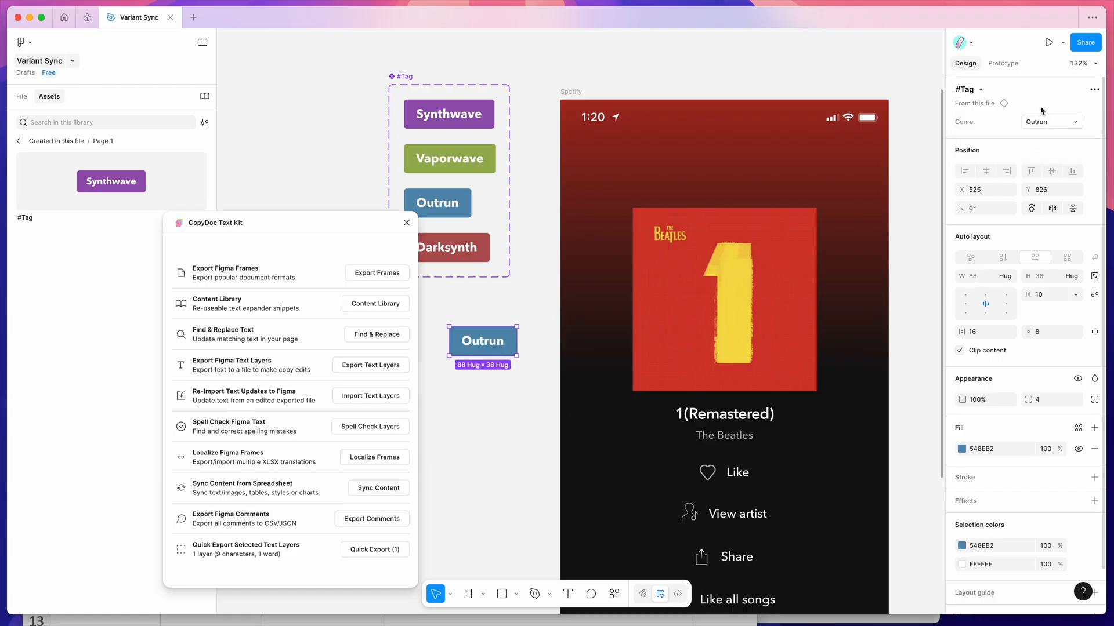
left_click(1041, 123)
left_click(1038, 108)
left_click(1041, 121)
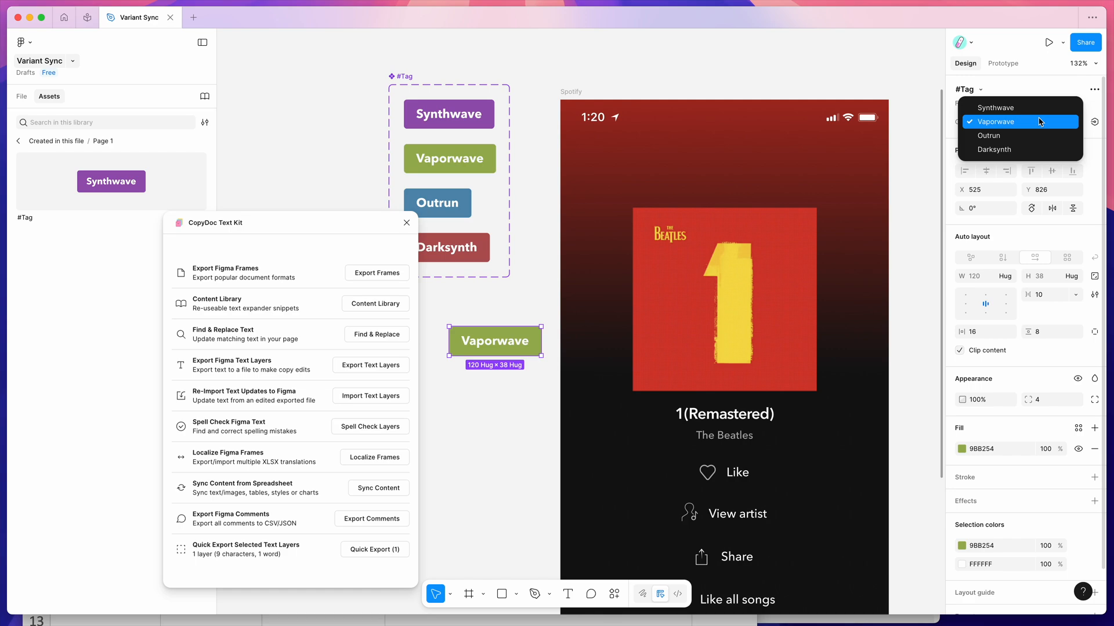
left_click(1039, 108)
left_click(795, 79)
Show the file's layers and duplicate the Spotify frame three times to make four screens in a row
scroll(794, 80, "down", 3)
scroll(795, 80, "down", 4)
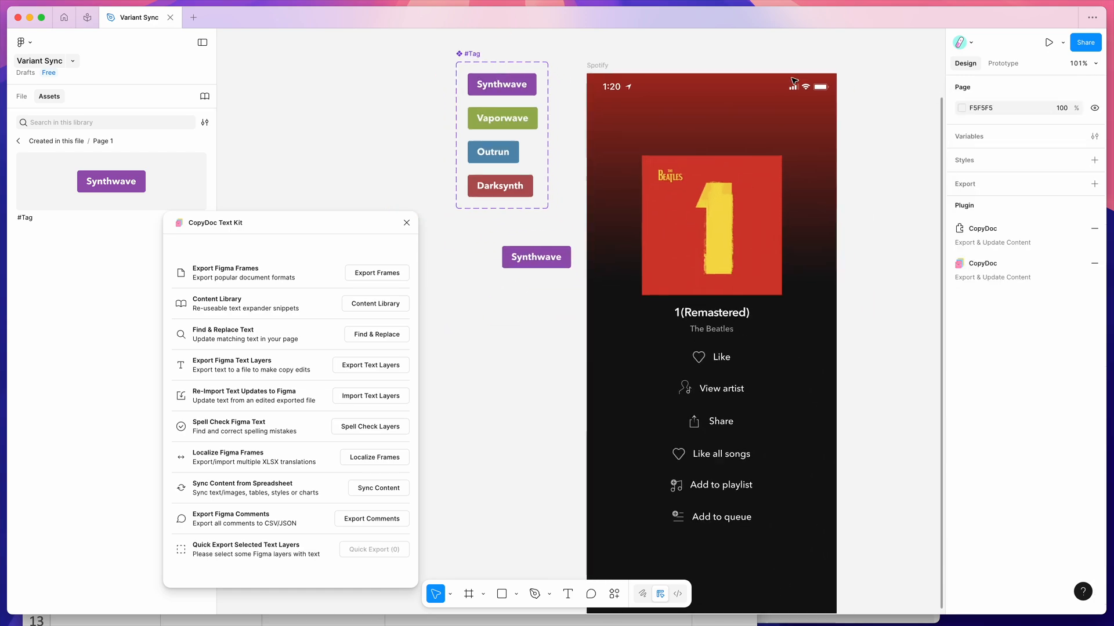
scroll(794, 80, "right", 4)
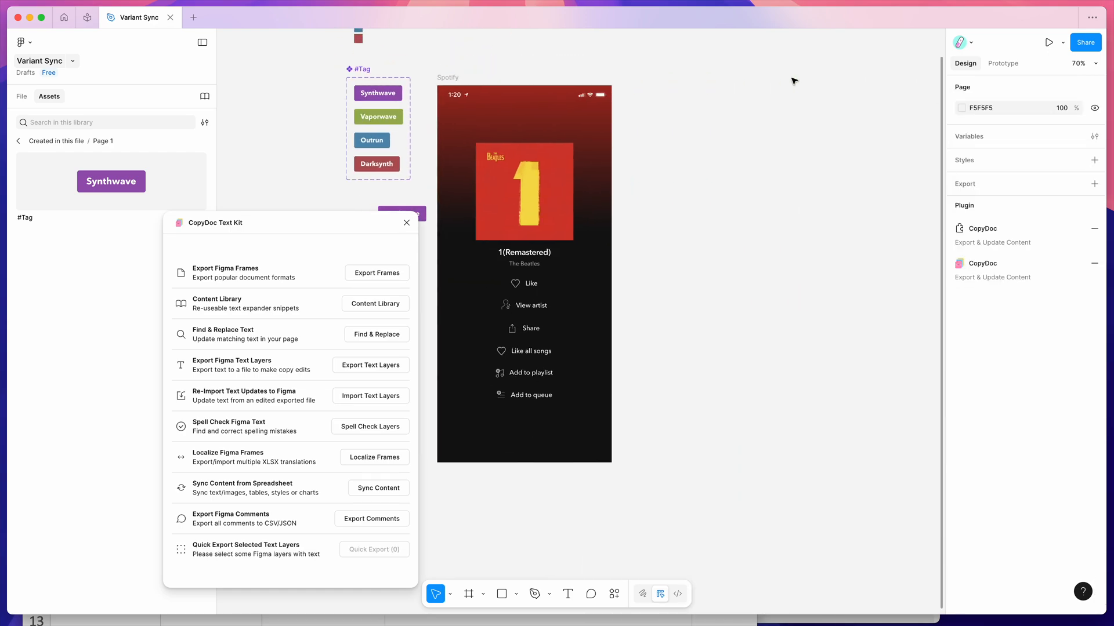
left_click(474, 72)
left_click(475, 59)
left_click(474, 73)
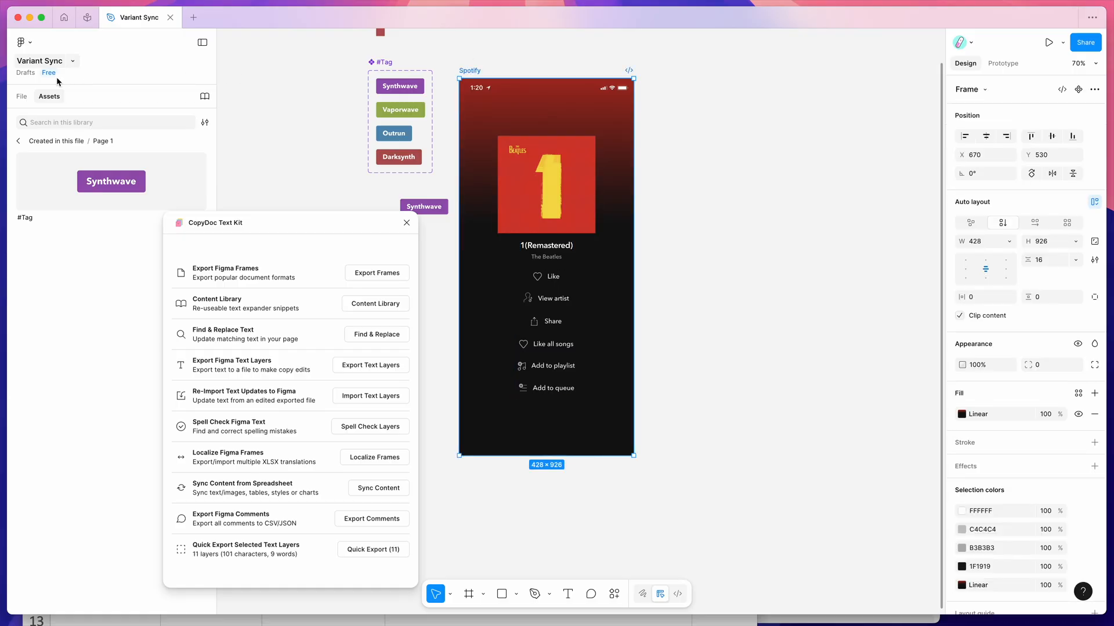
left_click(27, 96)
left_click(548, 70)
left_click(473, 70)
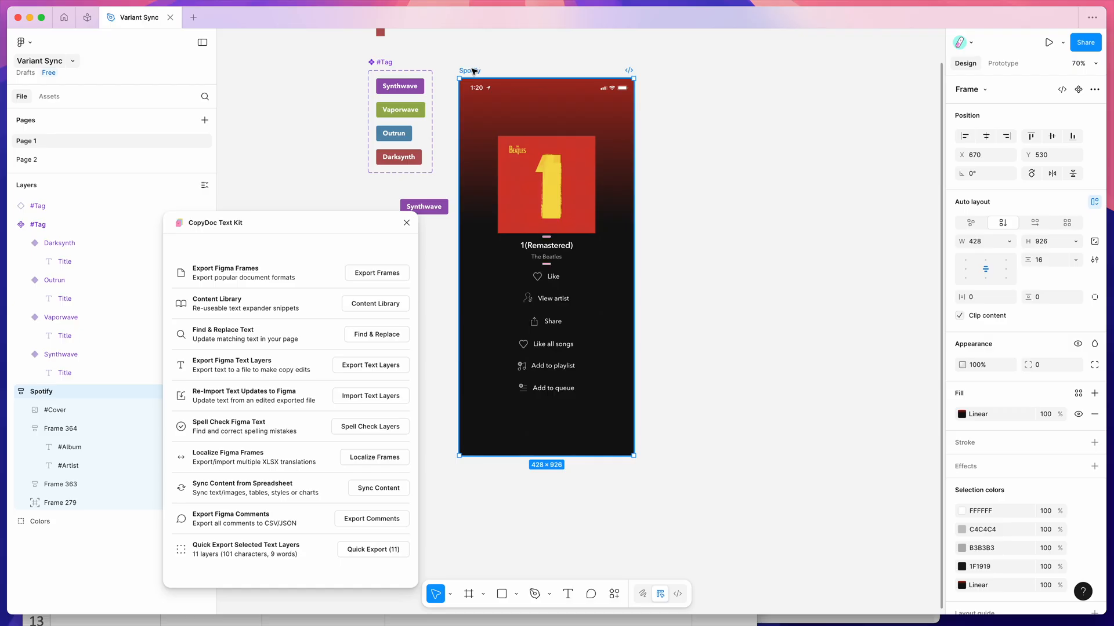
key("super+d")
key("super+d")
key("super+d")
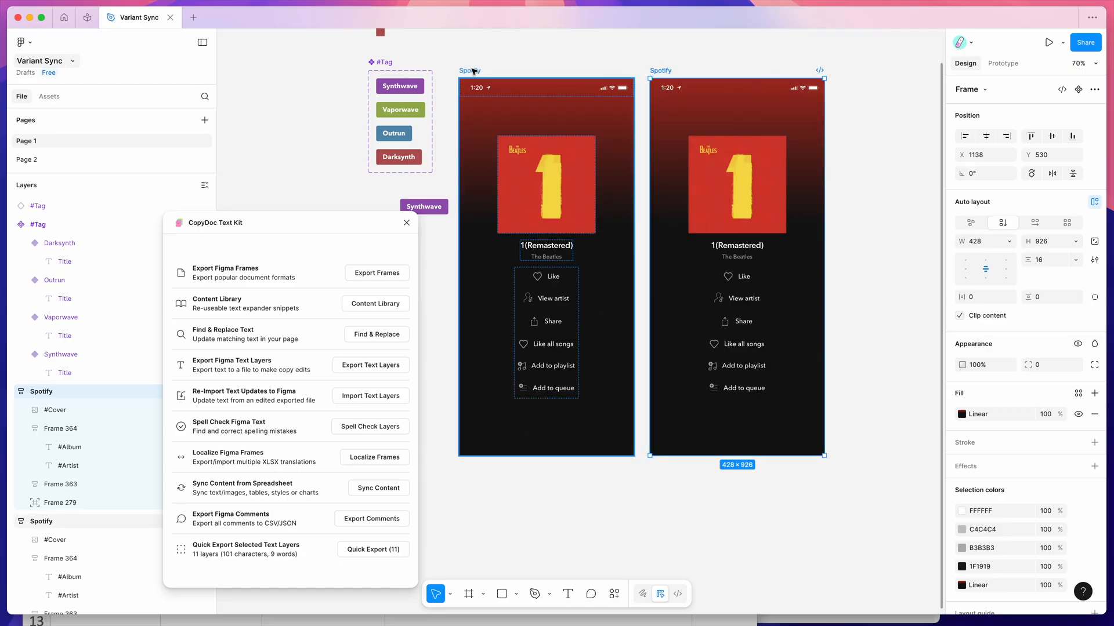
Move the Synthwave tag instance into the first Spotify frame, directly above the album cover
scroll(473, 71, "right", 5)
scroll(473, 71, "left", 10)
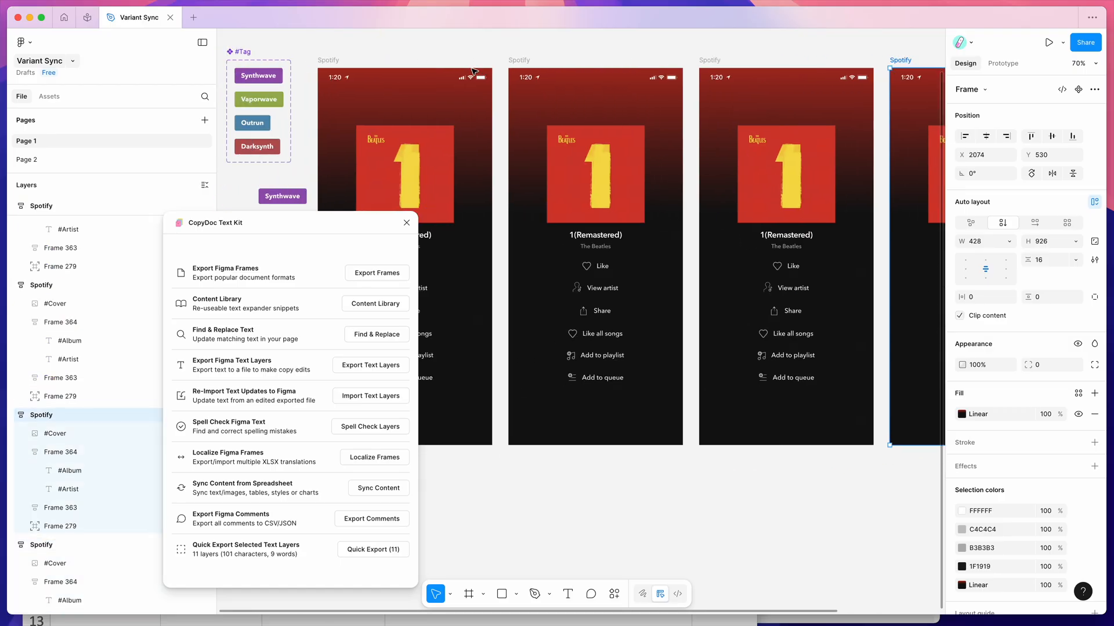
scroll(473, 71, "up", 5)
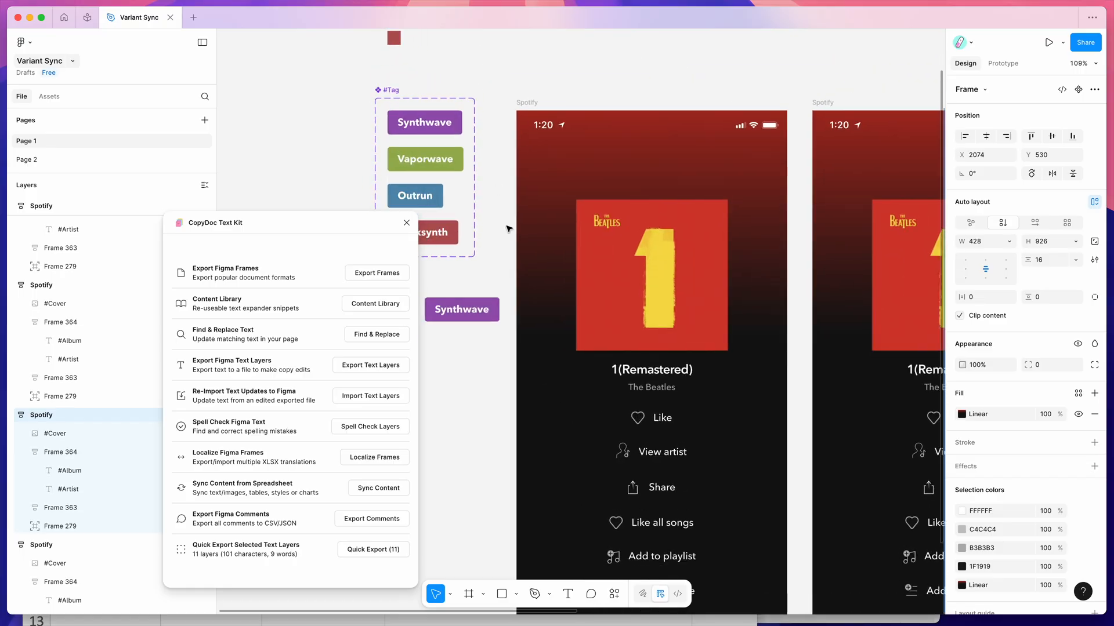
left_click(459, 311)
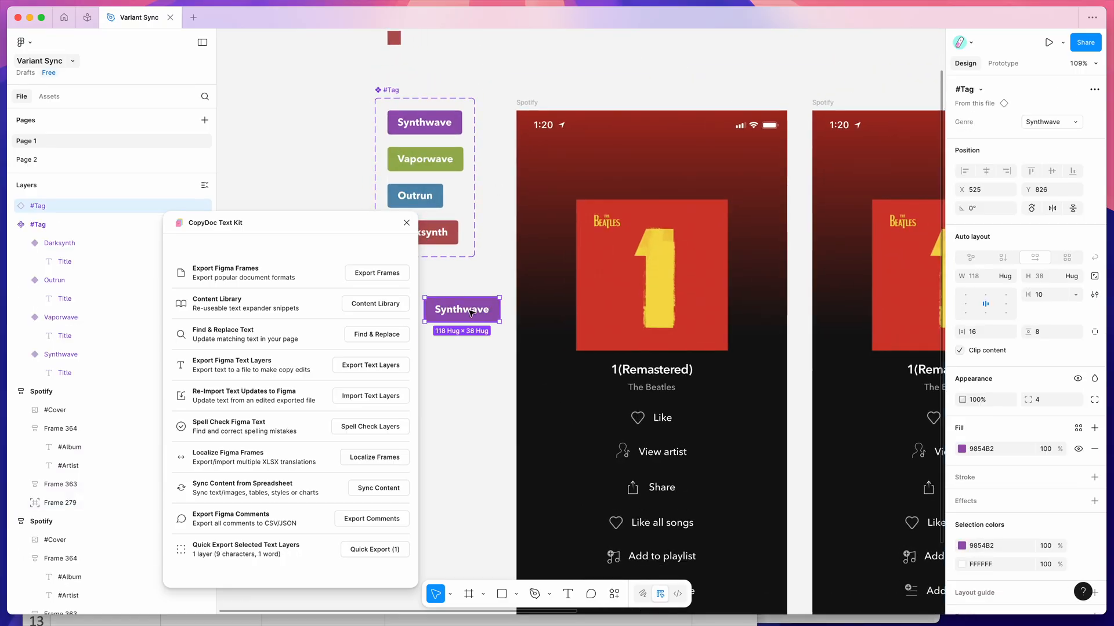
left_click_drag(462, 314, 647, 196)
Paste a copy of the tag instance into the second Spotify frame and move it above the album cover
scroll(647, 196, "right", 5)
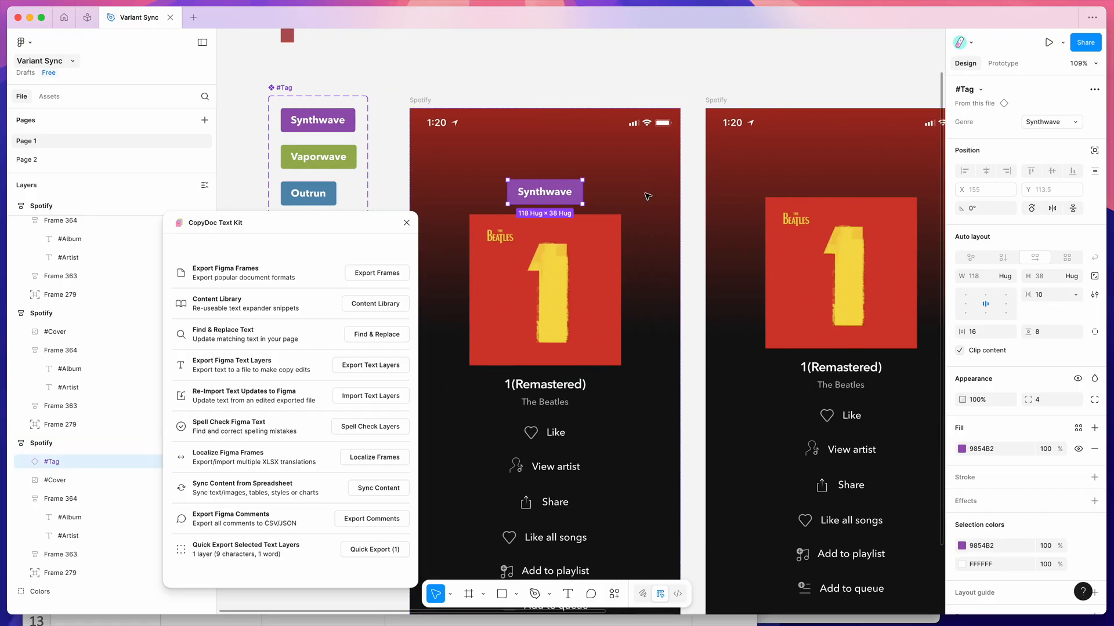
left_click(716, 103)
key("super+v")
scroll(771, 163, "down", 3)
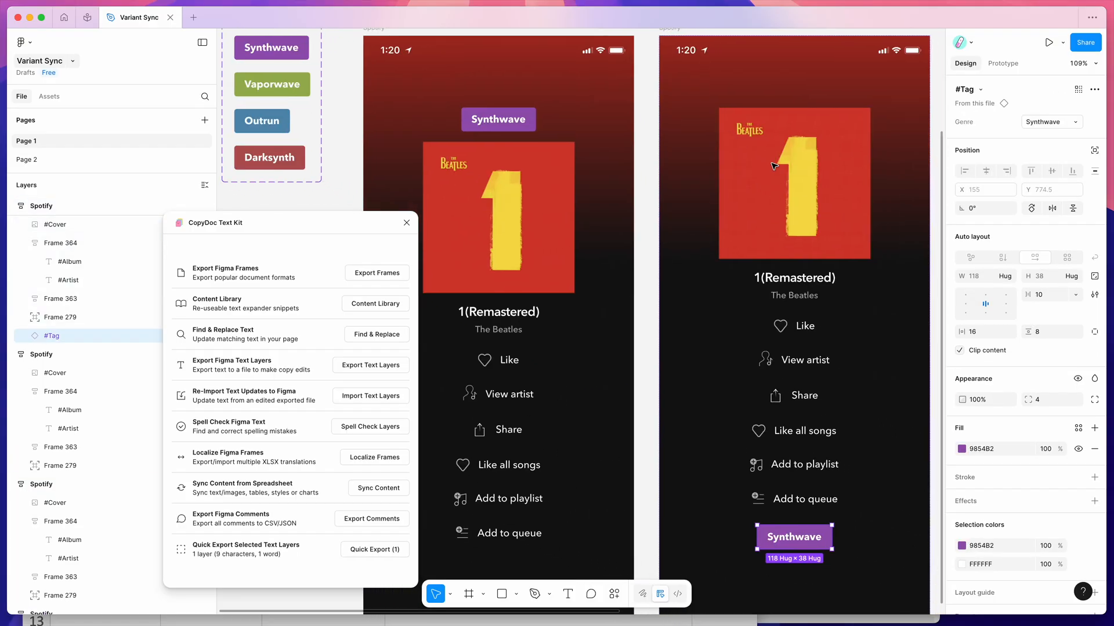
scroll(776, 166, "down", 3)
left_click_drag(791, 444, 784, 128)
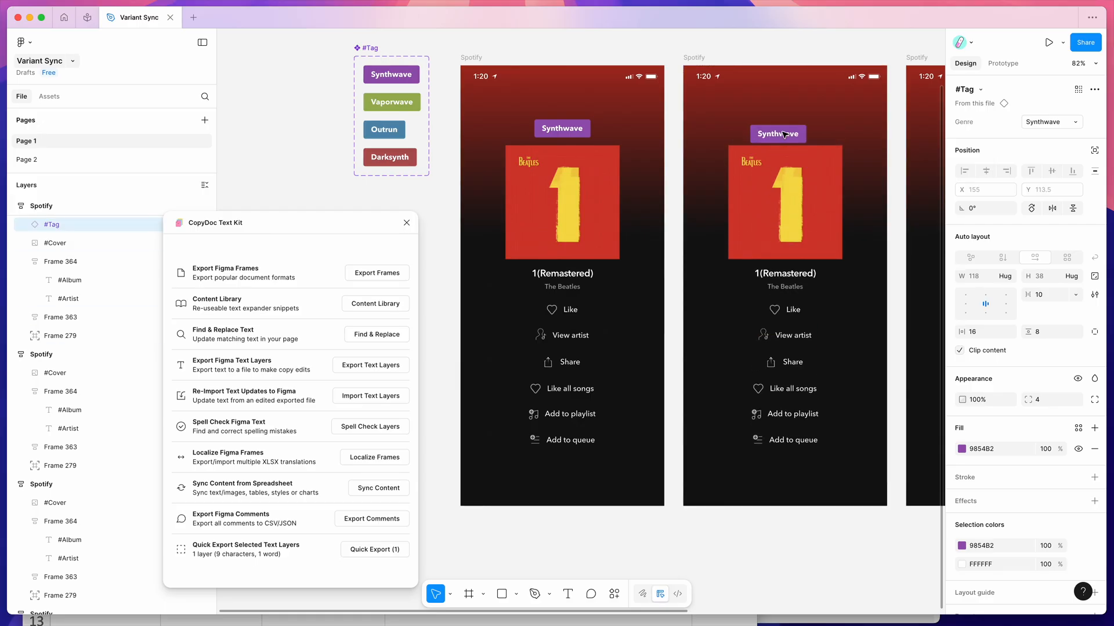
Paste the tag instance into the third Spotify frame and position it above the album cover
scroll(689, 71, "right", 10)
left_click(675, 52)
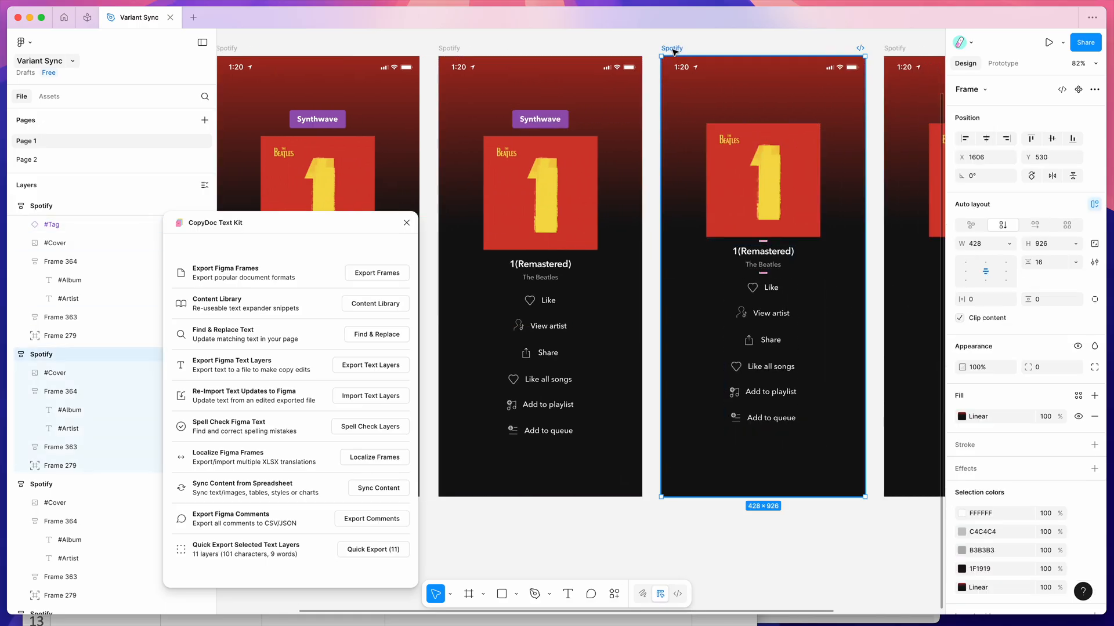
key("super+z")
key("super+shift+z")
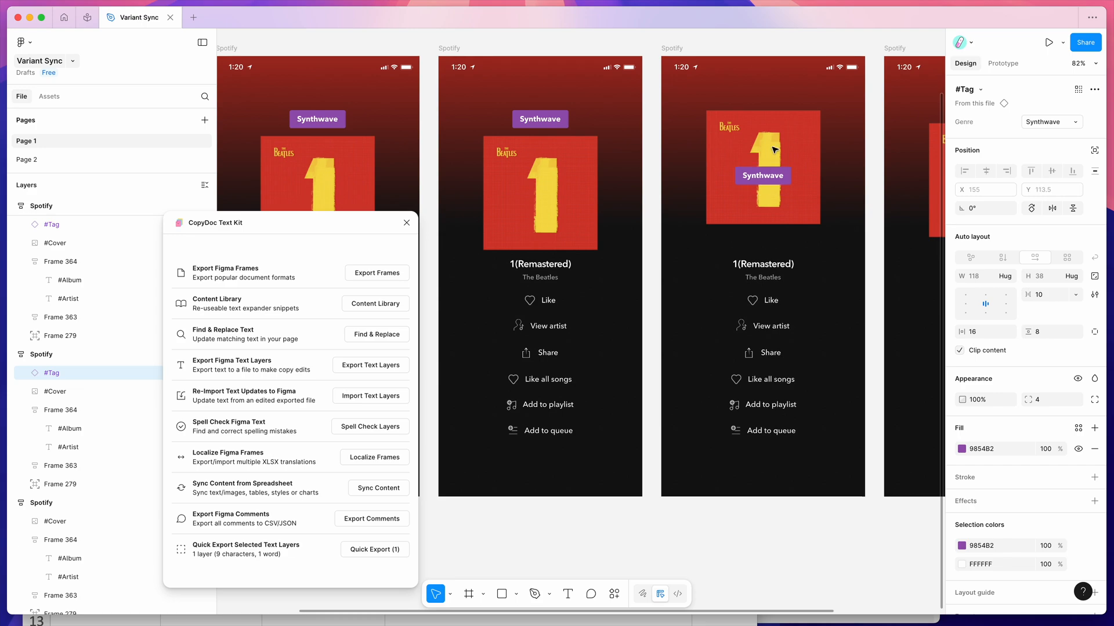
Add the Synthwave tag instance to the fourth Spotify frame, placing it above the album cover
scroll(664, 51, "right", 8)
left_click(665, 51)
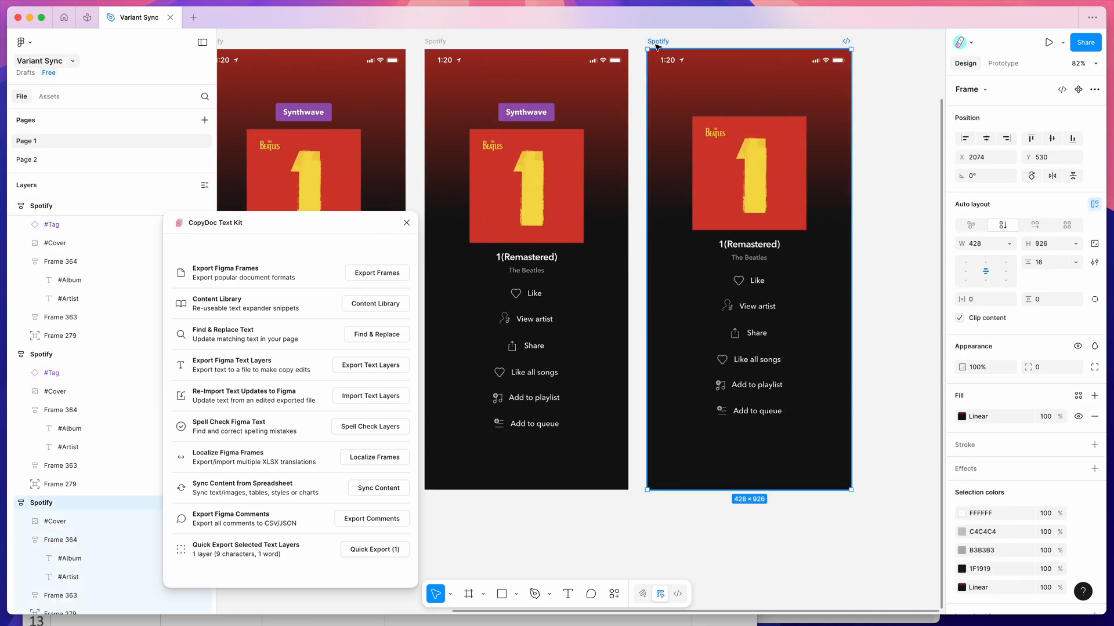
key("super+z")
key("super+shift+z")
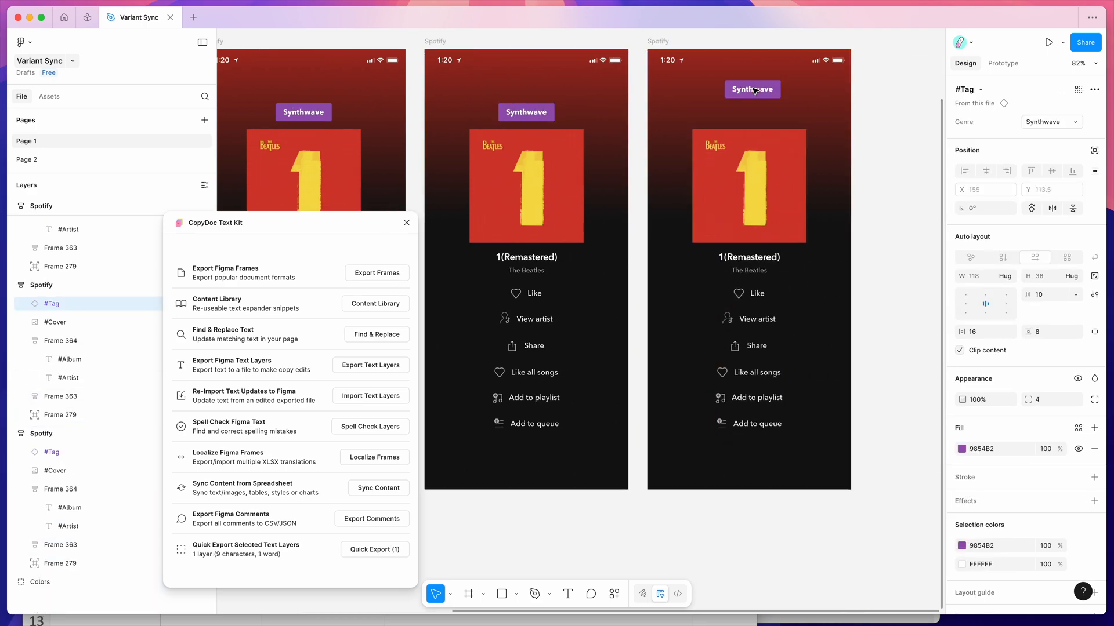
Switch to the music workbook in Excel and examine the #Artist and #Tag column headers
scroll(701, 123, "left", 6)
scroll(701, 124, "left", 3)
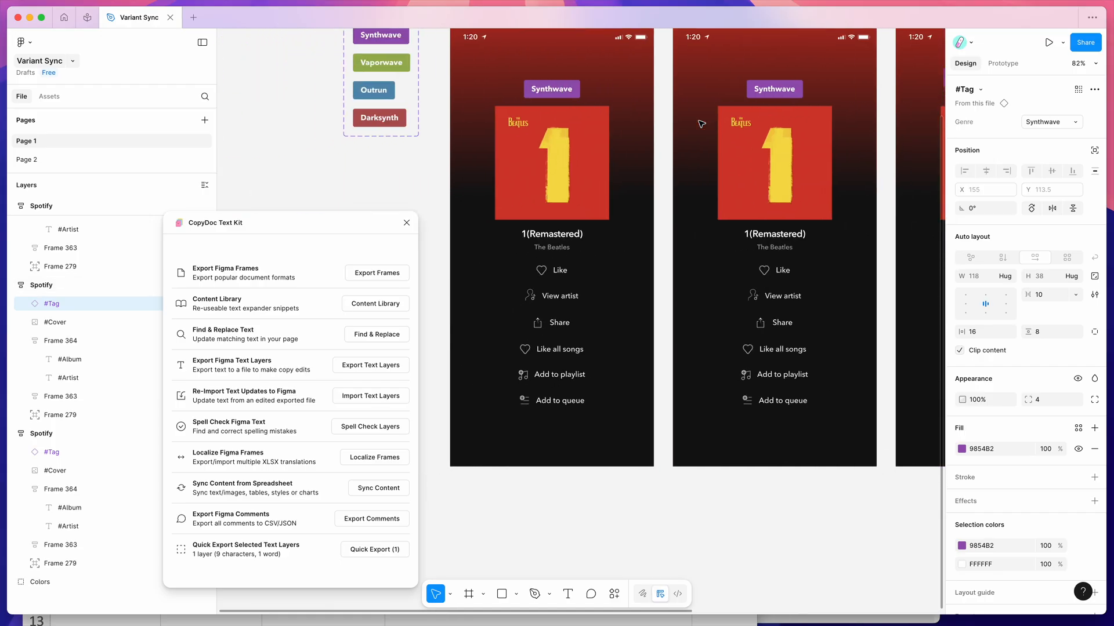
scroll(700, 123, "up", 5)
scroll(701, 124, "left", 1)
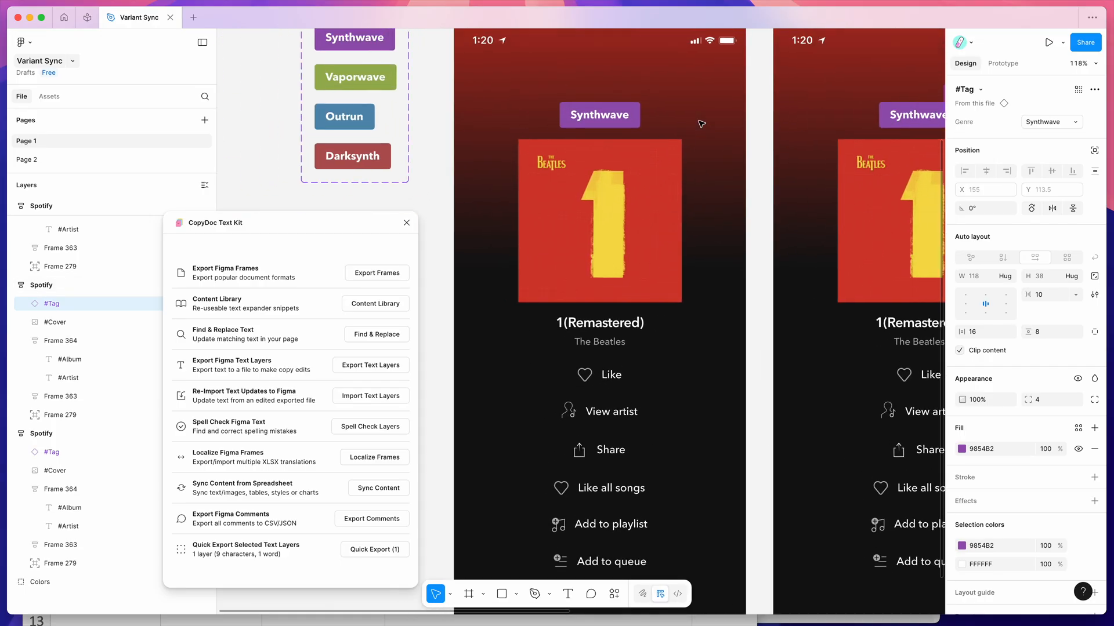
key("super+Tab")
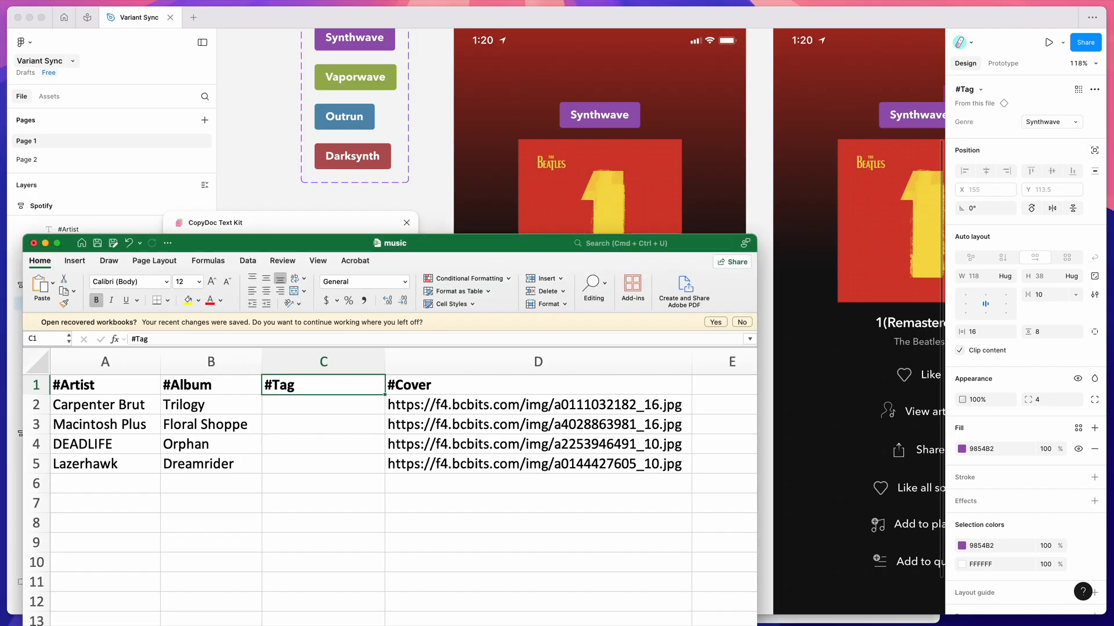
left_click(93, 385)
left_click(270, 385)
double_click(272, 385)
Return to Figma and examine the #Tag and #Cover layer names in the first Spotify frame, plus the second frame's cover
left_click(594, 121)
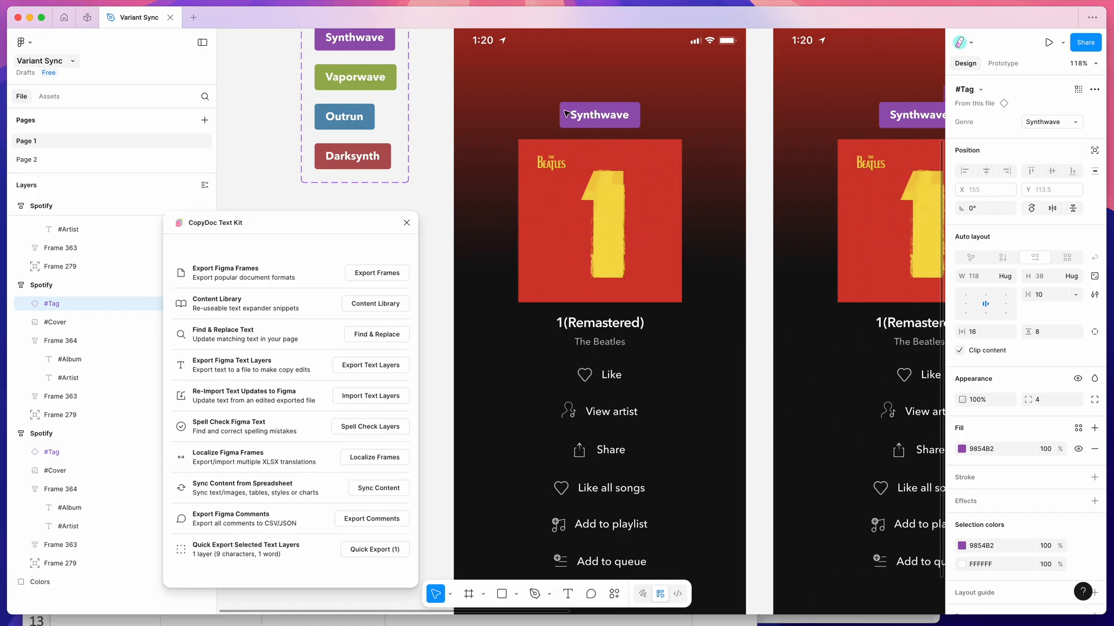
left_click(578, 113)
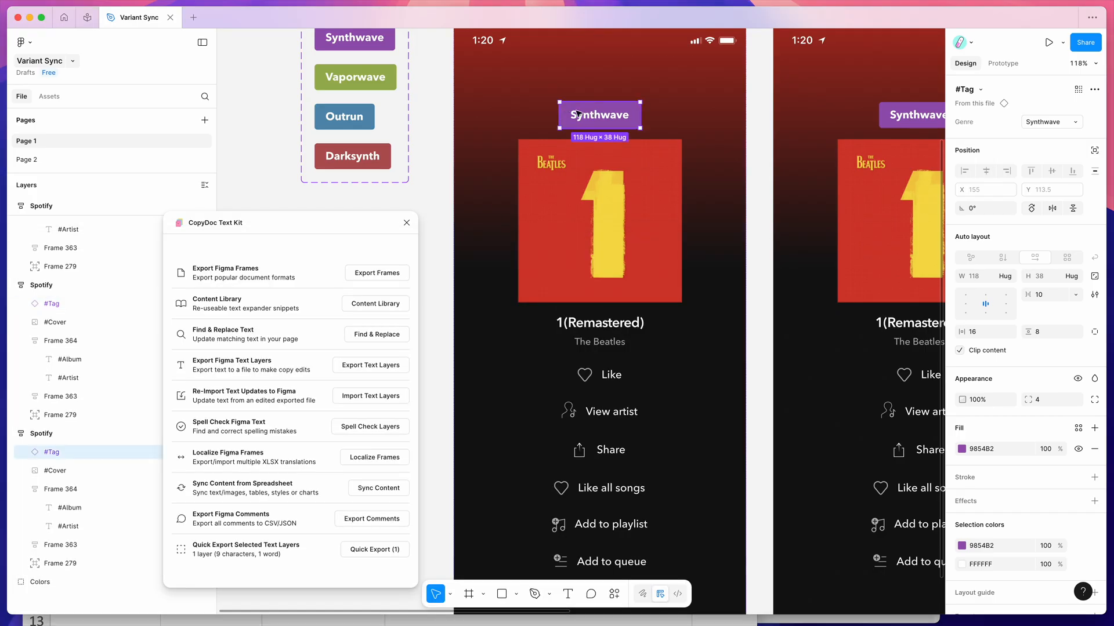
double_click(55, 454)
left_click(69, 456)
left_click_drag(85, 459, 23, 459)
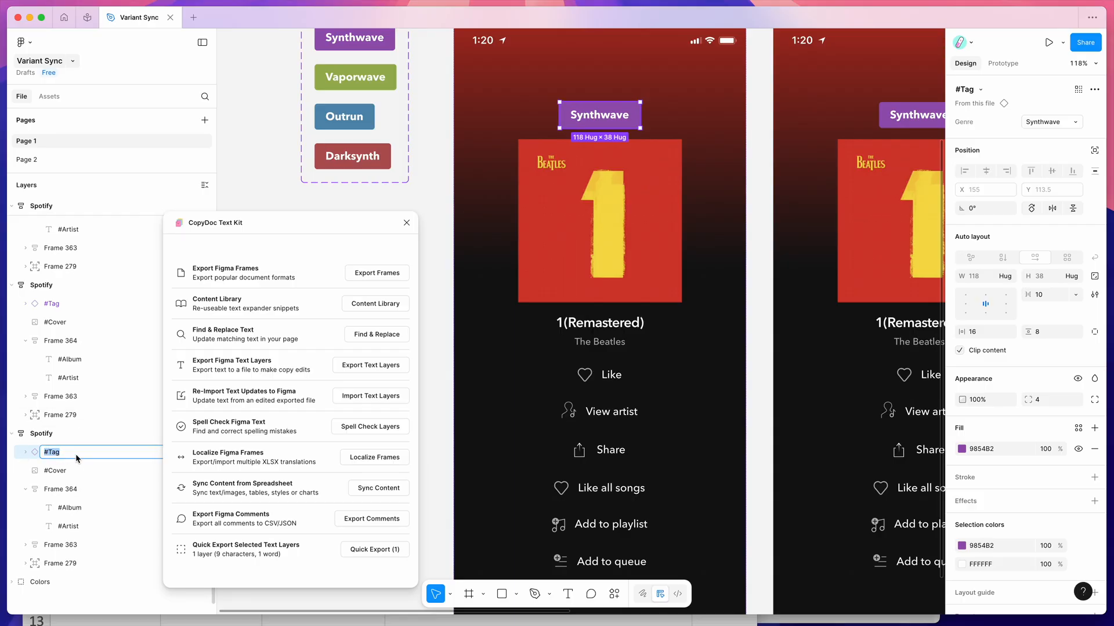
left_click(65, 471)
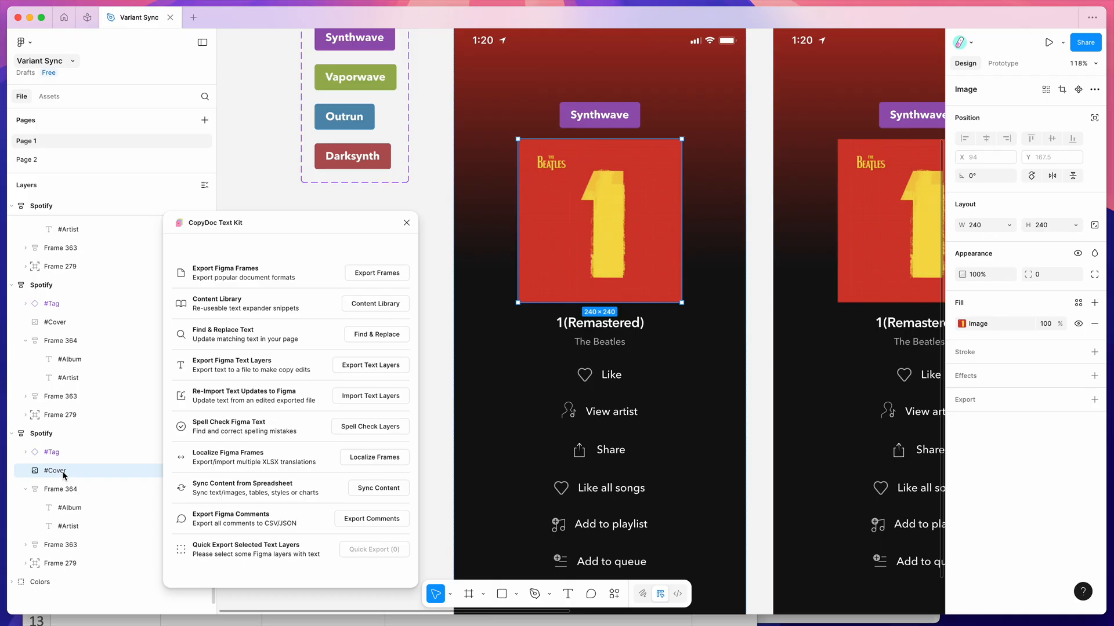
double_click(71, 472)
left_click(75, 472)
left_click_drag(75, 472, 42, 476)
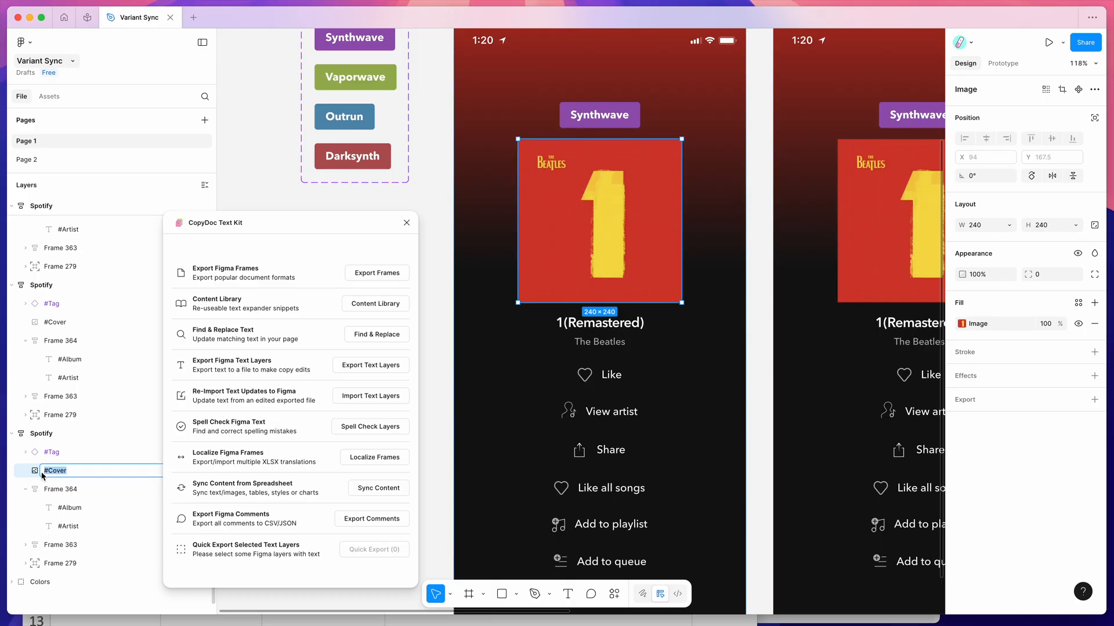
left_click(587, 257)
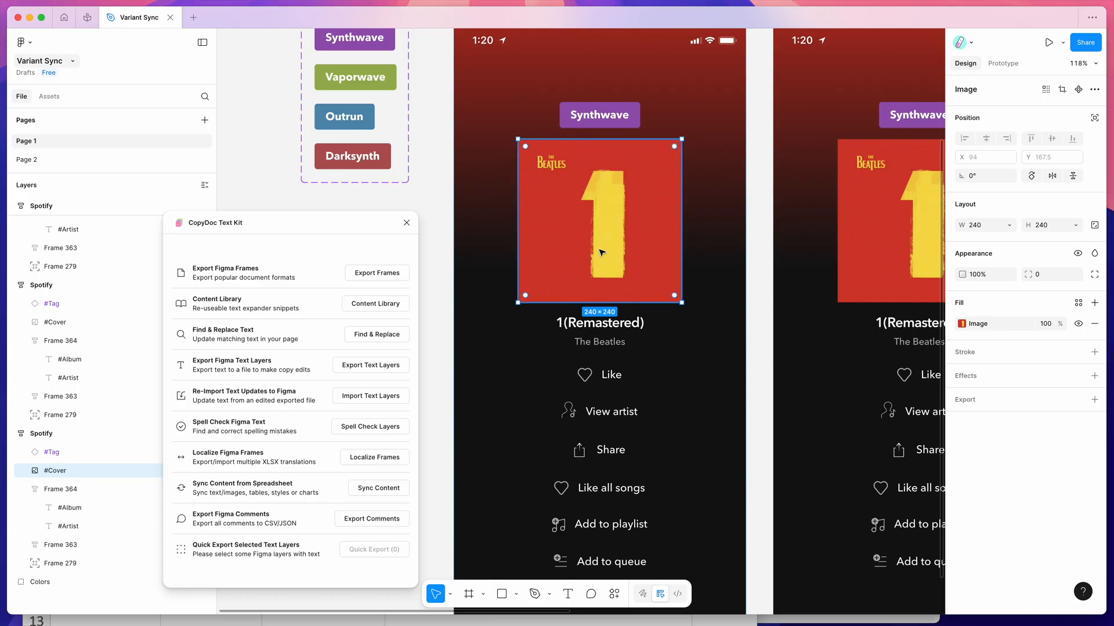
scroll(602, 253, "right", 4)
left_click(698, 236)
scroll(698, 236, "right", 1)
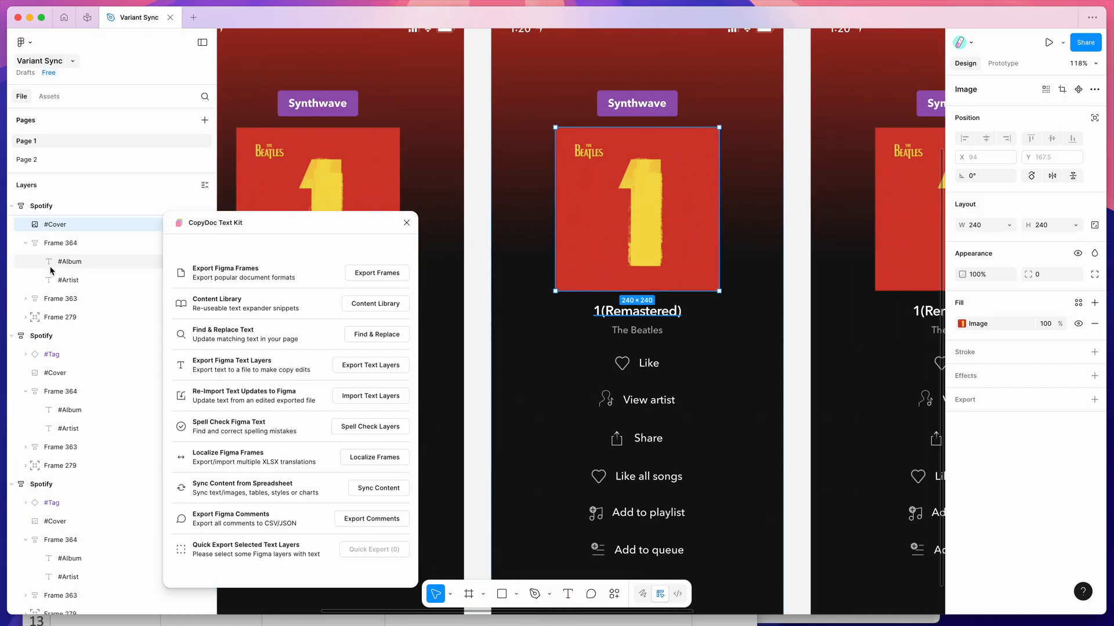
Switch to Excel and review the #Cover header, its four image URLs, and the first album and artist entries
key("super+Tab")
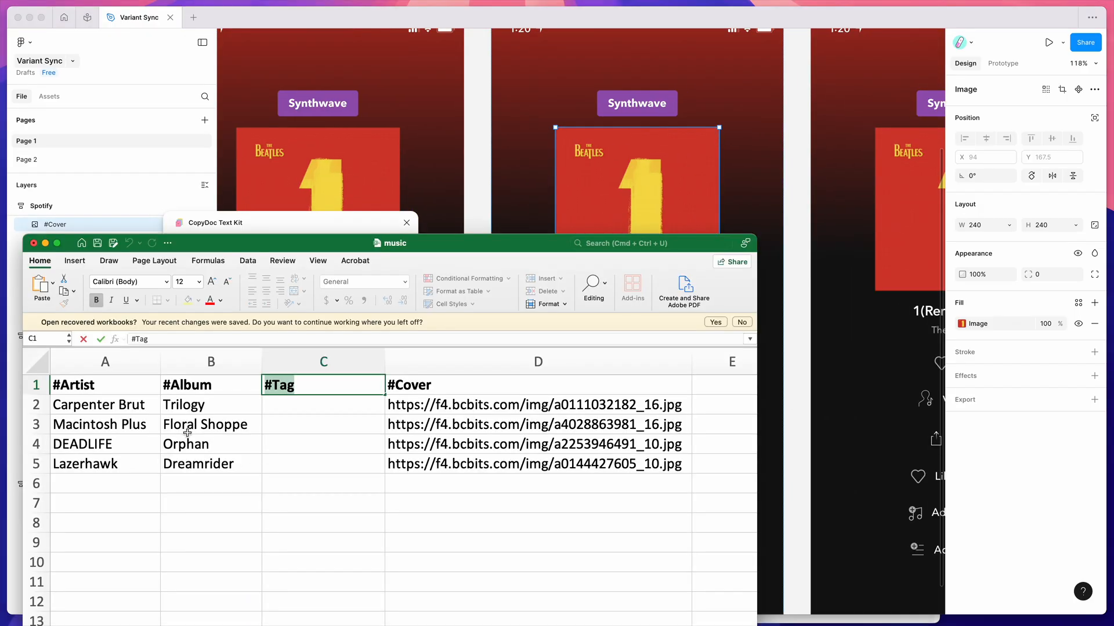
left_click(453, 393)
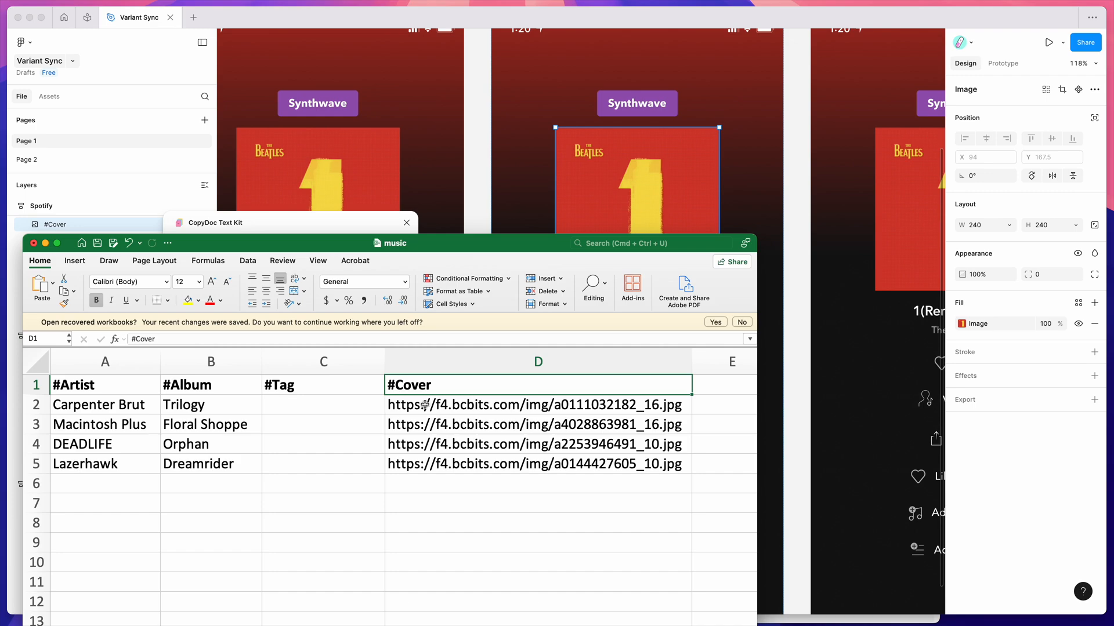
left_click(425, 405)
left_click(424, 423)
left_click(425, 442)
left_click(425, 463)
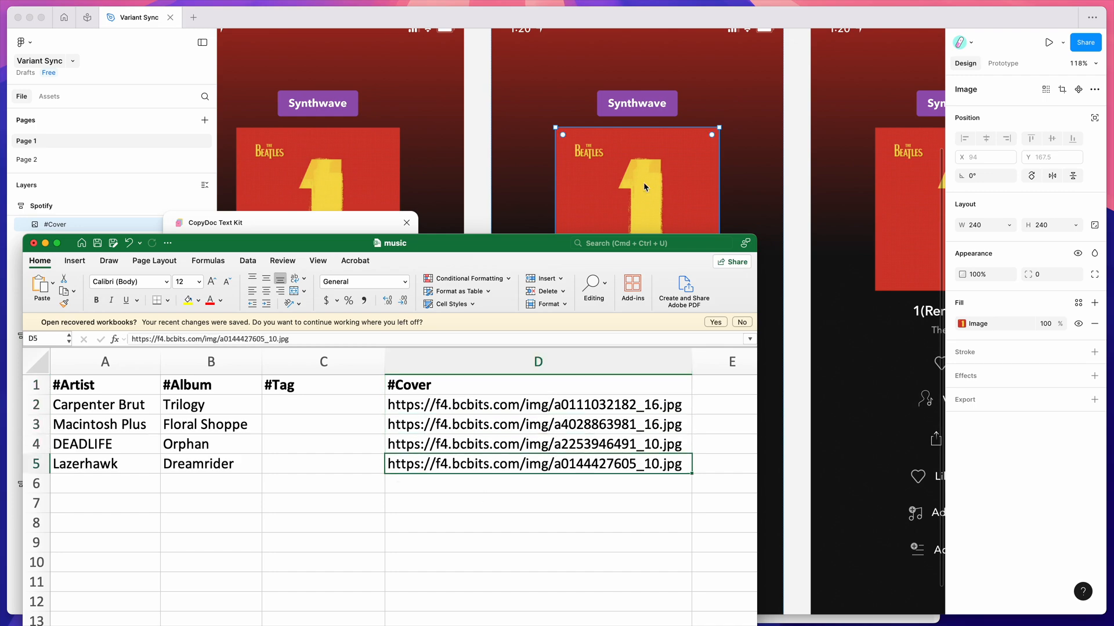
left_click(184, 401)
left_click(116, 404)
Return to Figma and examine the #Album and #Artist text layer names in the second Spotify frame
left_click(419, 184)
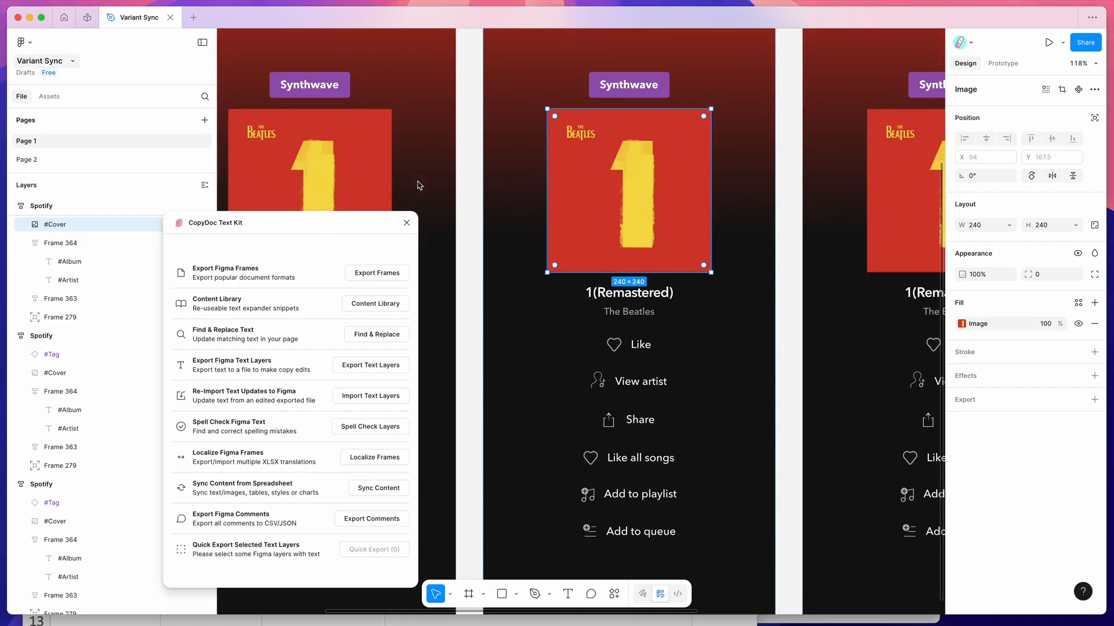
left_click(589, 292)
scroll(622, 297, "up", 5)
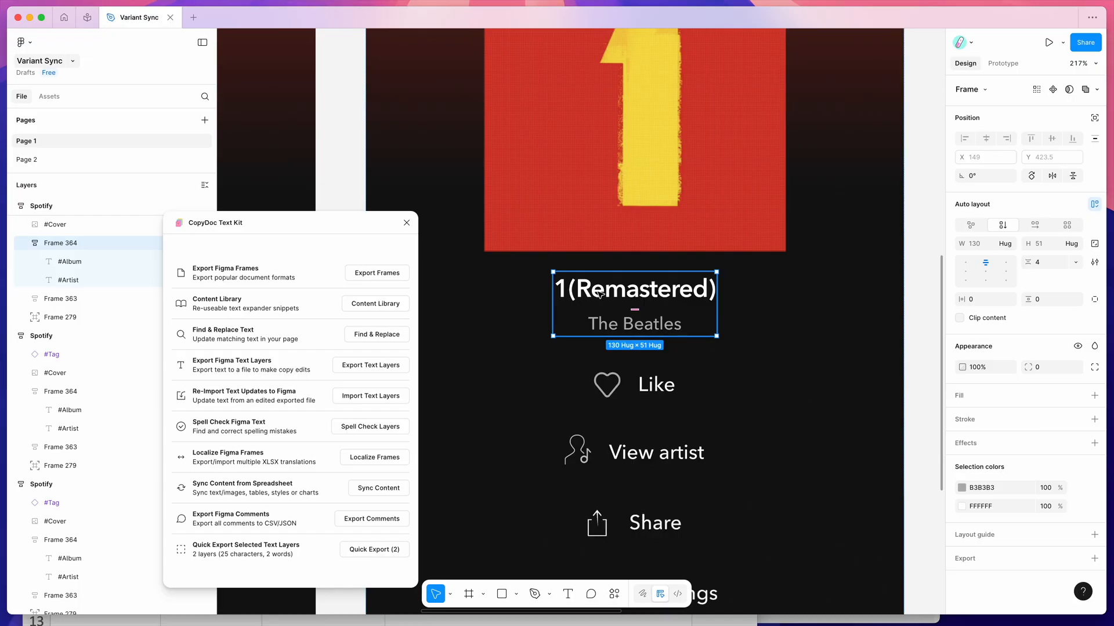
left_click(132, 262)
double_click(66, 262)
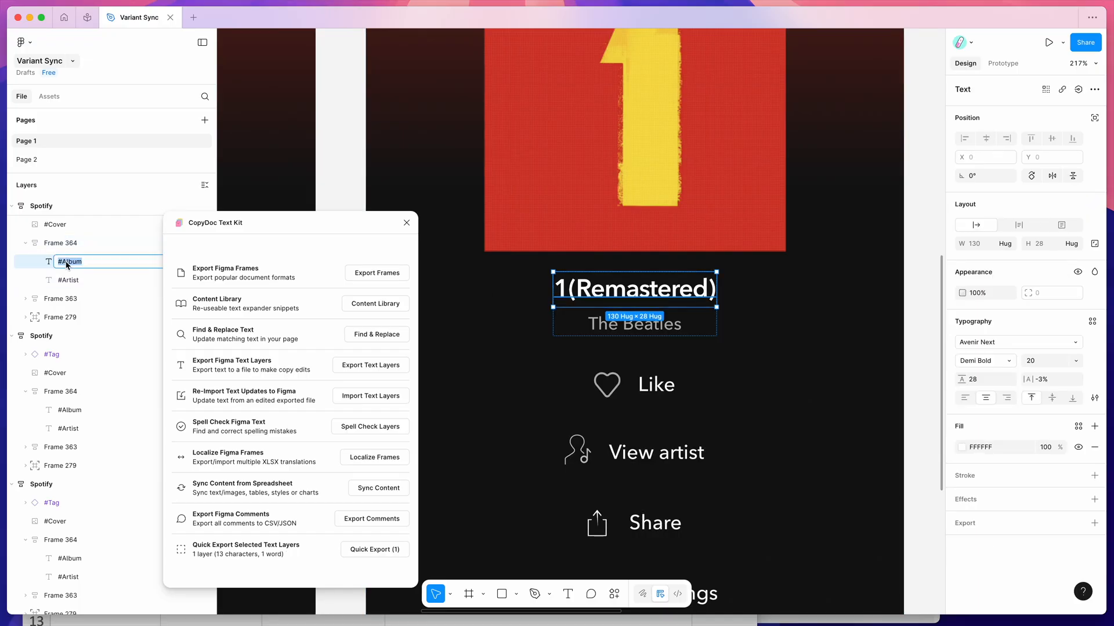
double_click(66, 281)
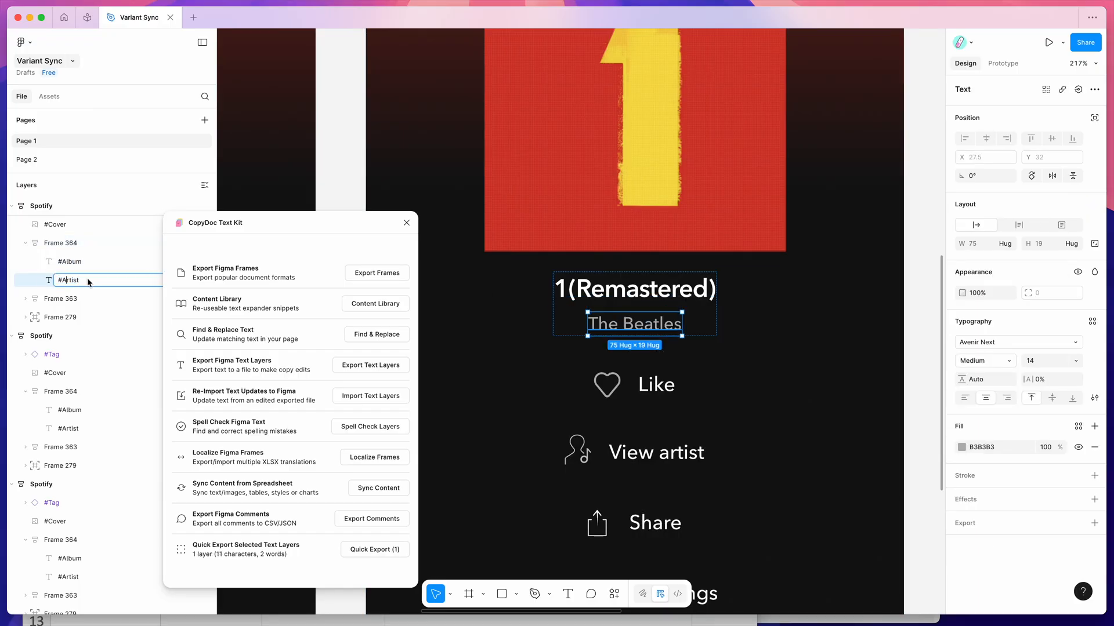
left_click(63, 262)
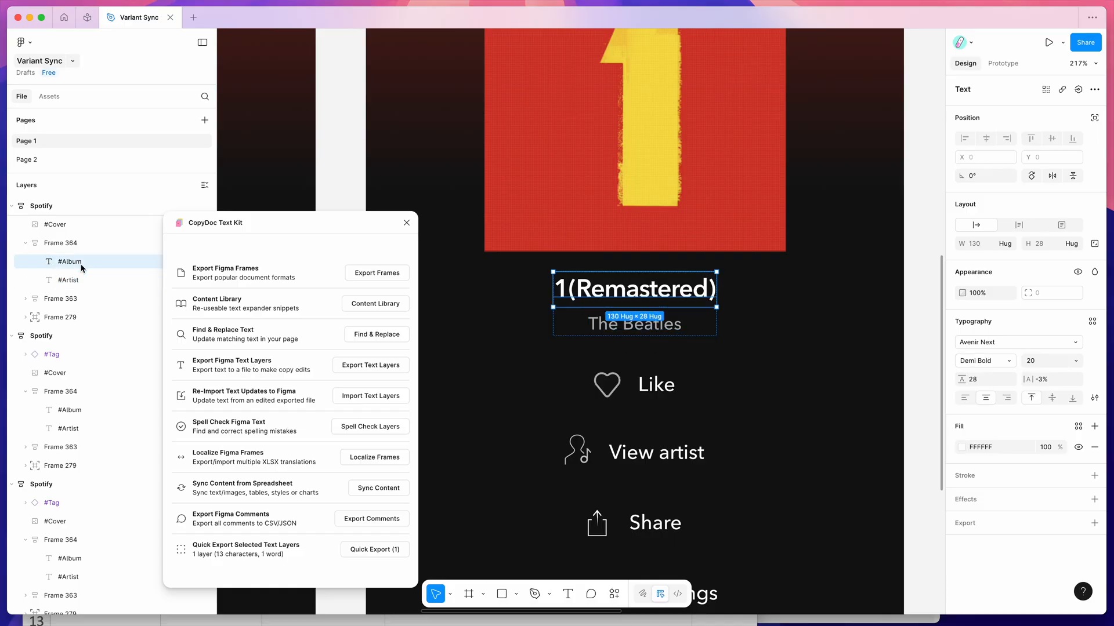
scroll(589, 299, "down", 5)
scroll(589, 298, "down", 5)
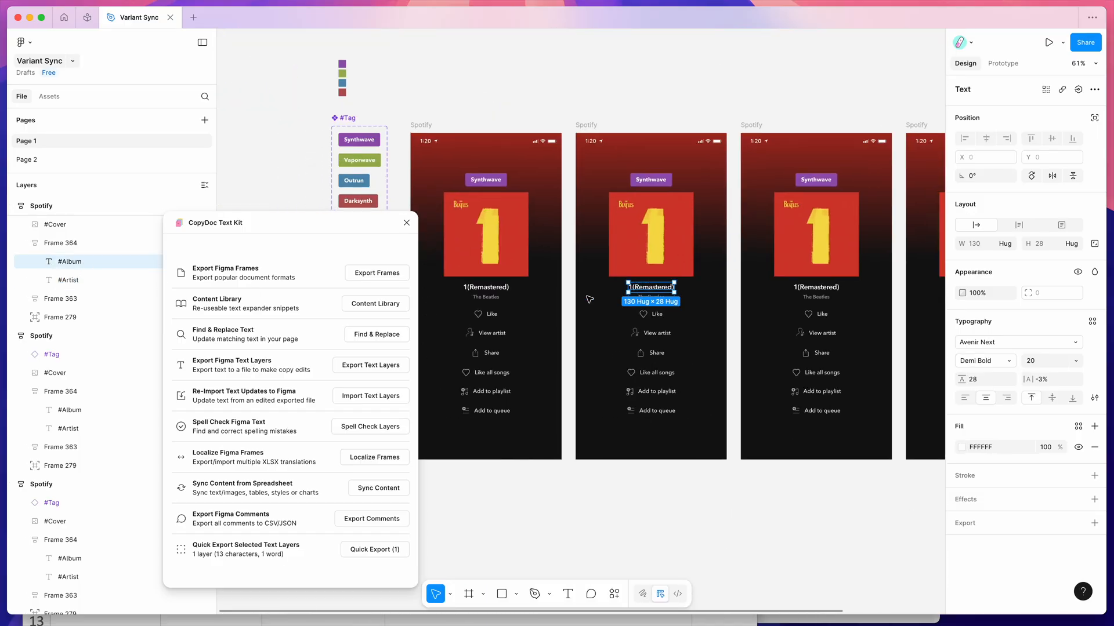
right_click(576, 293)
left_click(571, 280)
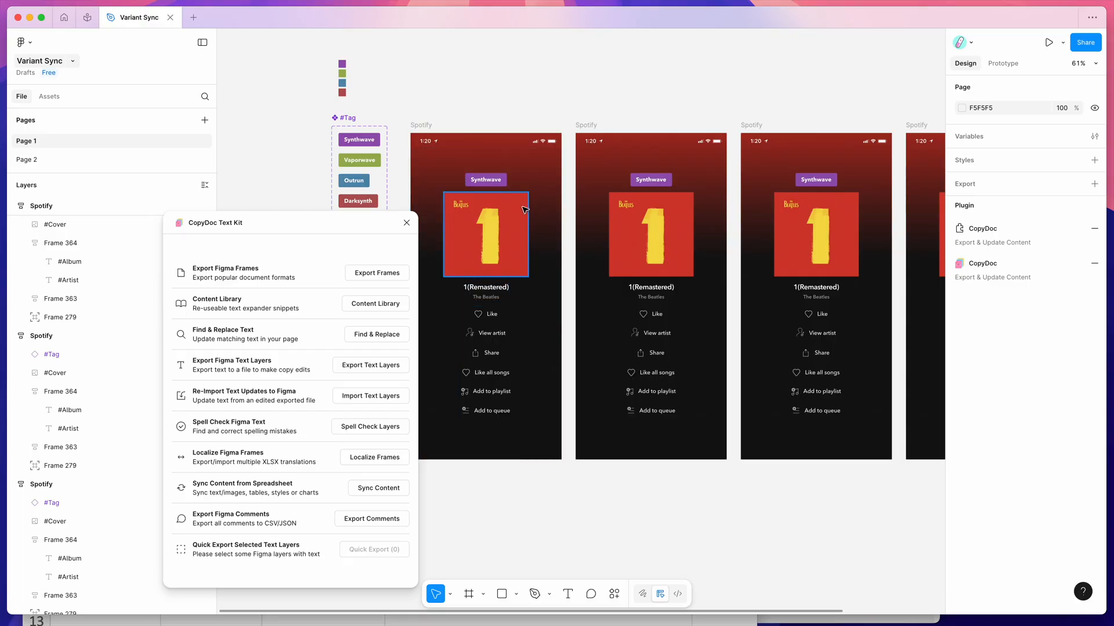
Compare the first frame's #Tag instance with the #Tag component set and its genre variants
left_click(495, 181)
scroll(495, 181, "up", 5)
scroll(496, 181, "left", 3)
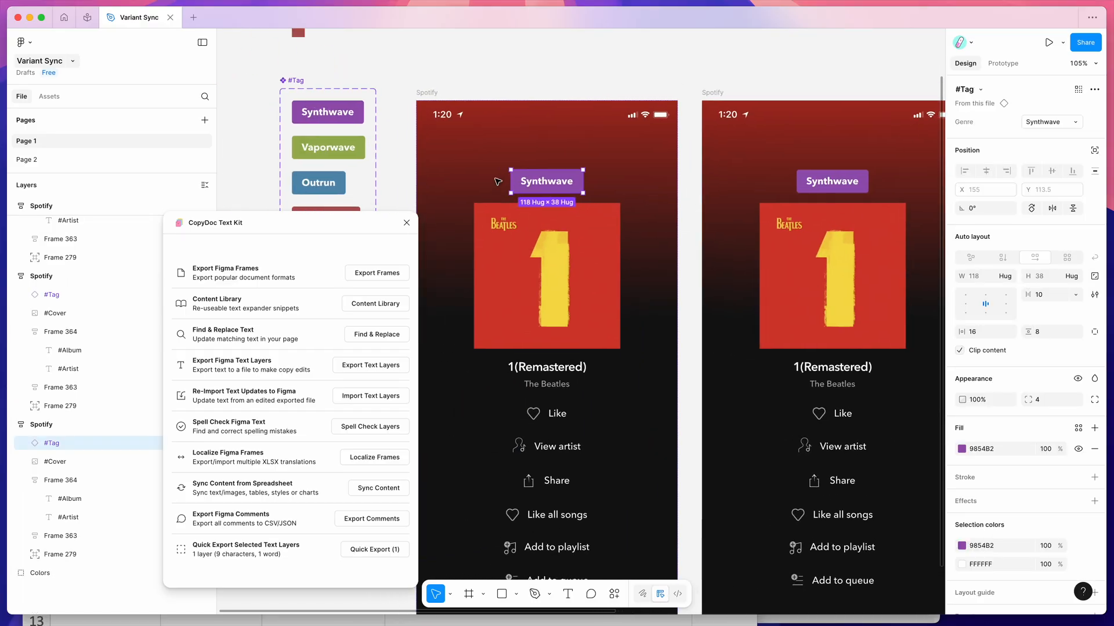
scroll(553, 182, "left", 2)
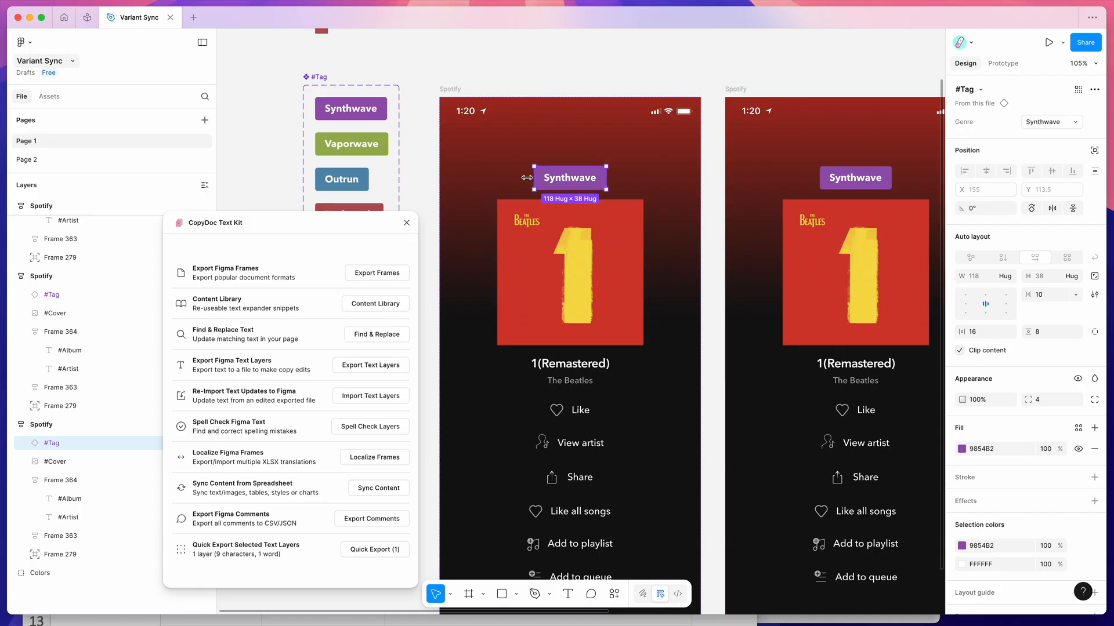
scroll(553, 180, "left", 3)
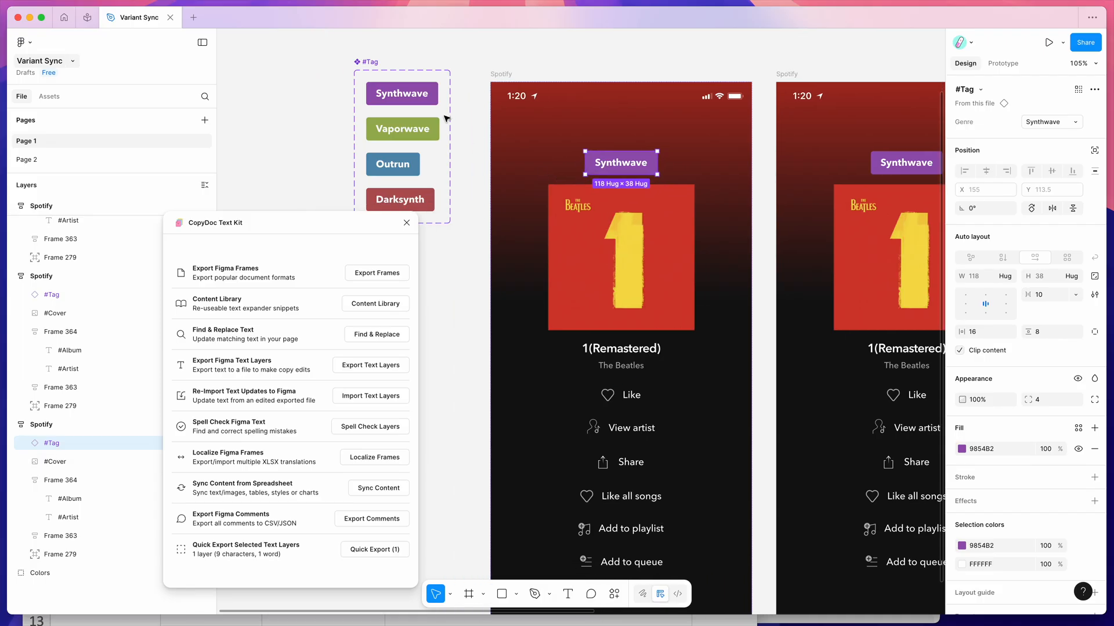
left_click(404, 98)
scroll(405, 98, "up", 1)
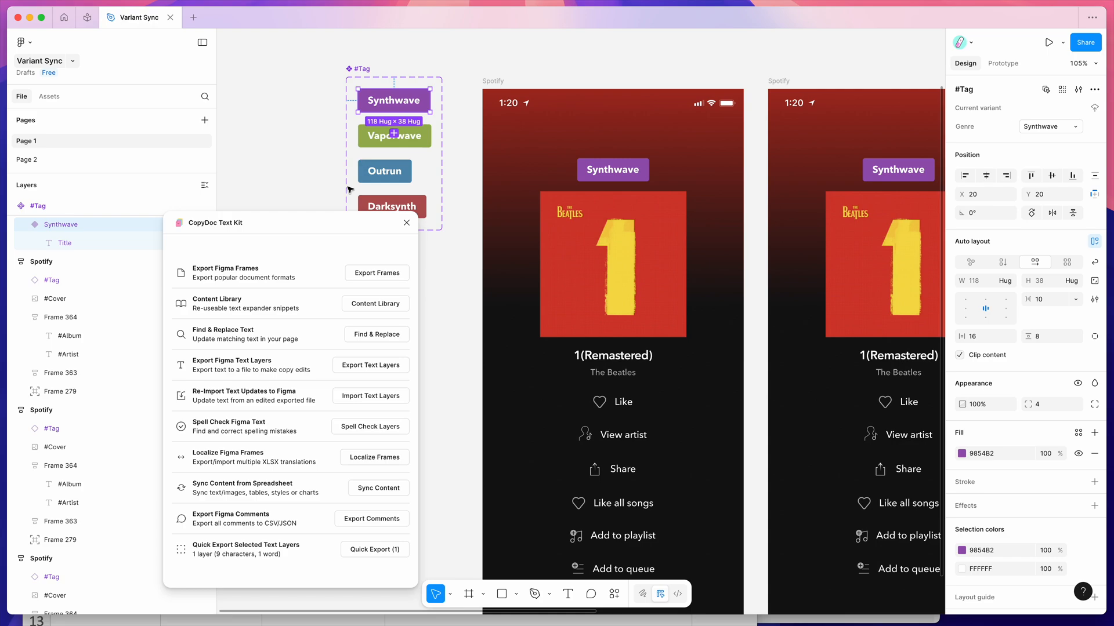
scroll(311, 160, "down", 2)
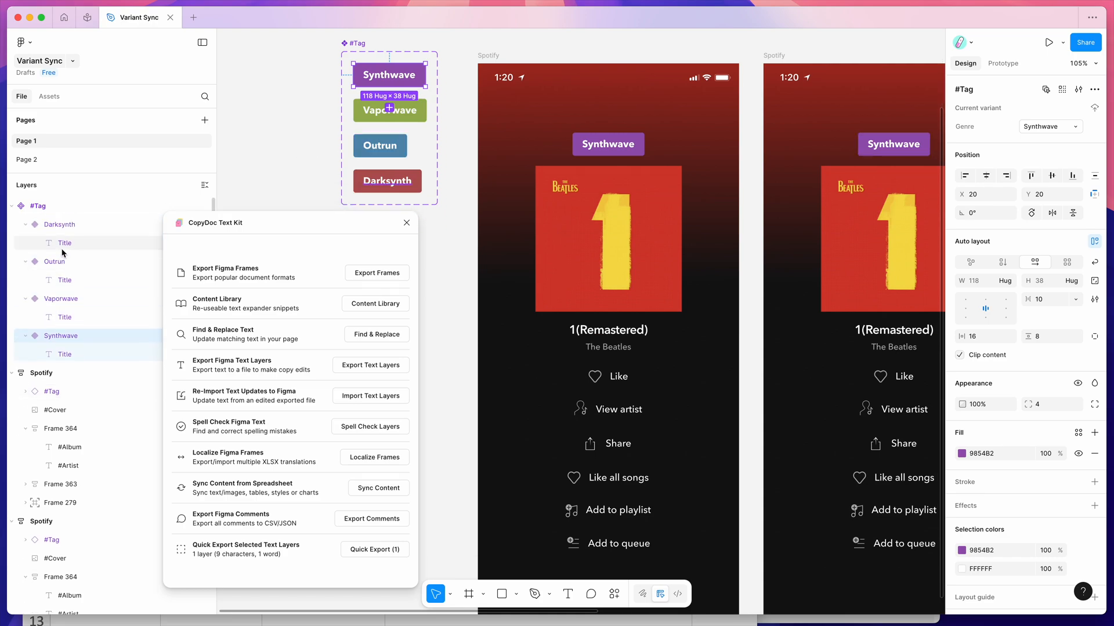
scroll(312, 135, "right", 2)
left_click(299, 56)
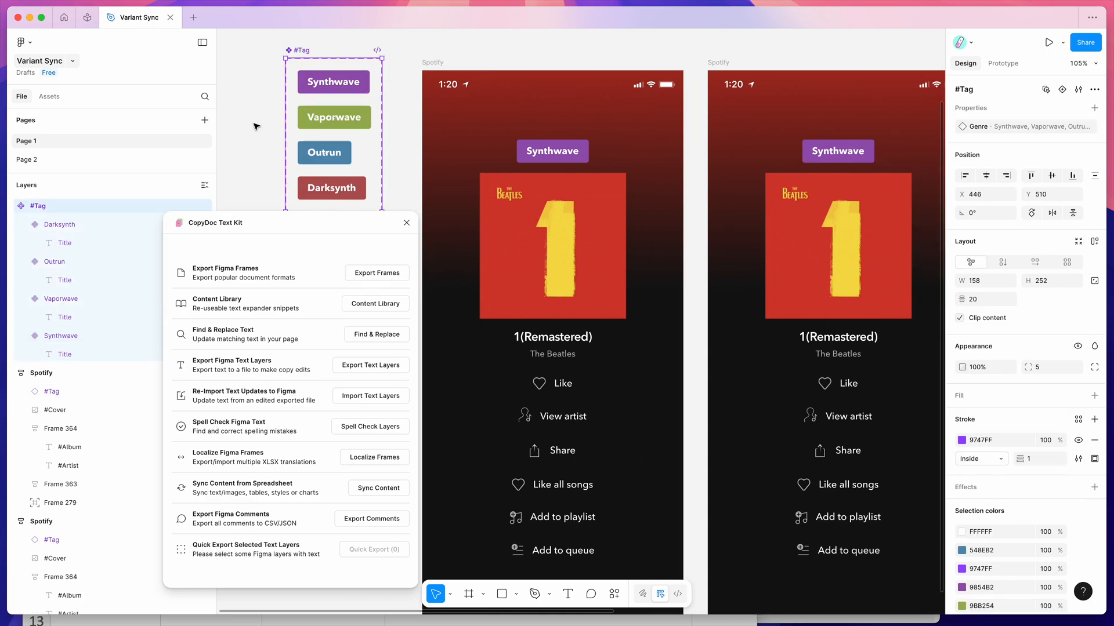
scroll(258, 126, "down", 2)
Copy the Synthwave variant's full layer name, Genre=Synthwave, from the #Tag component set
left_click(334, 62)
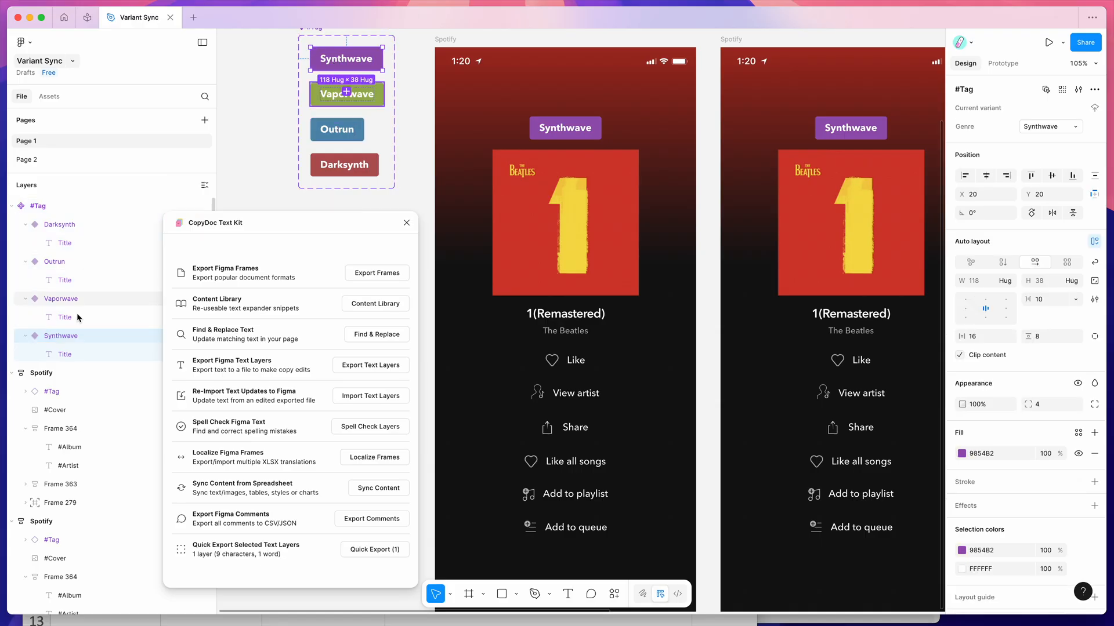
double_click(68, 337)
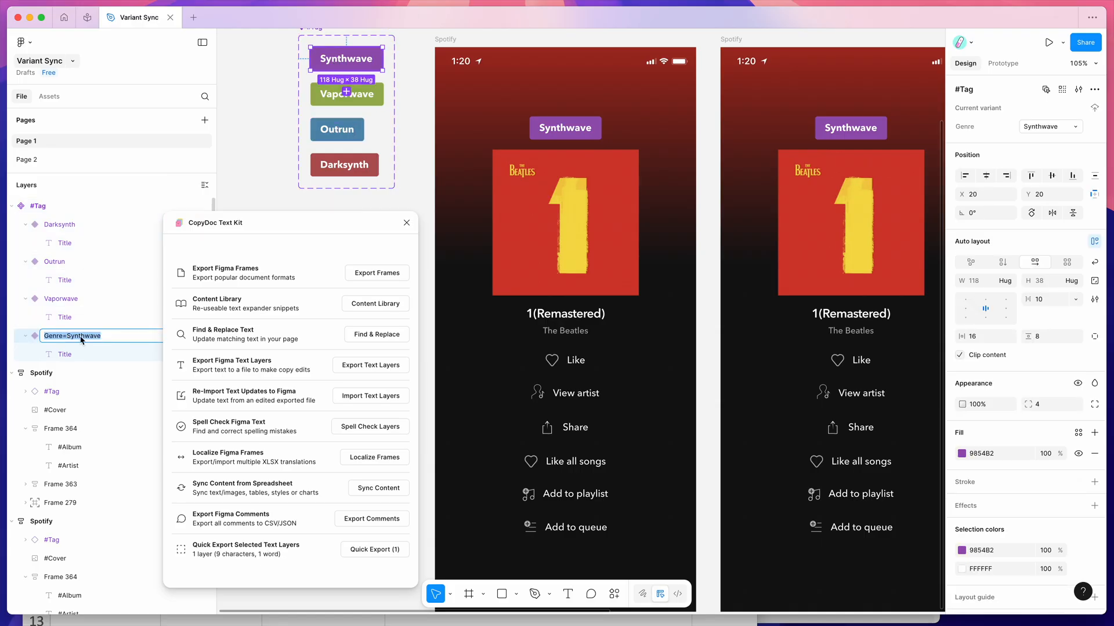
left_click(78, 337)
left_click_drag(46, 337, 119, 339)
left_click(119, 339)
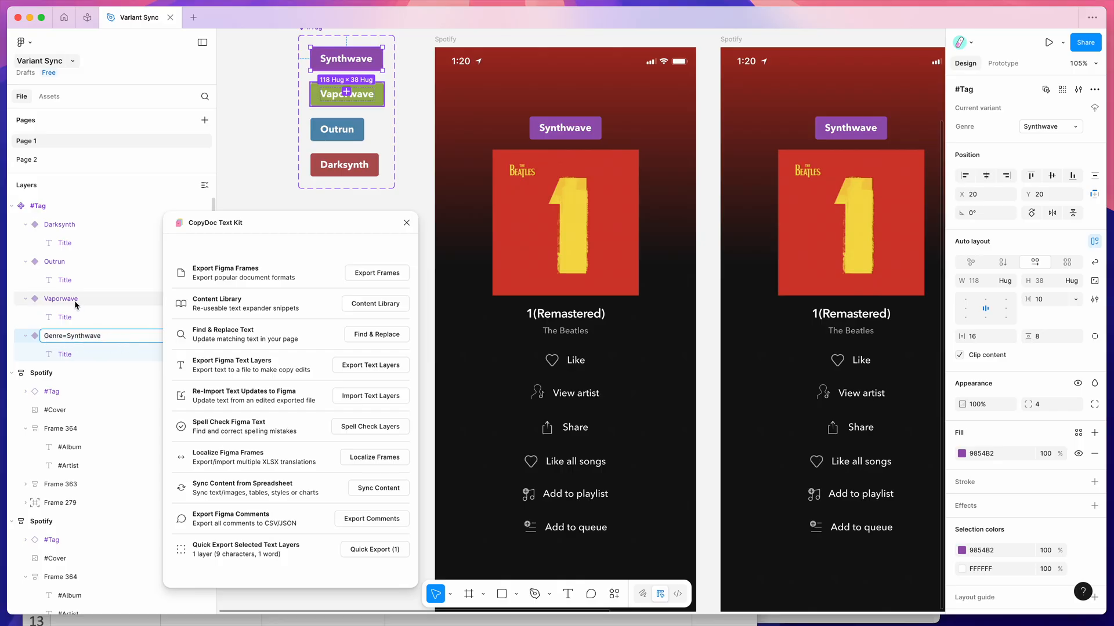
left_click(75, 302)
double_click(63, 303)
left_click(63, 338)
double_click(64, 337)
left_click_drag(127, 341, 39, 342)
left_click(110, 340)
left_click_drag(117, 339, 43, 338)
key("super+c")
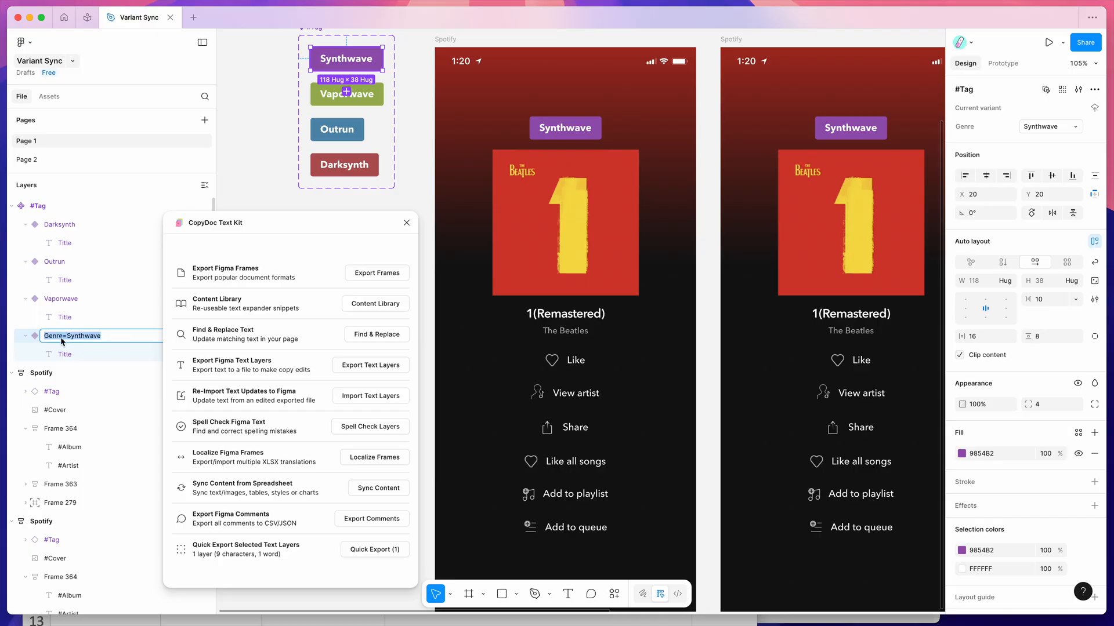
Switch to the Excel workbook and paste Genre=Synthwave into cell C4, the #Tag entry for DEADLIFE
left_click(312, 622)
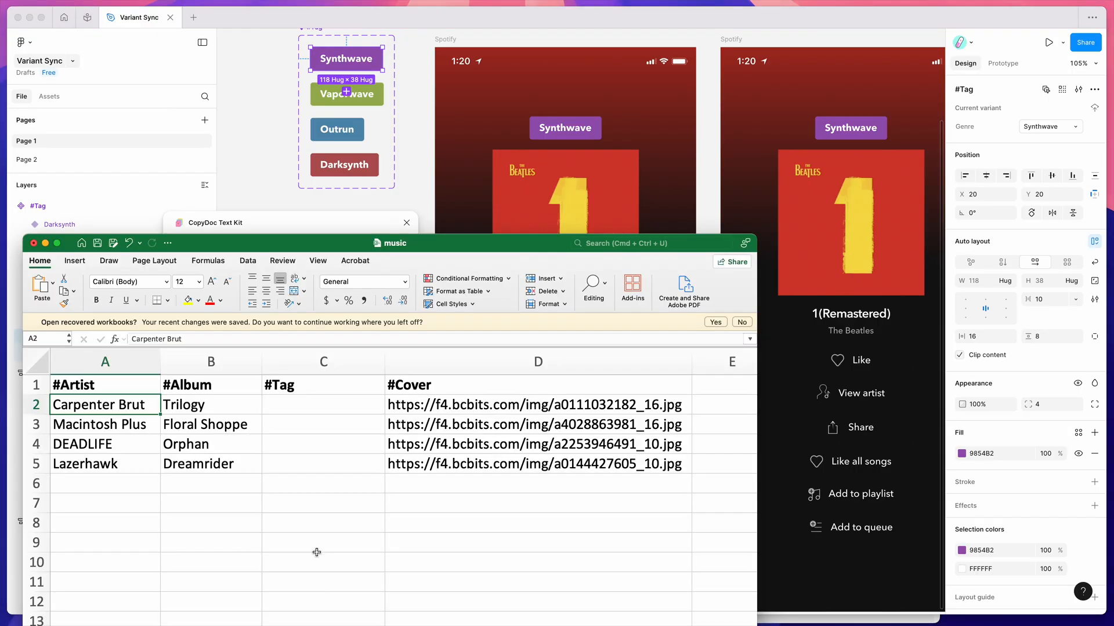
left_click(303, 465)
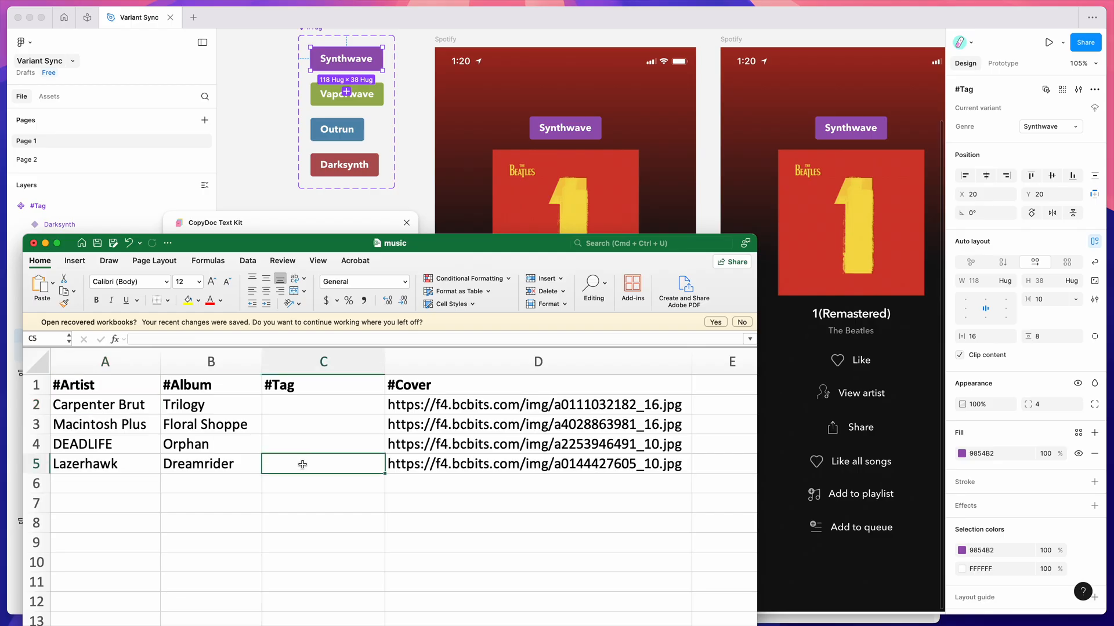
left_click(304, 429)
left_click(300, 461)
left_click(300, 446)
key("super+v")
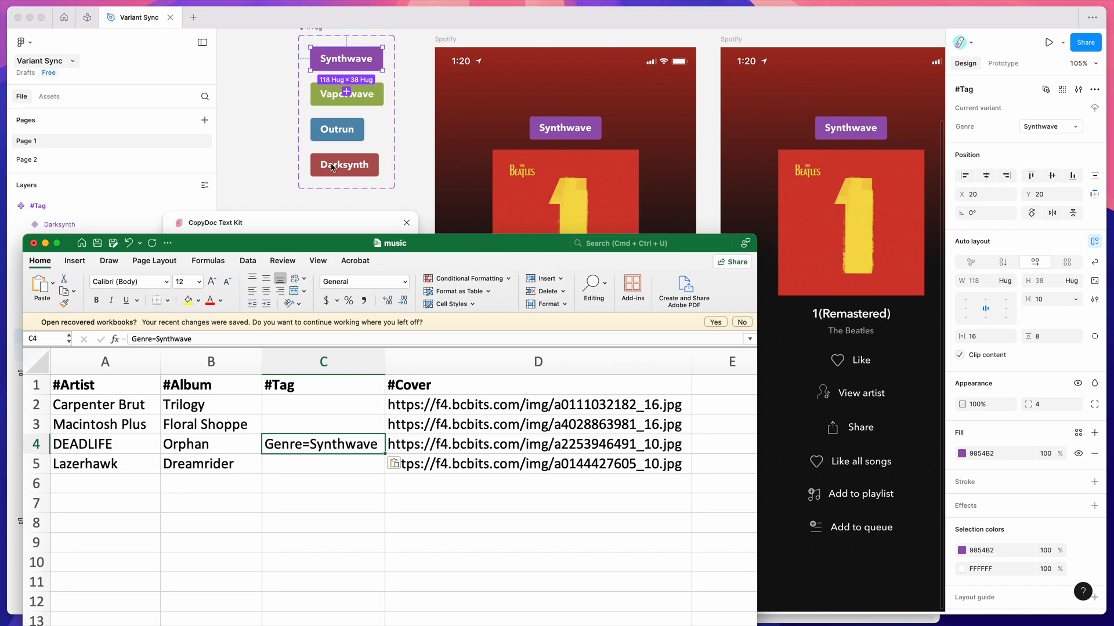
Copy the Vaporwave variant's full name from Figma and paste Genre=Vaporwave into cell C3 of the Excel sheet
left_click(342, 96)
double_click(72, 301)
key("super+c")
key("super+Tab")
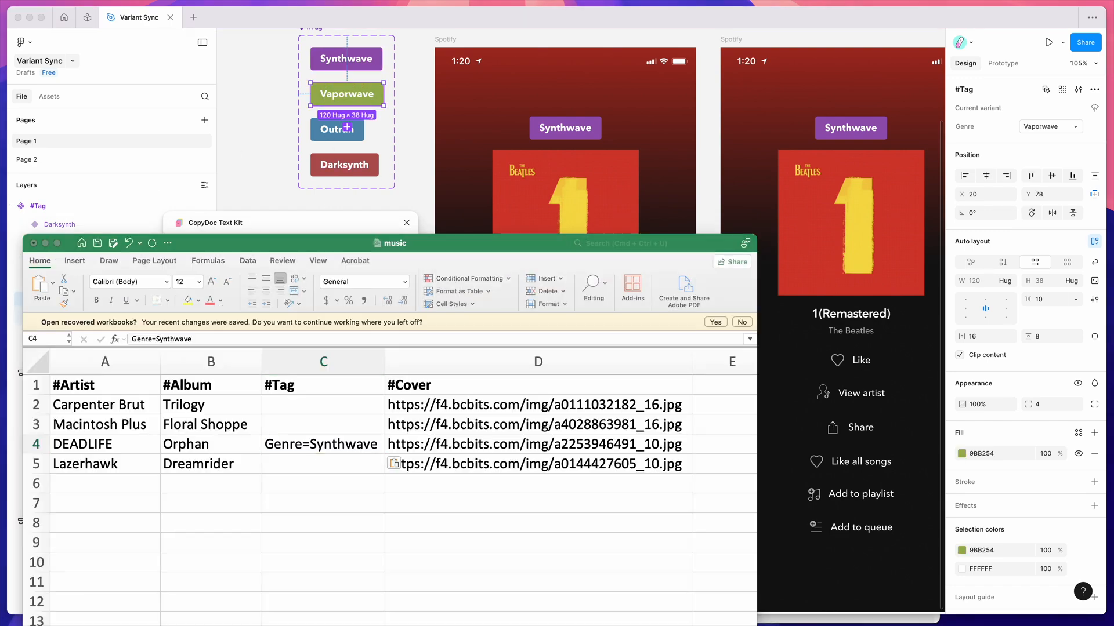
left_click(314, 418)
key("super+v")
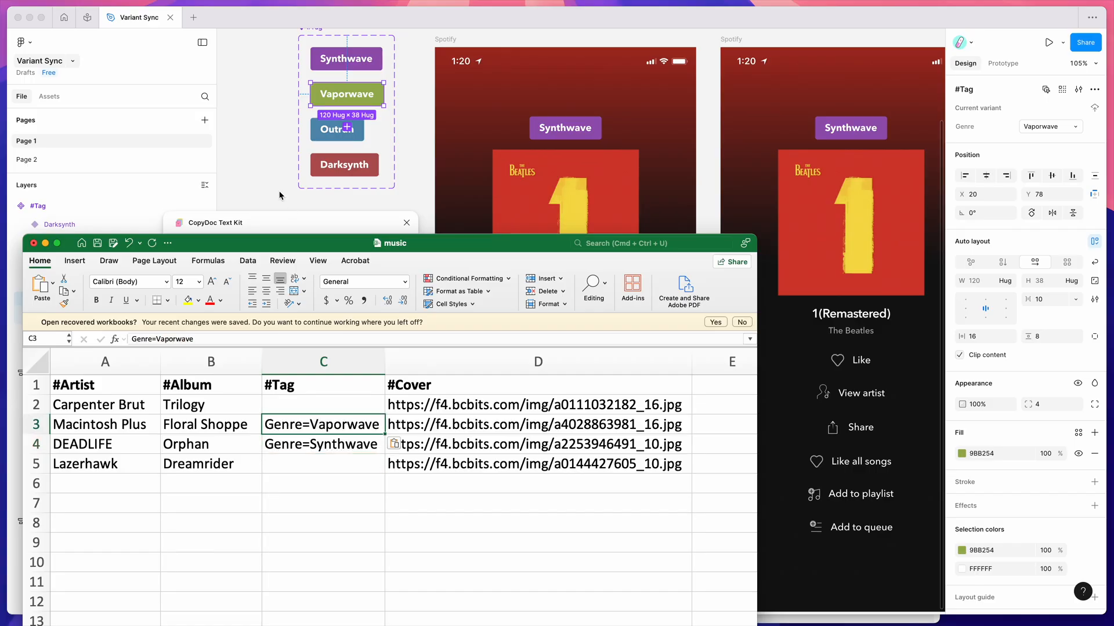
Switch to Figma and copy the Outrun variant's full layer name, Genre=Outrun, from the #Tag component set
key("super+Tab")
left_click(67, 261)
double_click(62, 262)
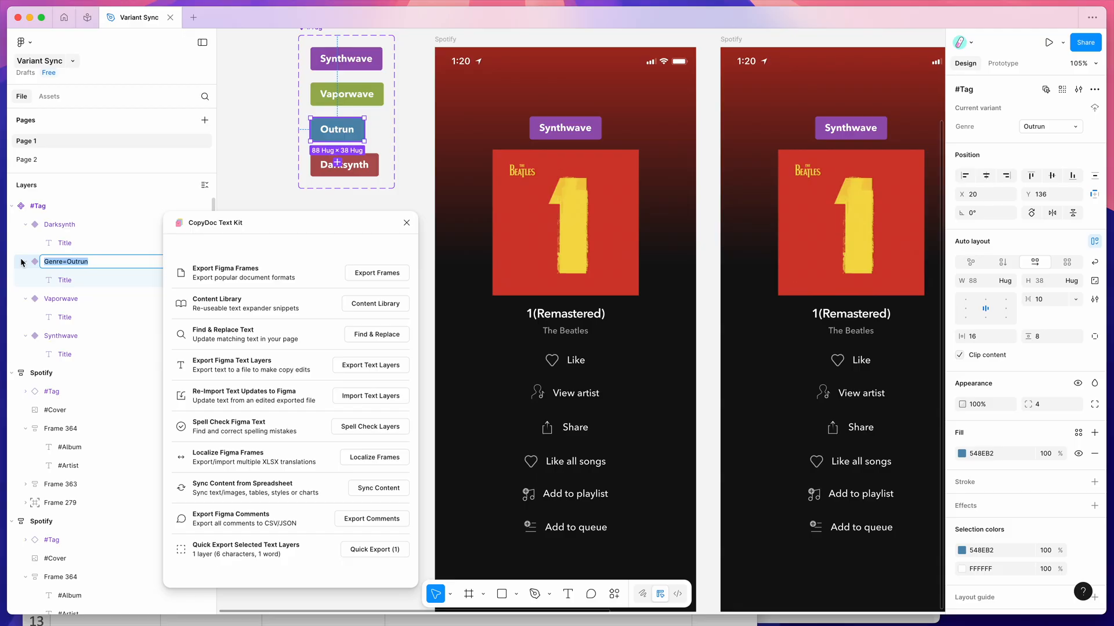
double_click(59, 263)
left_click(49, 263)
double_click(53, 264)
double_click(76, 262)
left_click(87, 263)
left_click_drag(112, 264, 36, 262)
key("super+c")
Switch to the Excel workbook and paste Genre=Outrun into cell C5, the #Tag entry for Lazerhawk
left_click(323, 621)
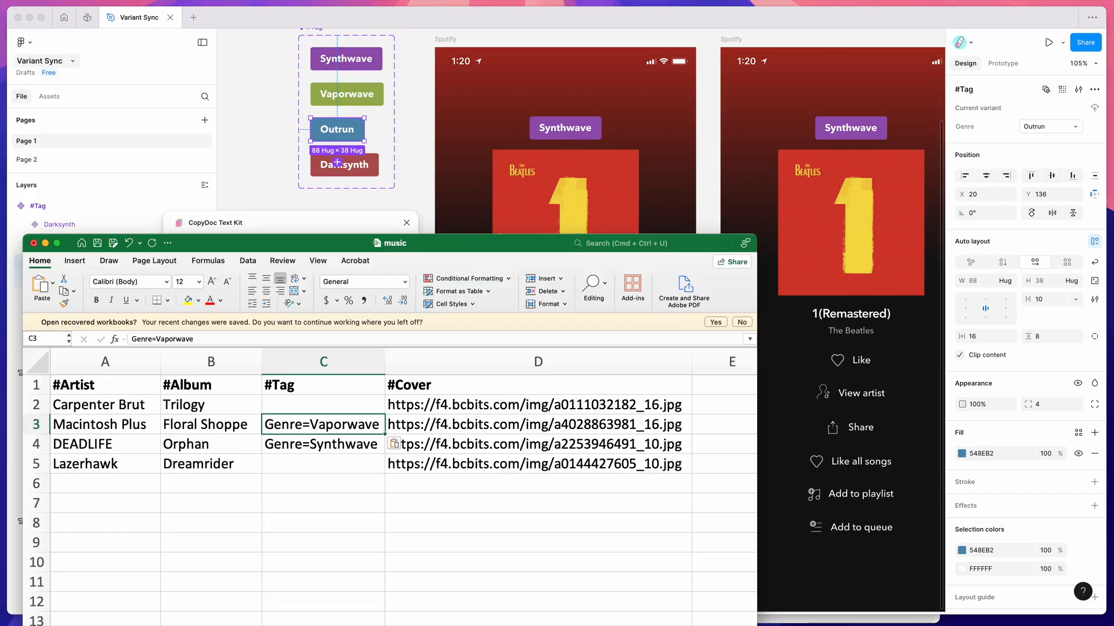
left_click(301, 465)
key("super+v")
key("super+z")
left_click(301, 407)
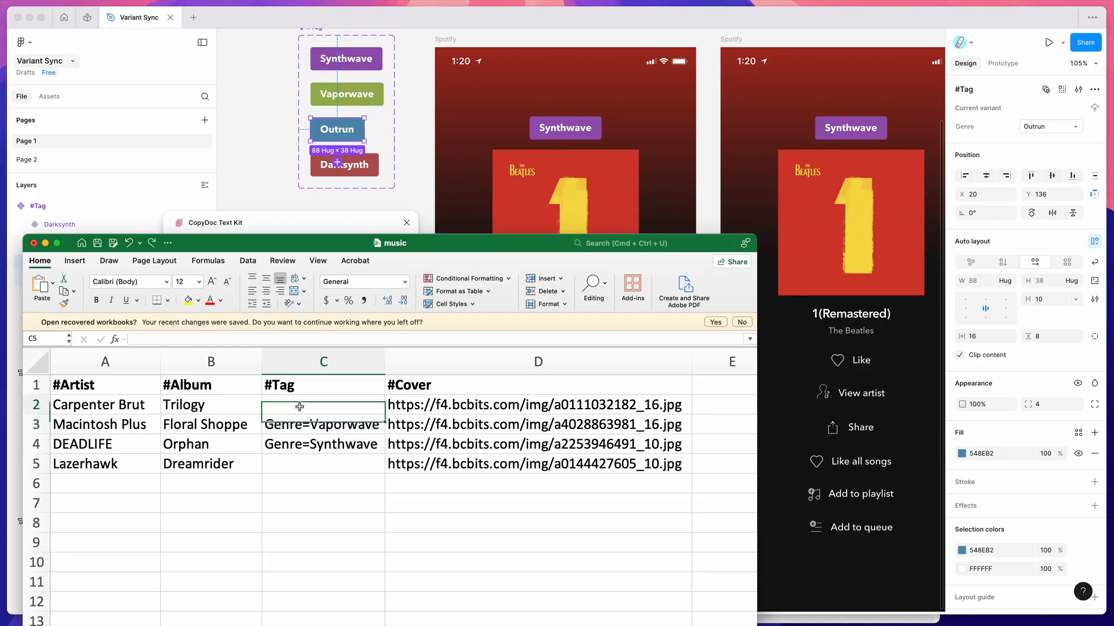
left_click(294, 462)
key("super+v")
Copy the Darksynth variant's full name from Figma and paste Genre=Darksynth into cell C2, Carpenter Brut's #Tag entry in Excel
left_click(292, 405)
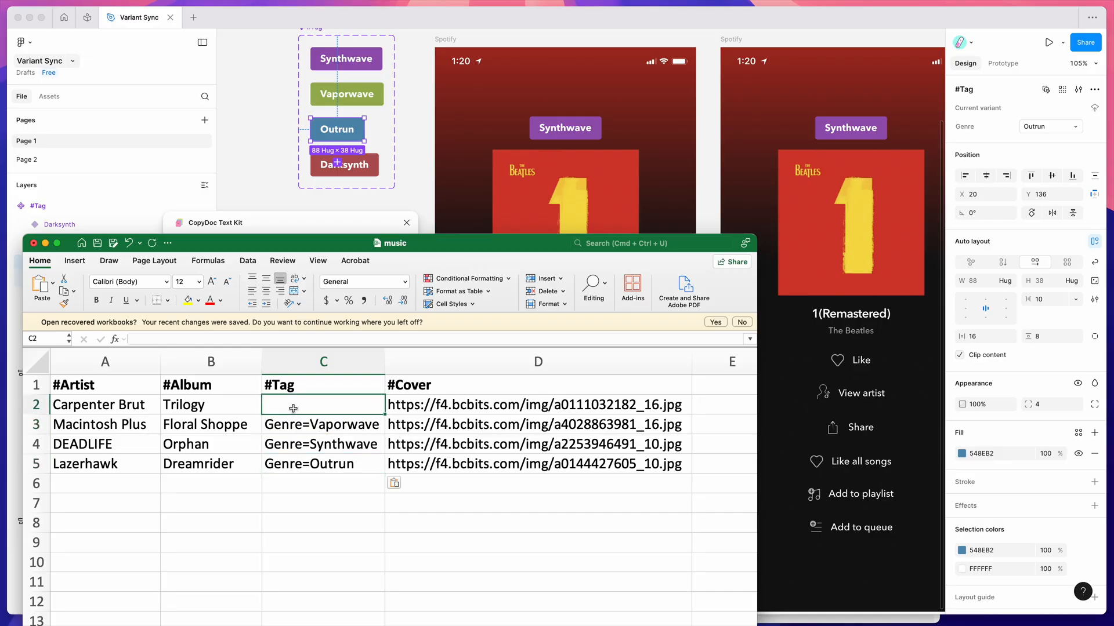
left_click(285, 175)
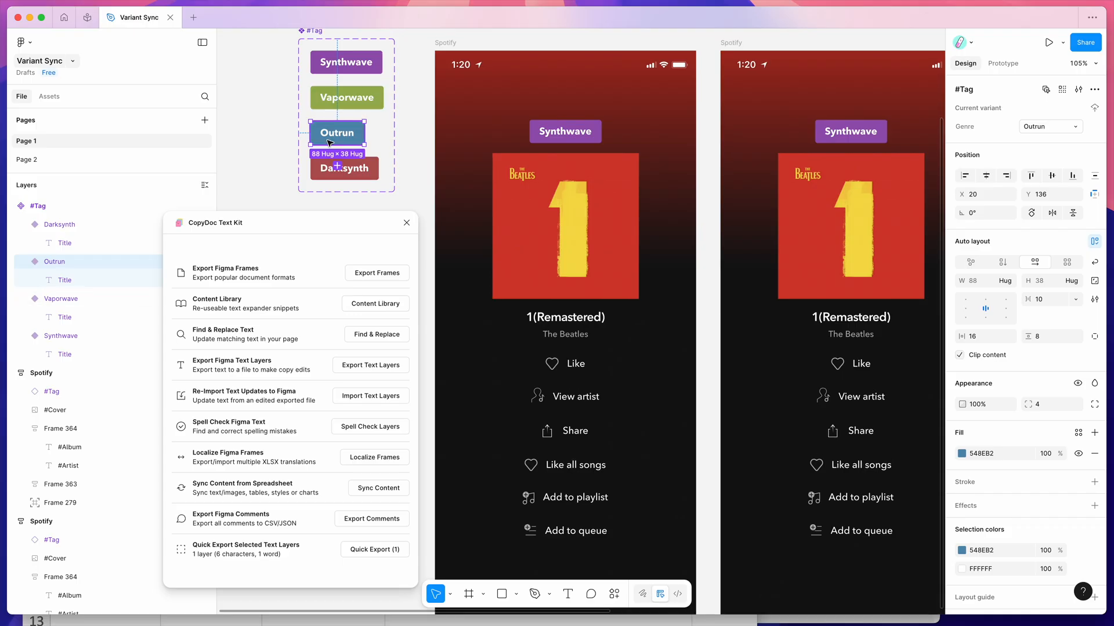
left_click(329, 169)
double_click(66, 228)
key("super+c")
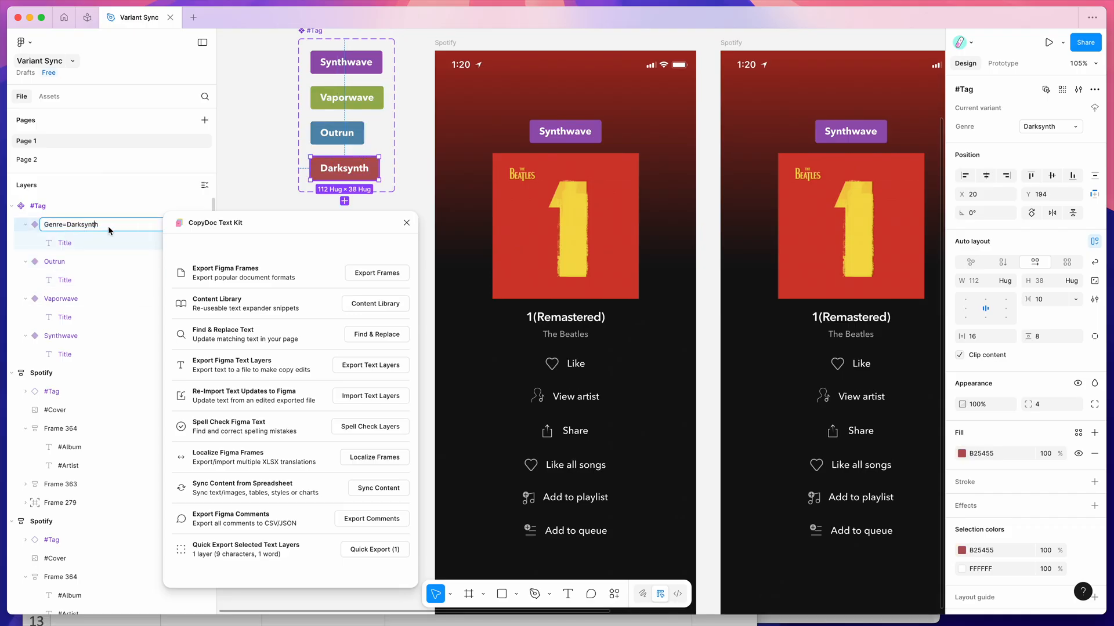
left_click(323, 623)
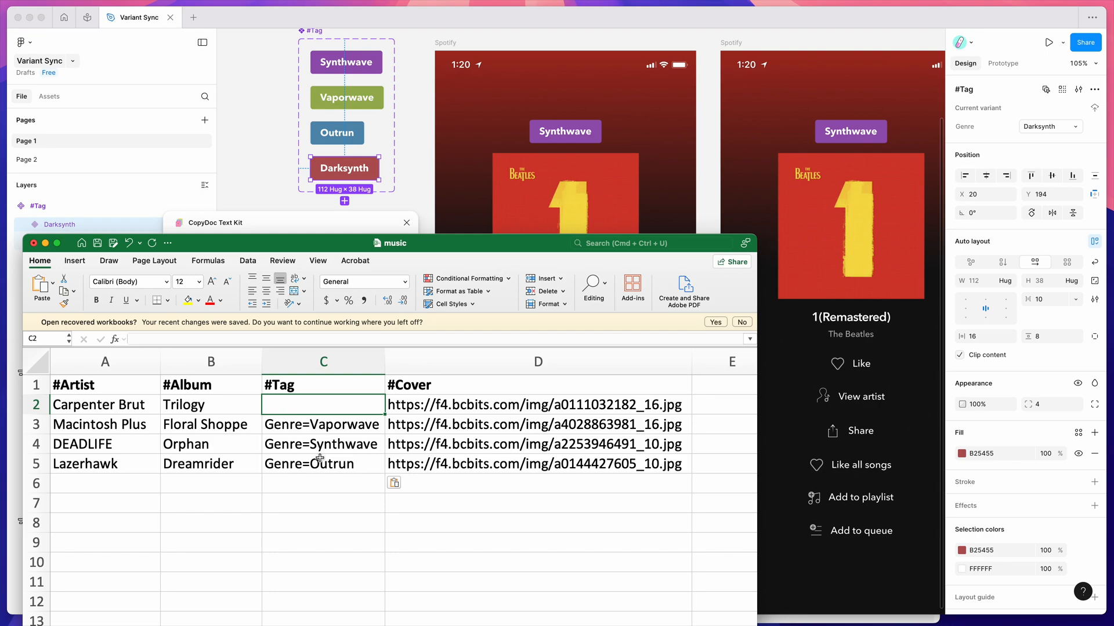
key("super+v")
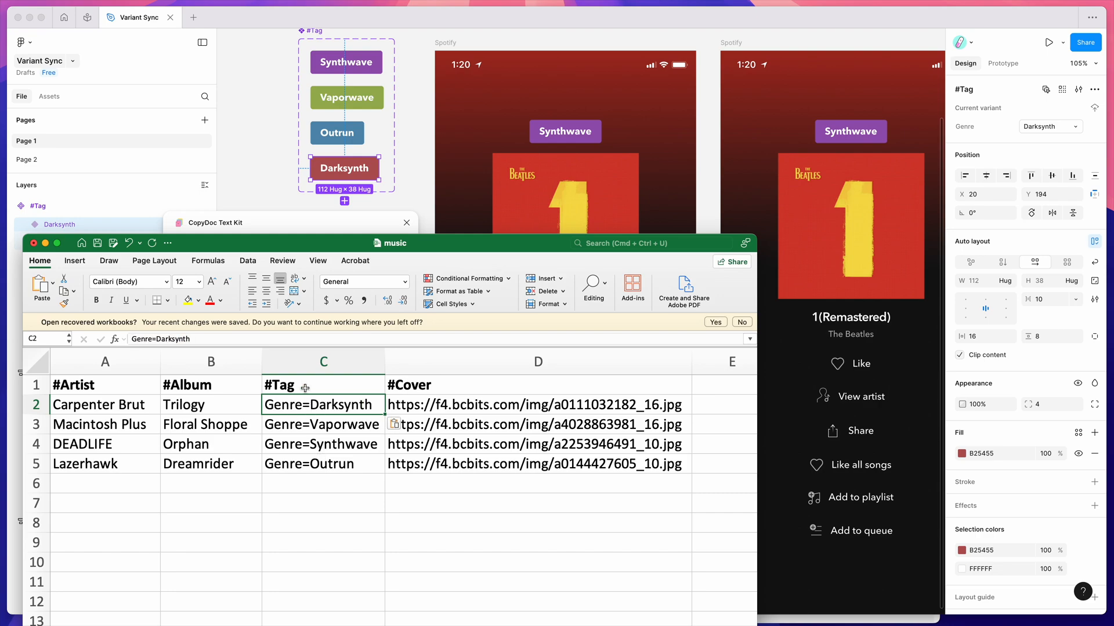
Compare the #Tag column header and entries in Excel with the #Tag instance's layer name in Figma's first Spotify frame
left_click_drag(305, 385, 304, 461)
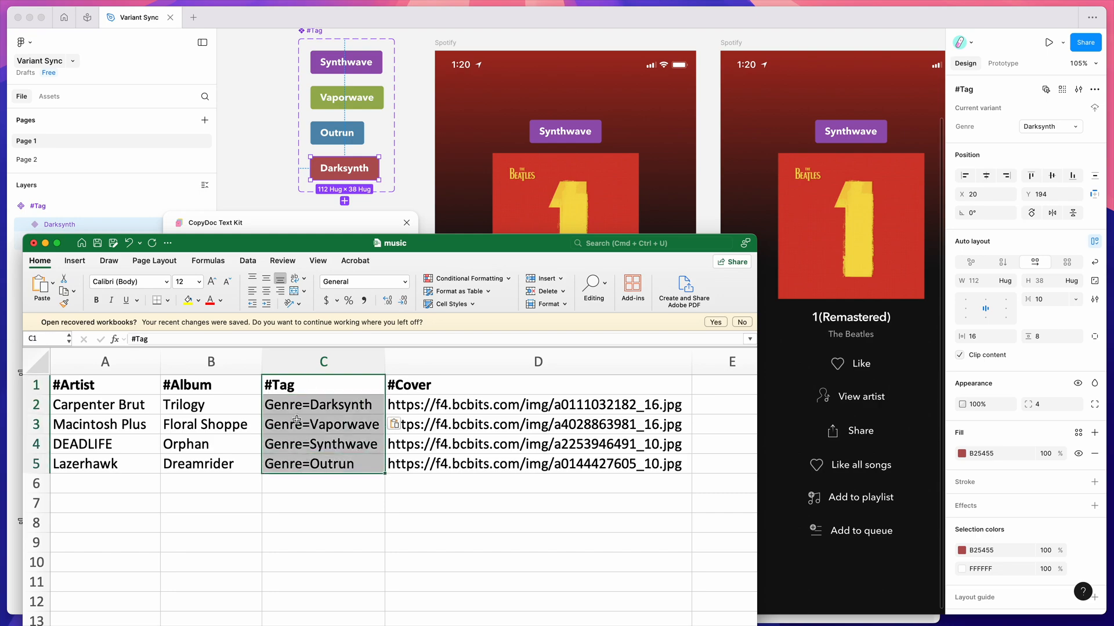
left_click(293, 385)
left_click(288, 152)
left_click(570, 140)
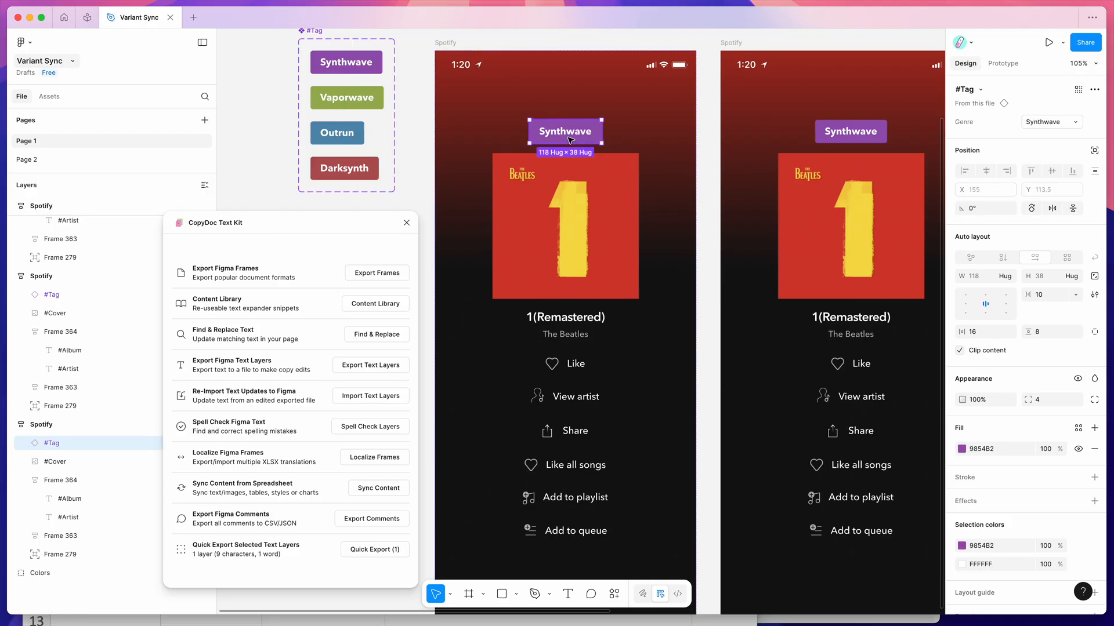
scroll(571, 141, "right", 1)
double_click(63, 445)
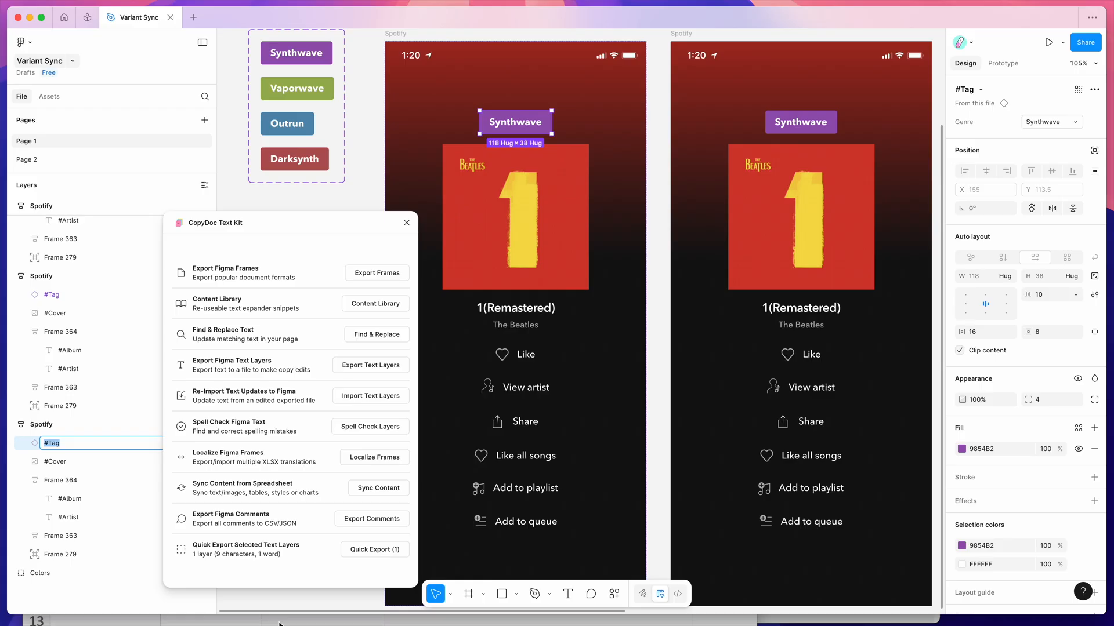
left_click(341, 622)
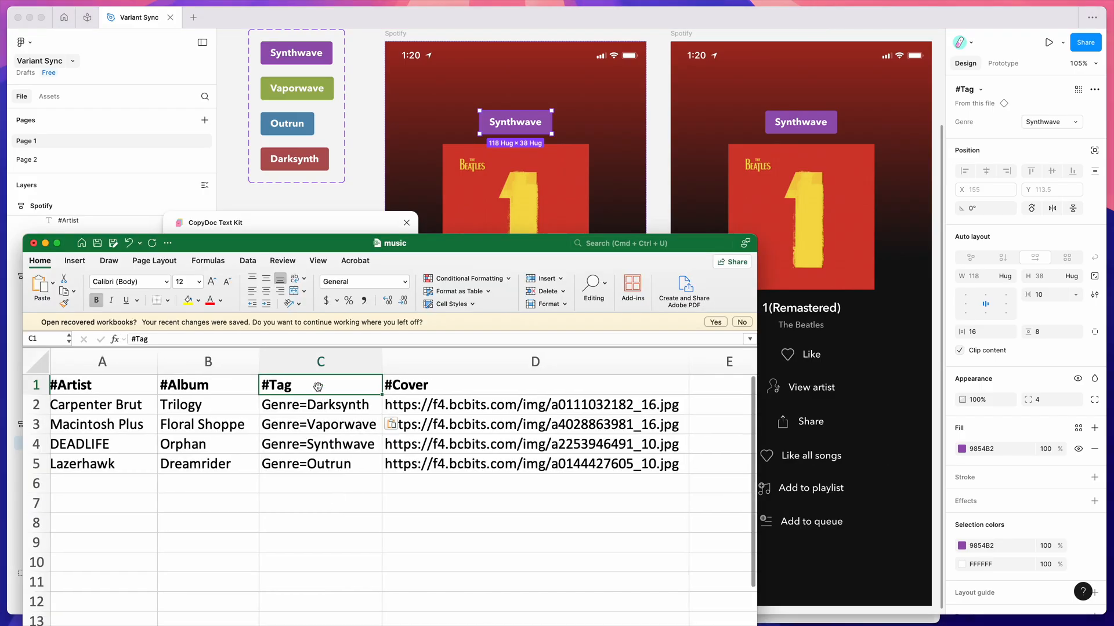
double_click(293, 387)
left_click_drag(310, 387, 266, 385)
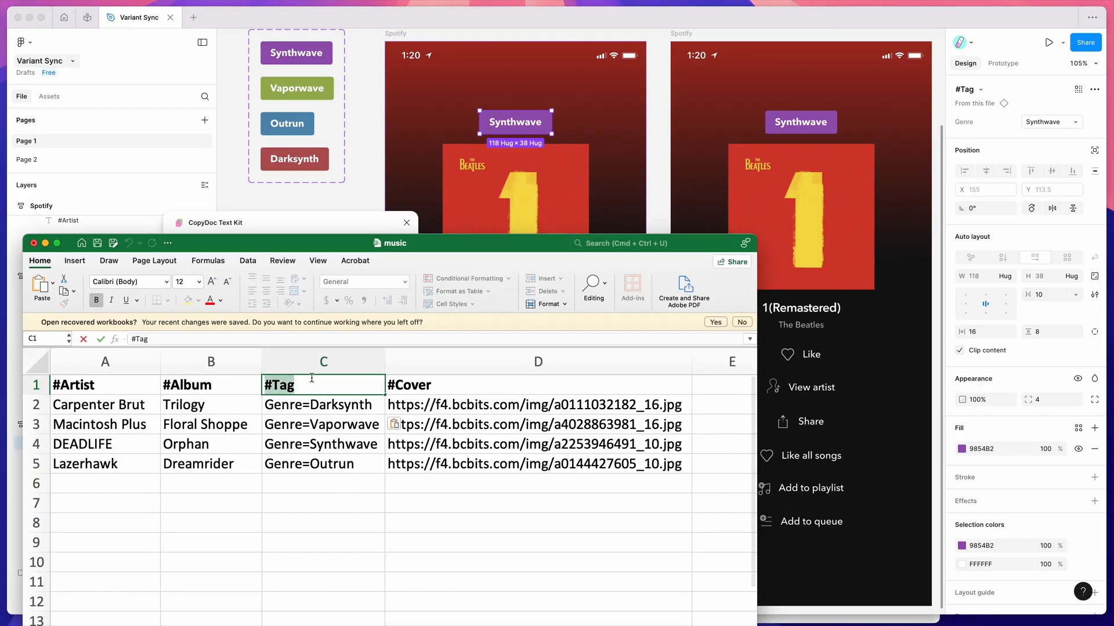
left_click(509, 127)
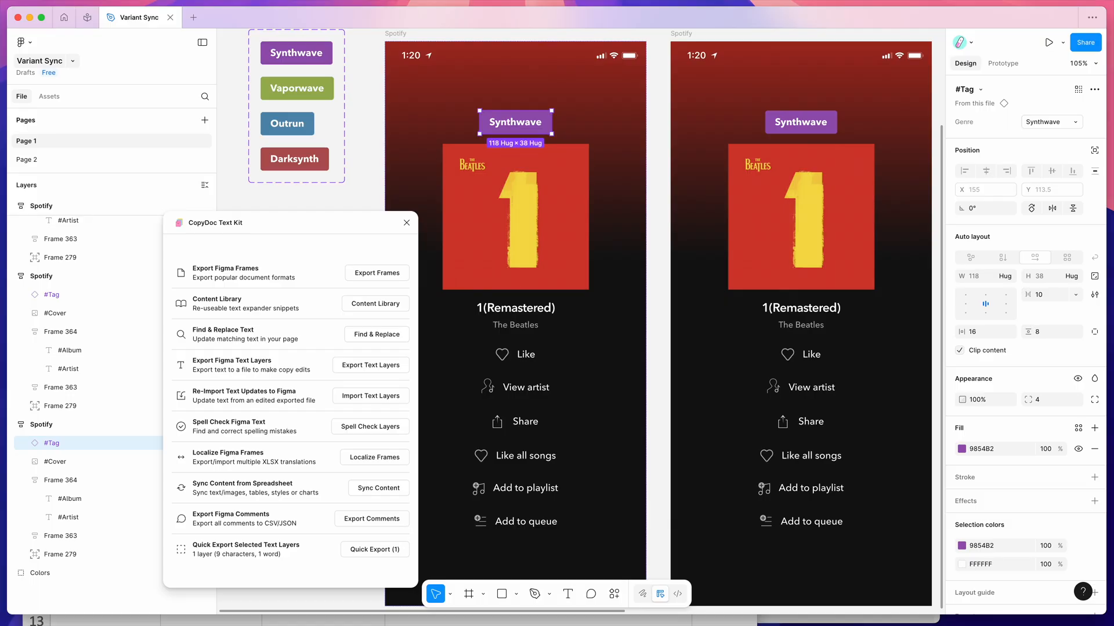
left_click(380, 621)
left_click(289, 385)
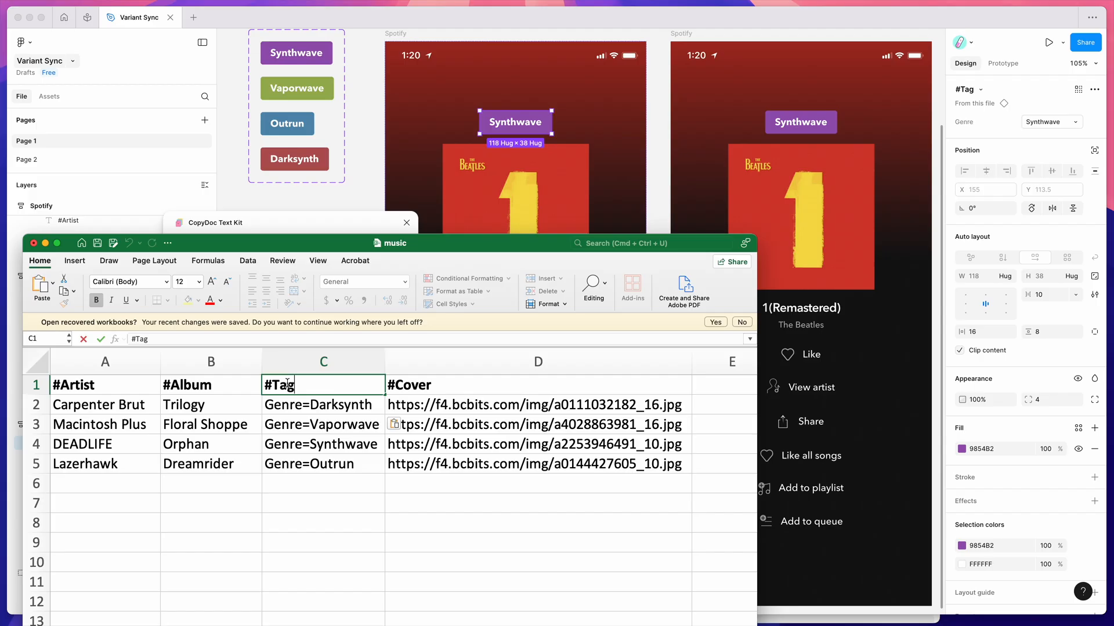
Return to Figma, open CopyDoc's Sync Content from Spreadsheet and load the music spreadsheet file
left_click(373, 228)
left_click_drag(343, 226, 348, 223)
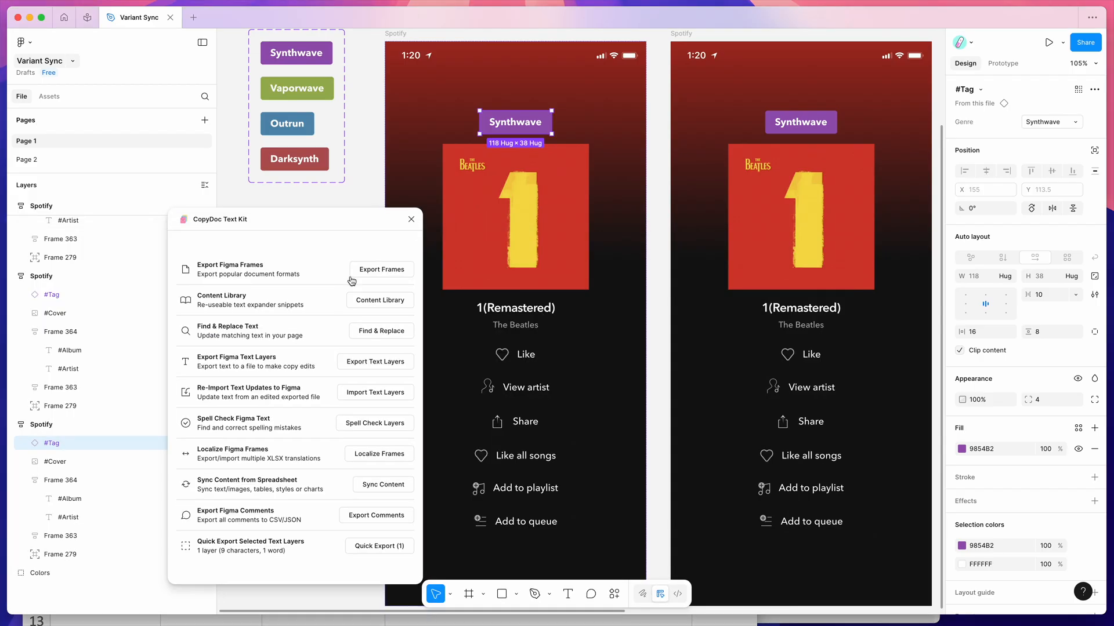
left_click(383, 486)
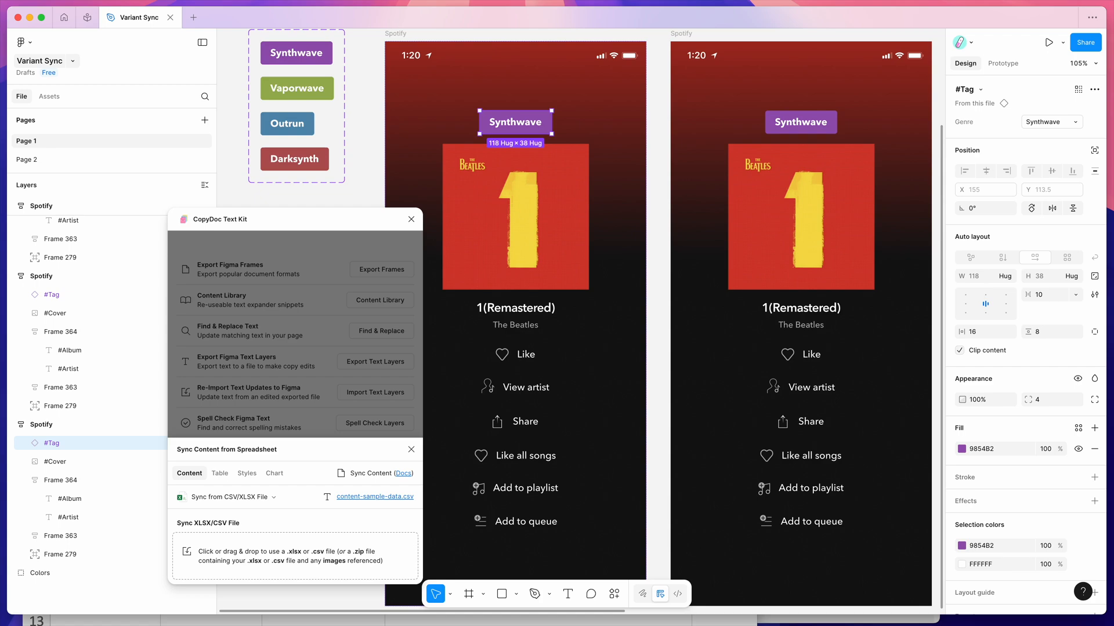
left_click_drag(1113, 441, 282, 551)
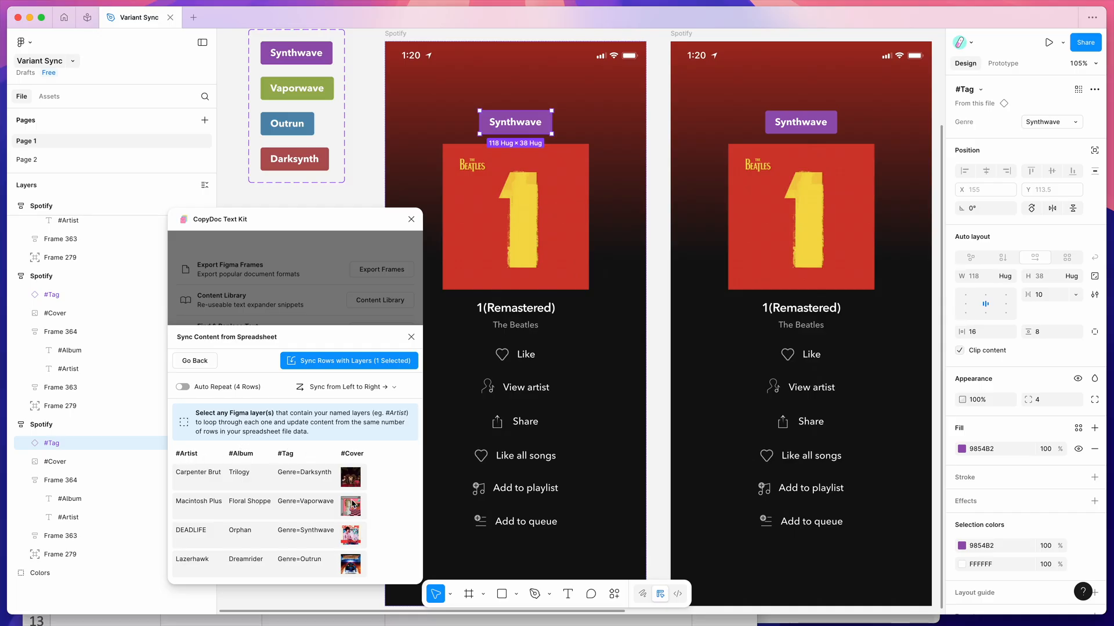
Select all four Spotify frames on the canvas as the target layers for the sync
scroll(611, 381, "down", 5)
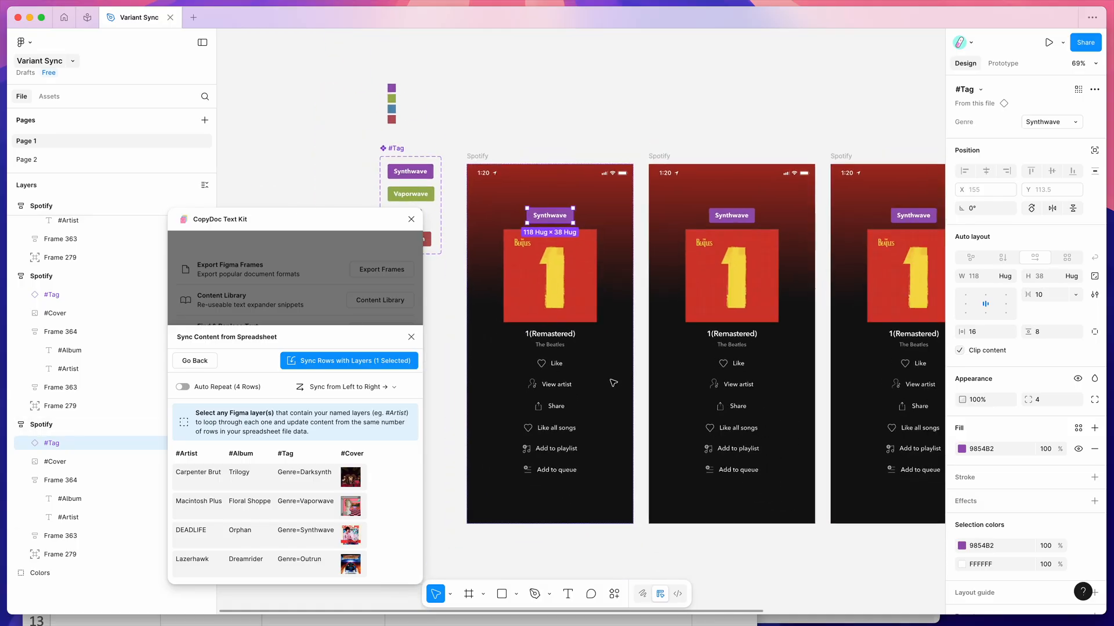
right_click(611, 182)
key("Escape")
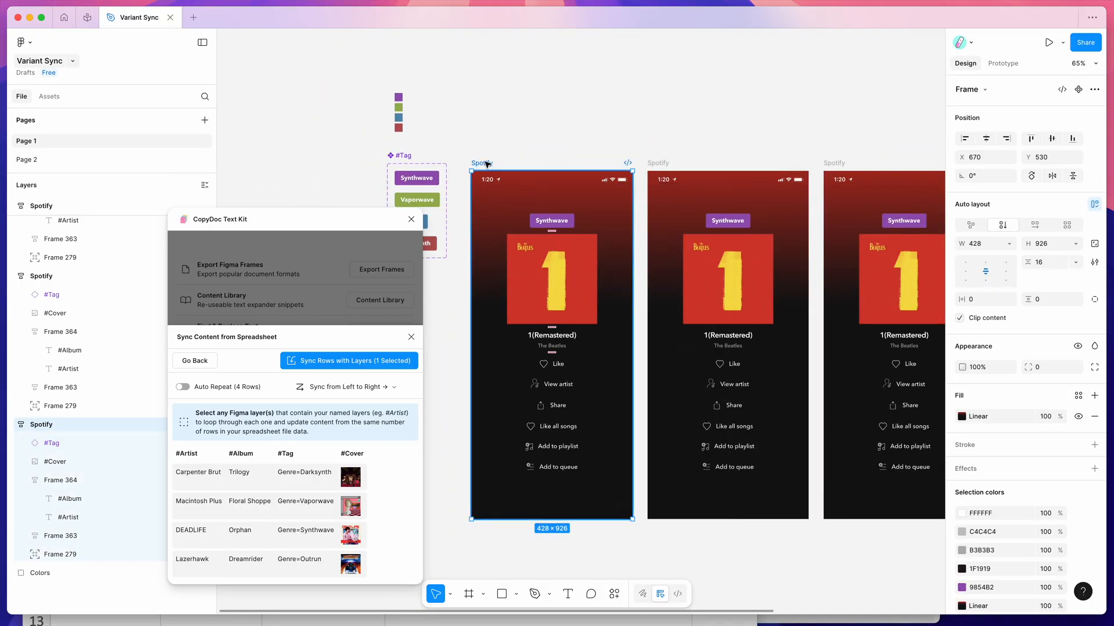
scroll(486, 163, "right", 1)
left_click(643, 165, "shift")
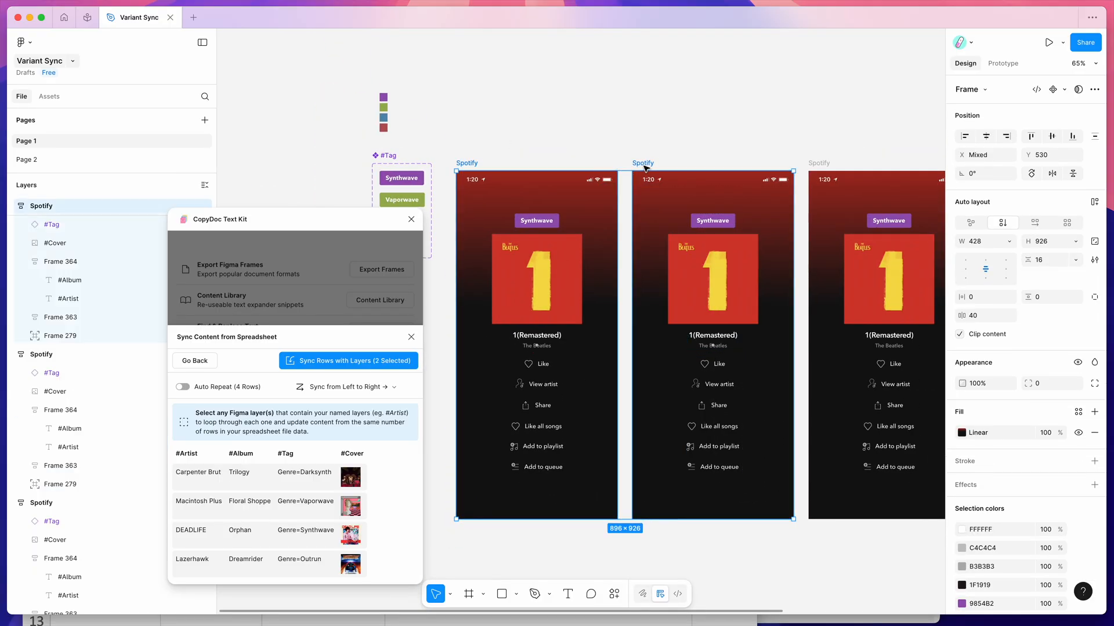
scroll(643, 165, "right", 3)
left_click(723, 156, "shift")
scroll(723, 156, "down", 5)
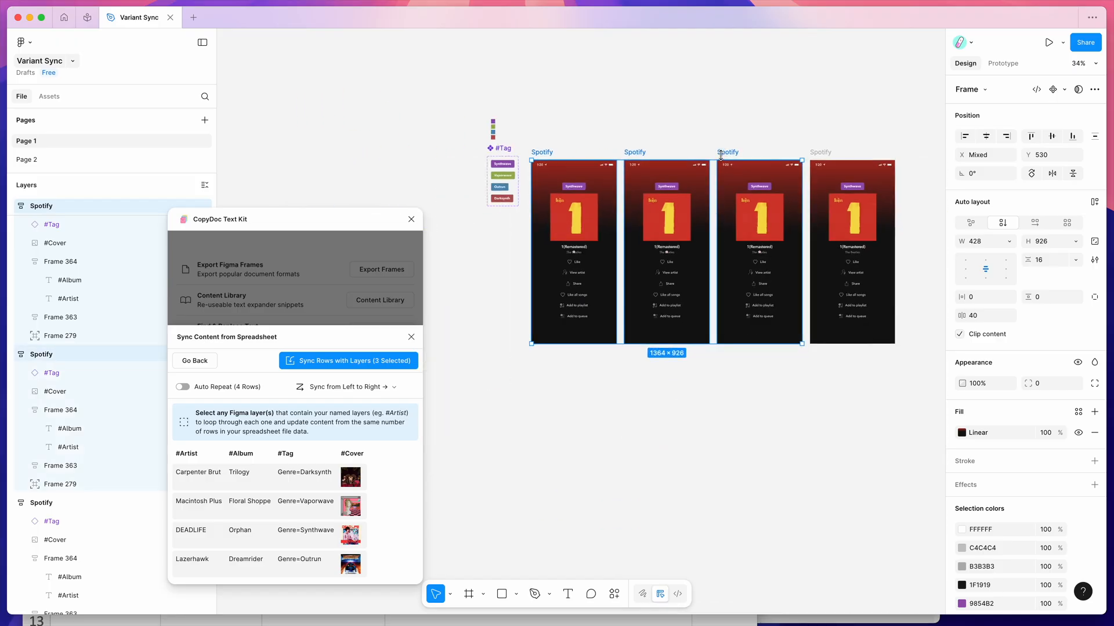
left_click(723, 143)
left_click_drag(936, 125, 525, 385)
scroll(526, 386, "up", 5)
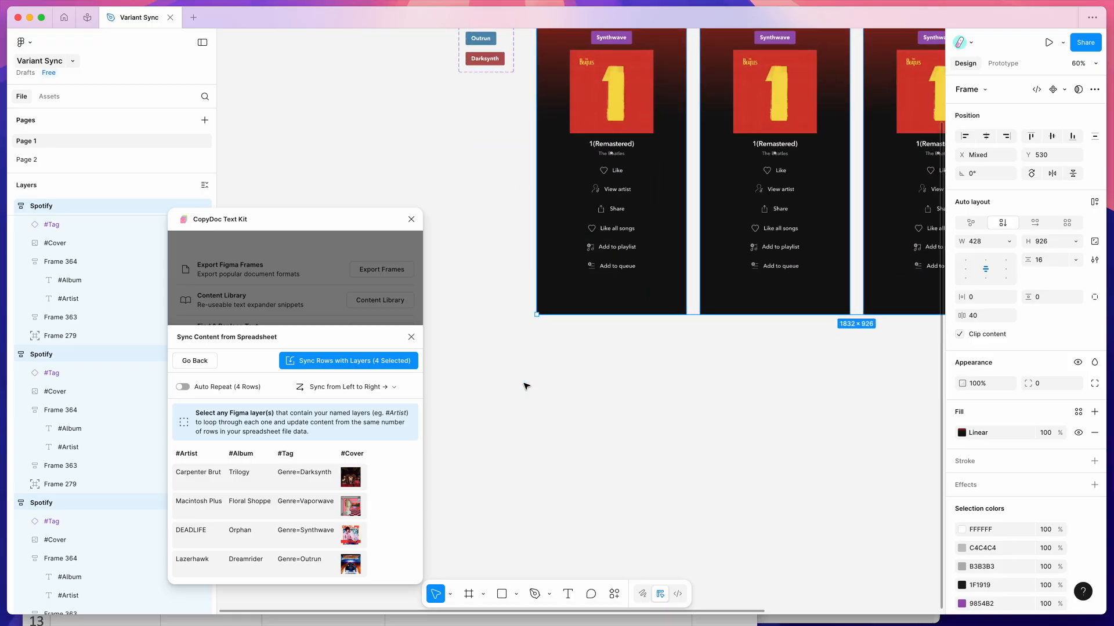
scroll(526, 386, "right", 1)
scroll(526, 386, "up", 1)
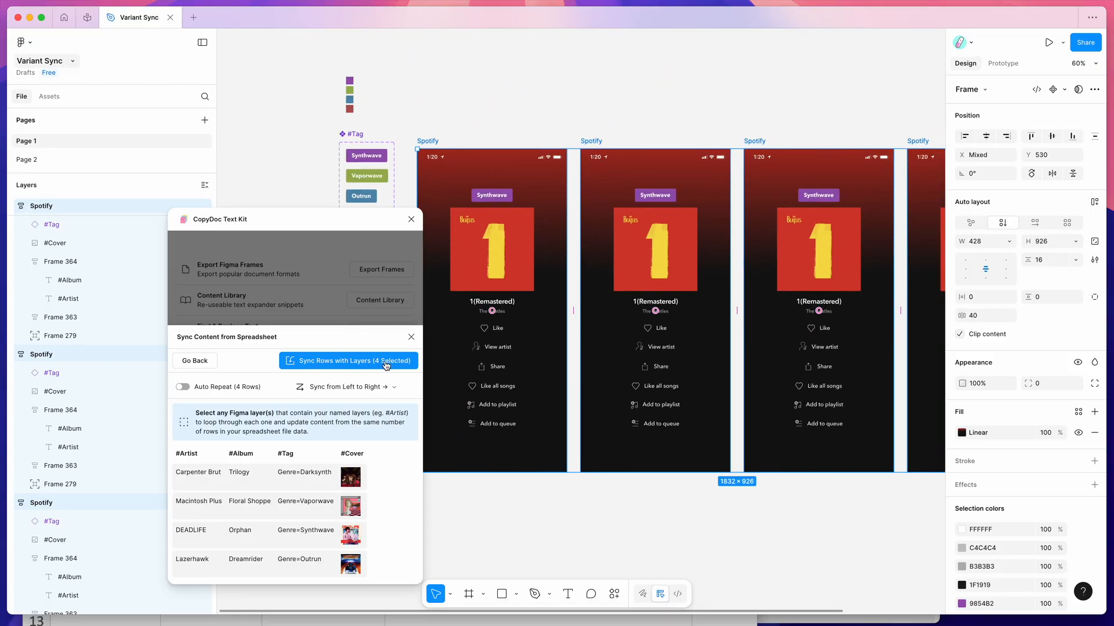
Sync the spreadsheet rows with the four selected frames, using the Sync from Left to Right order
left_click(362, 388)
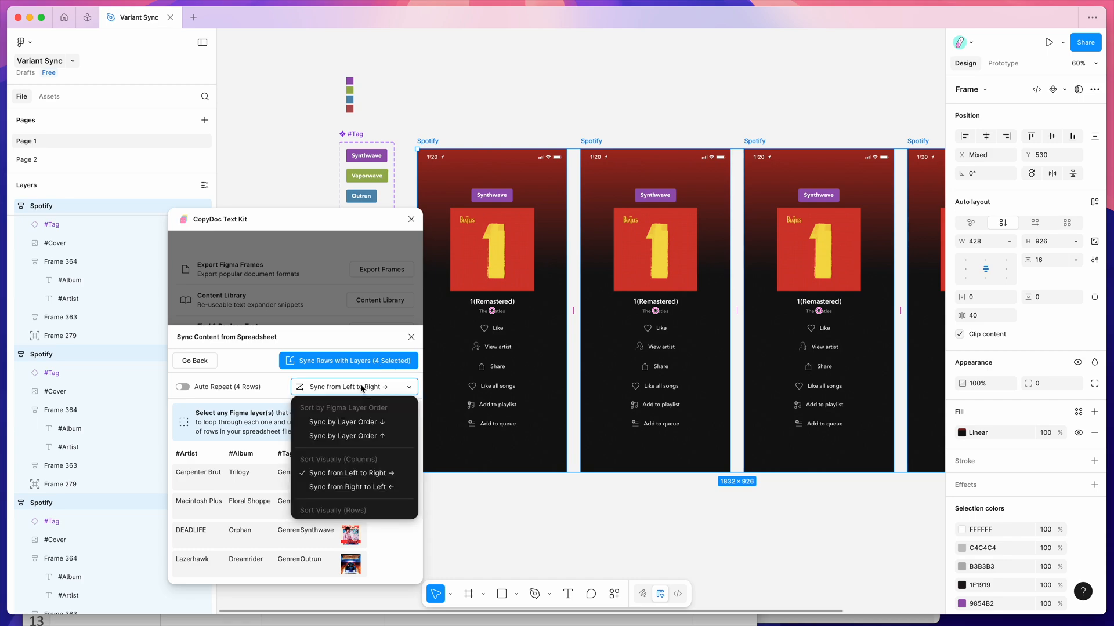
left_click(337, 475)
scroll(546, 409, "down", 4)
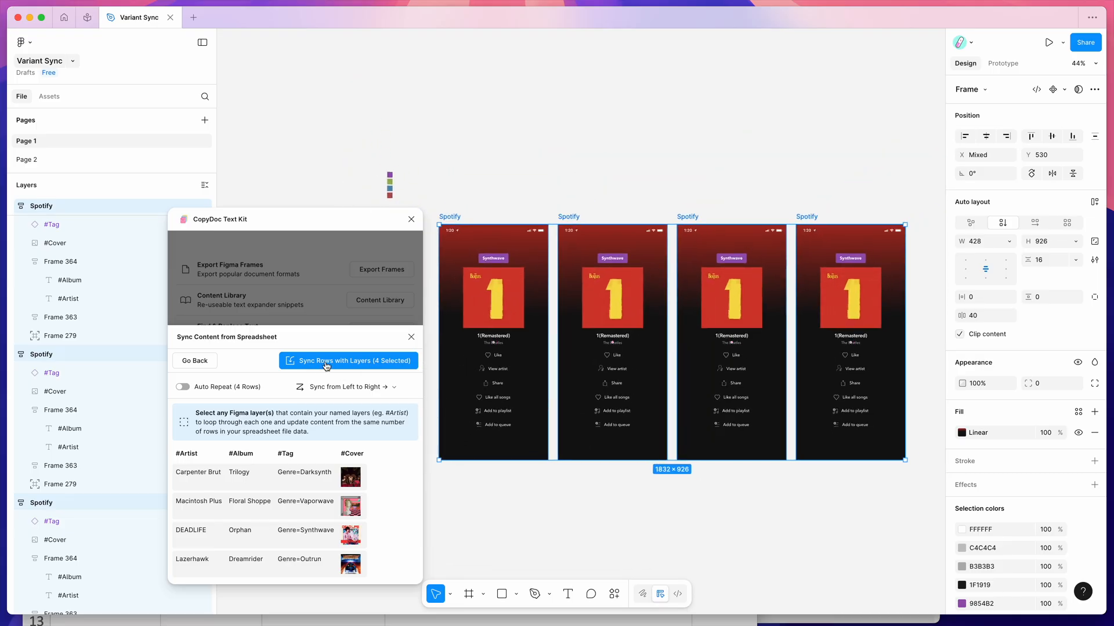
left_click(344, 364)
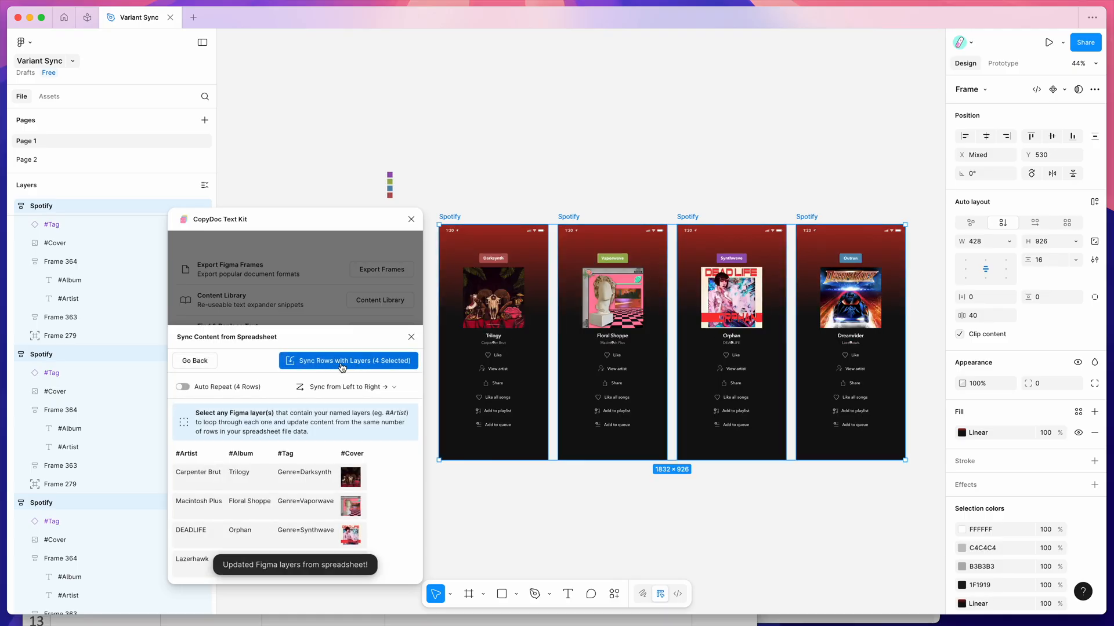
Check the synced frames' #Tag instances and their Genre variants against the spreadsheet's #Tag entries
scroll(615, 292, "left", 1)
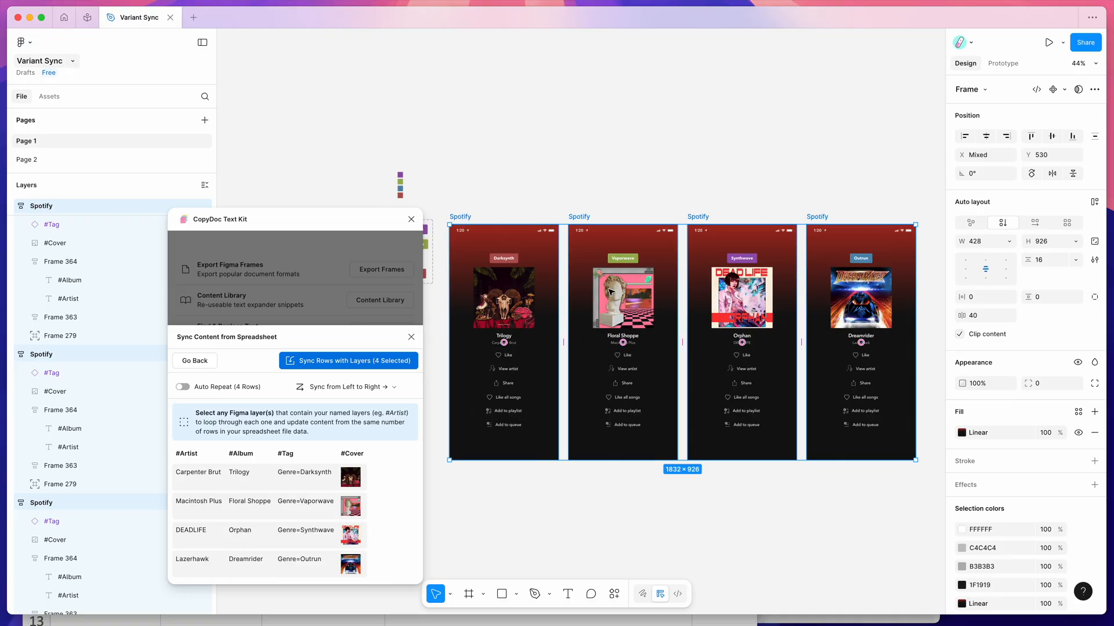
scroll(561, 293, "up", 6)
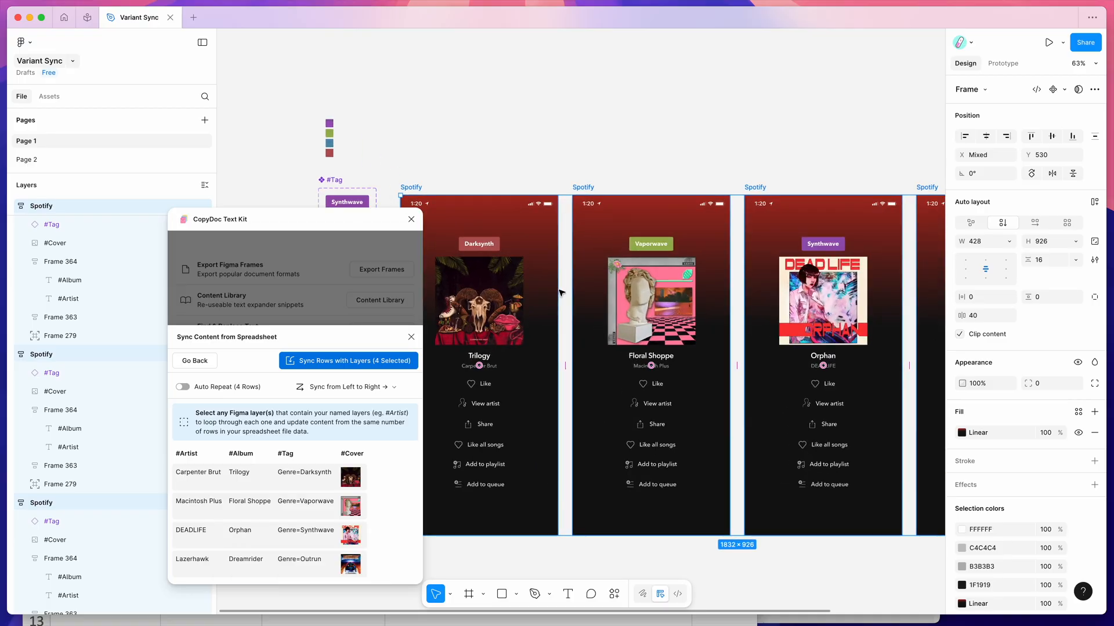
scroll(562, 293, "right", 2)
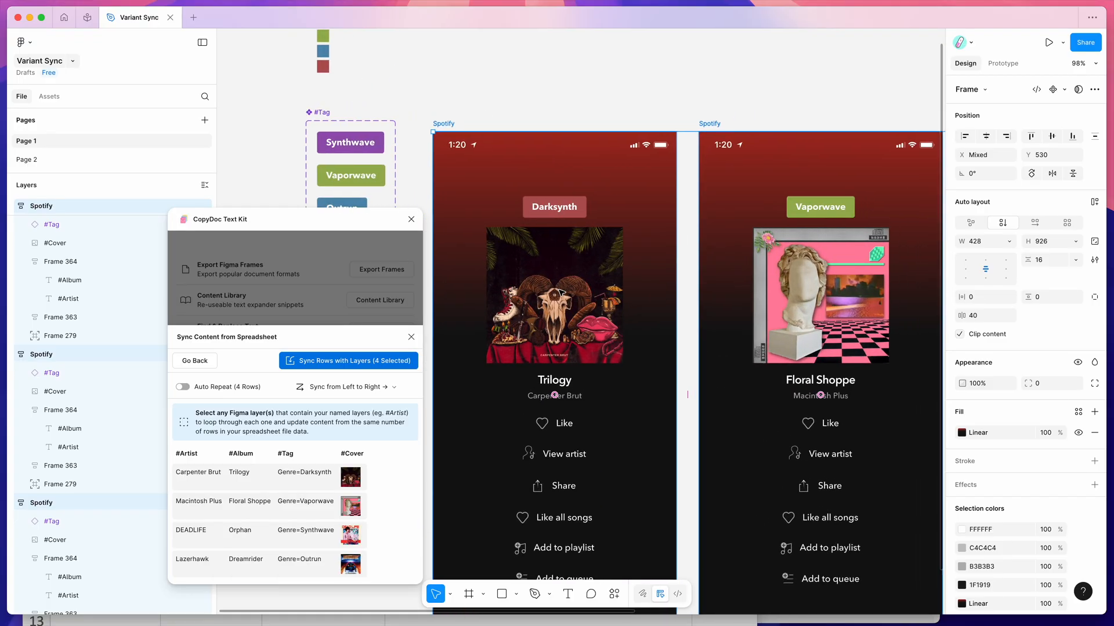
left_click(556, 208)
scroll(696, 209, "right", 1)
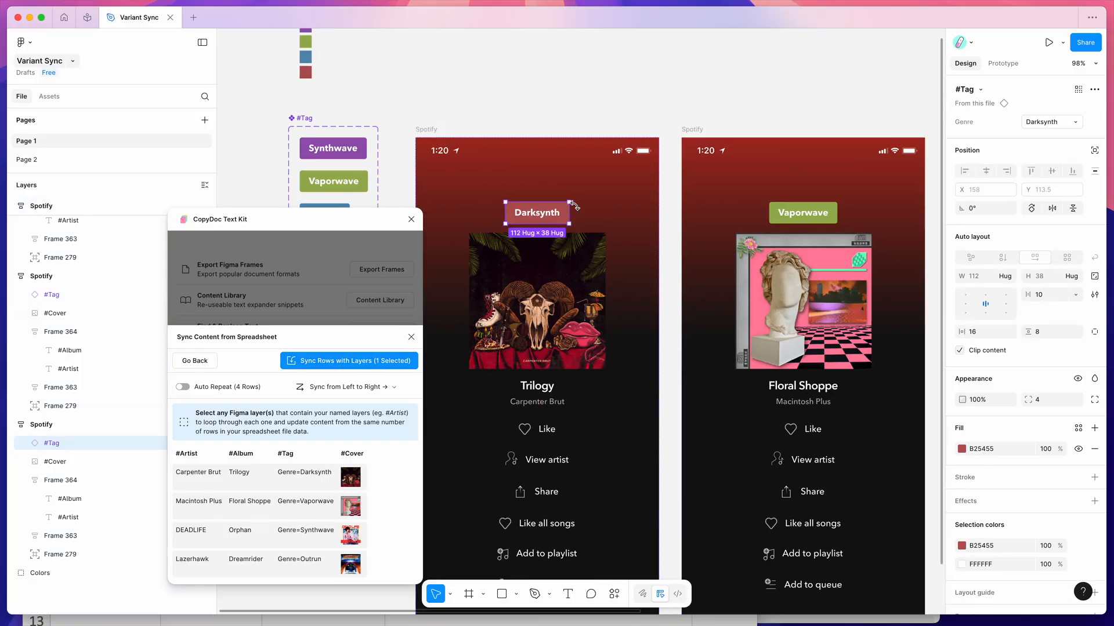
left_click(809, 211)
scroll(809, 211, "right", 4)
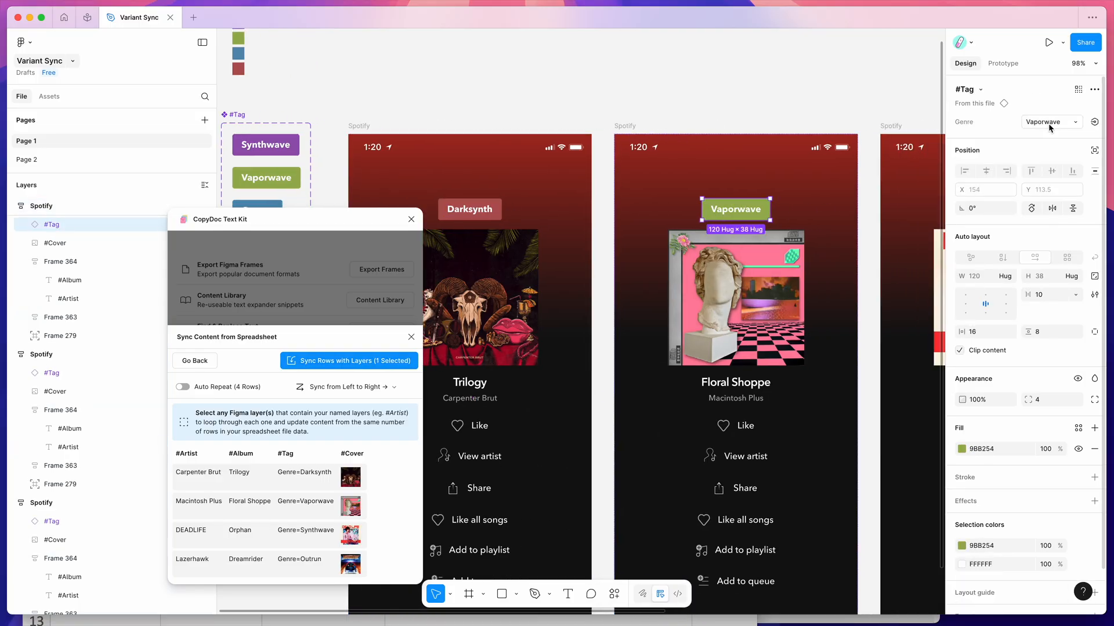
scroll(696, 348, "right", 5)
left_click(860, 221)
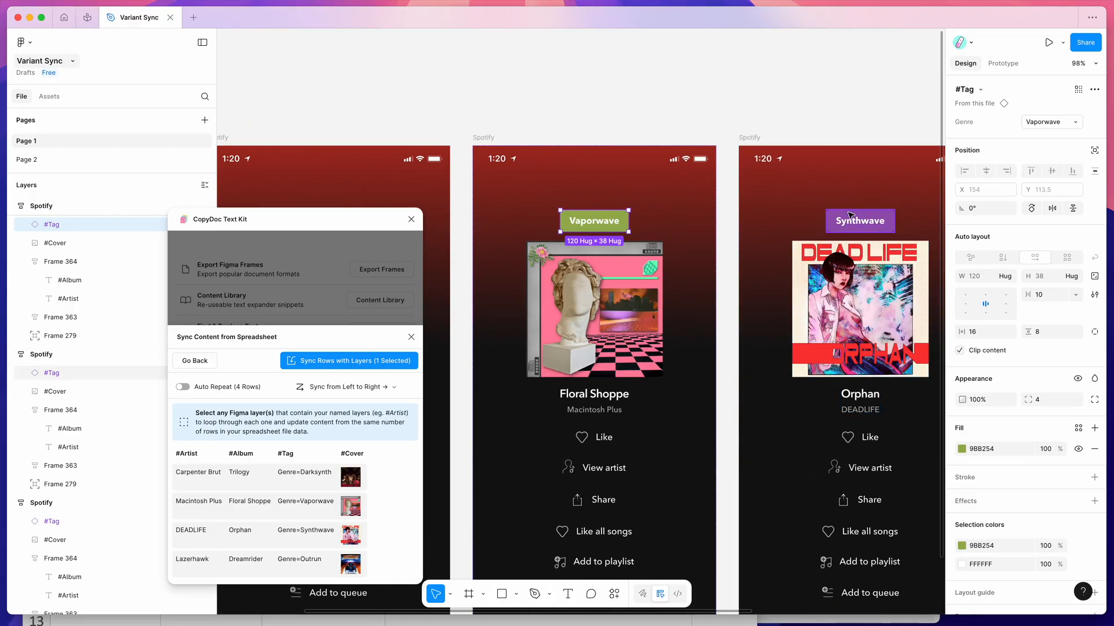
key("super+Tab")
left_click(312, 404)
left_click(330, 219)
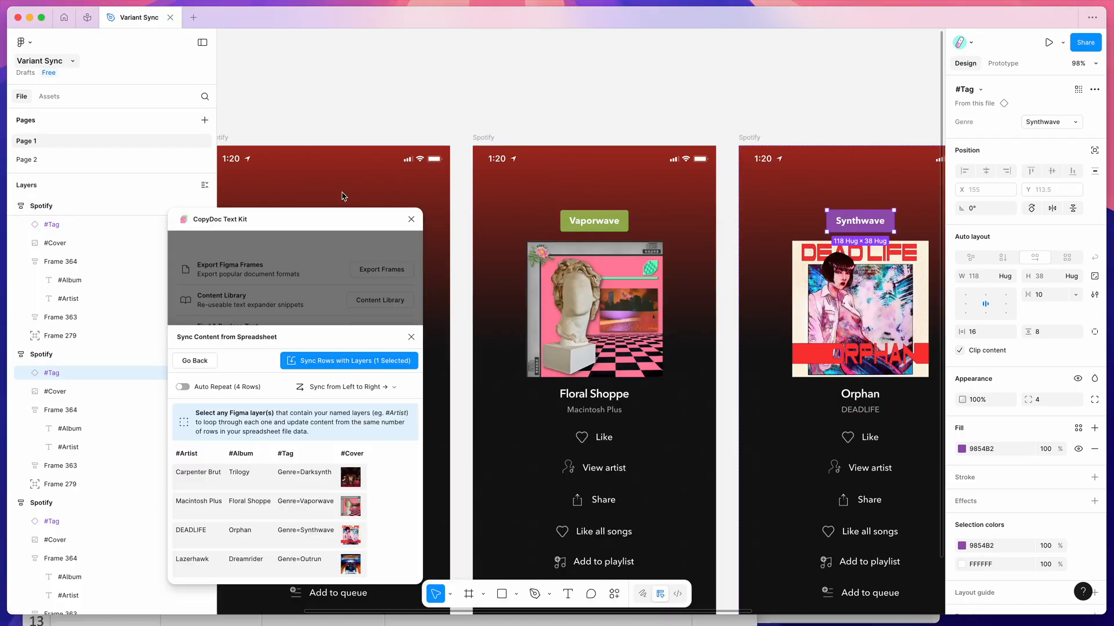
scroll(367, 145, "down", 3)
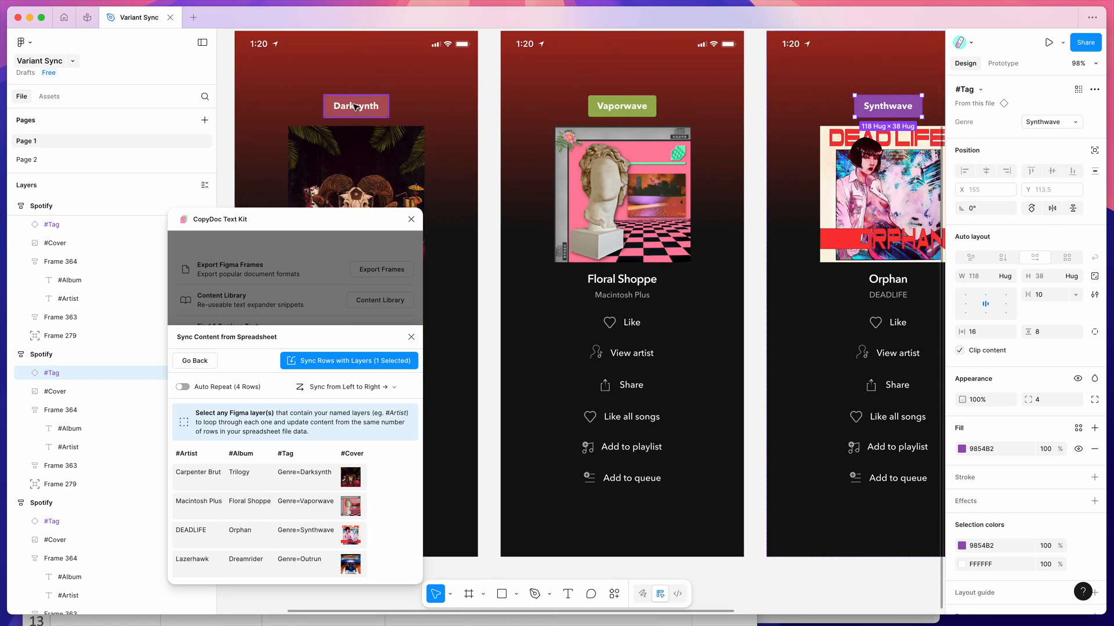
Switch to the music workbook in Excel and review the Genre entries in cells C2 to C5 of the #Tag column
scroll(355, 106, "right", 5)
scroll(736, 214, "right", 6)
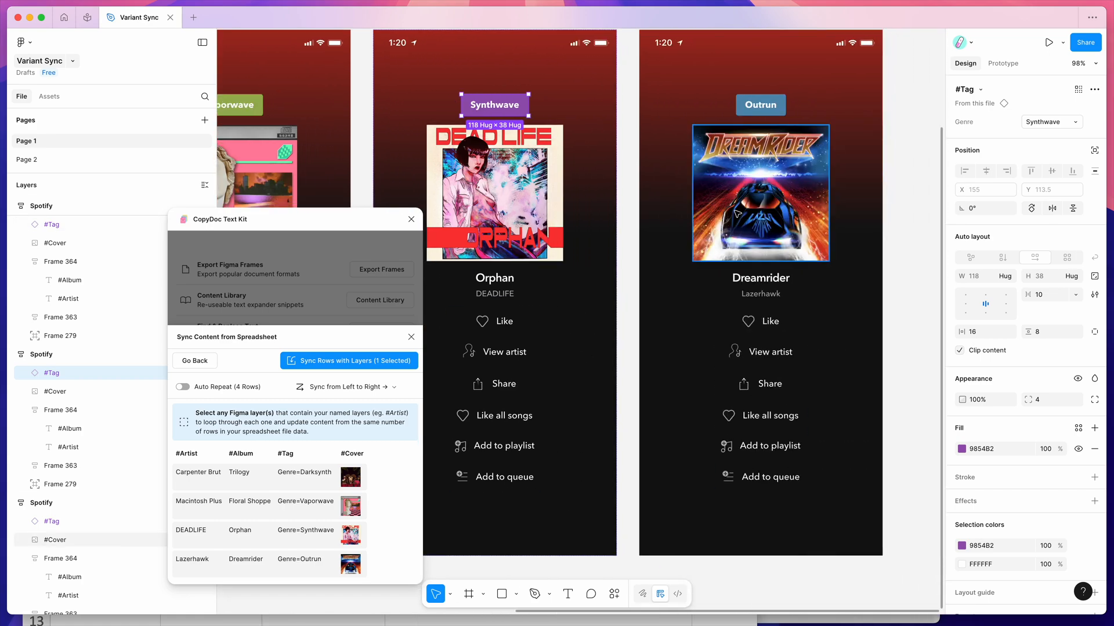
key("super+Tab")
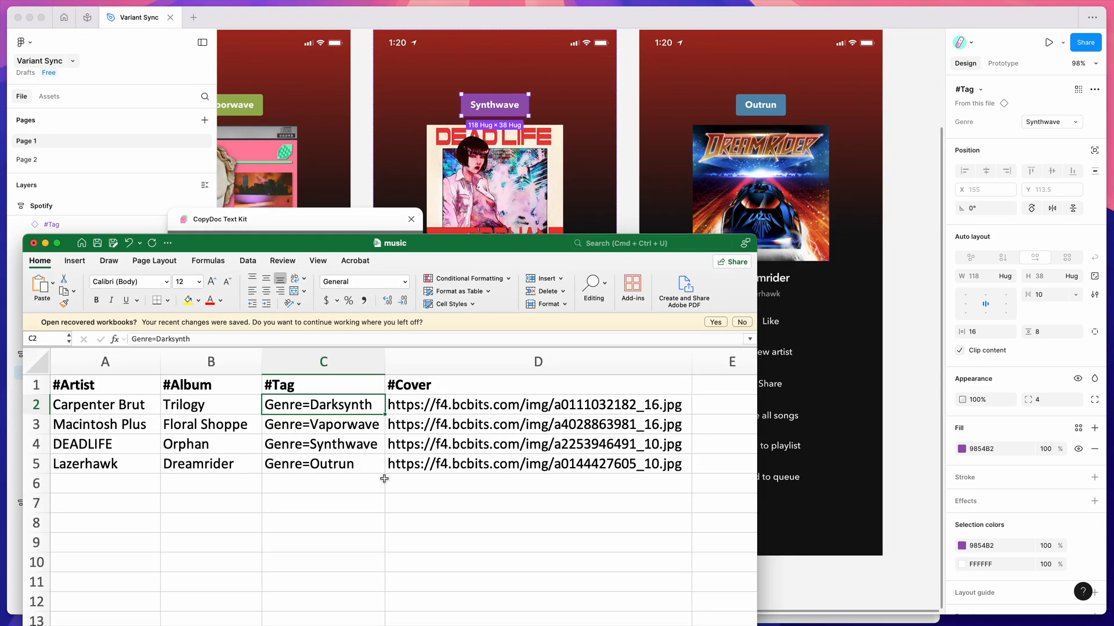
left_click(334, 419)
left_click(333, 445)
left_click(332, 404)
left_click(331, 424)
left_click(331, 440)
left_click(332, 462)
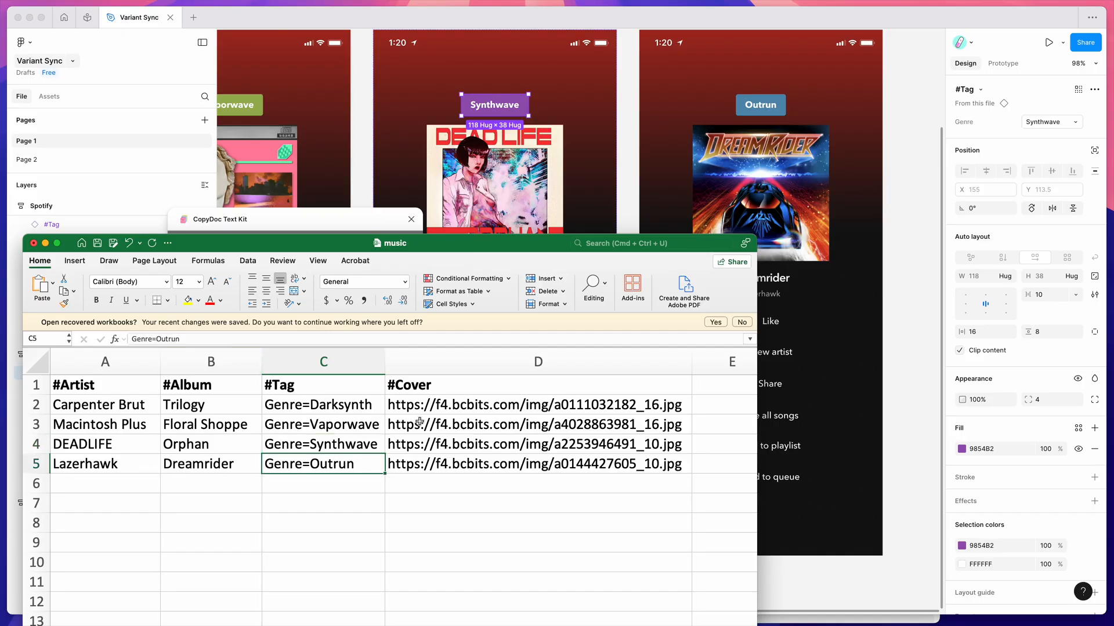
scroll(431, 391, "down", 1)
scroll(428, 394, "up", 1)
left_click_drag(341, 408, 341, 463)
left_click(341, 462)
left_click_drag(341, 409, 342, 463)
Return to Figma and inspect the Genre variant of each frame's #Tag instance, from the Dreamrider frame back to the Trilogy frame
left_click(759, 159)
scroll(771, 136, "up", 3)
left_click(765, 93)
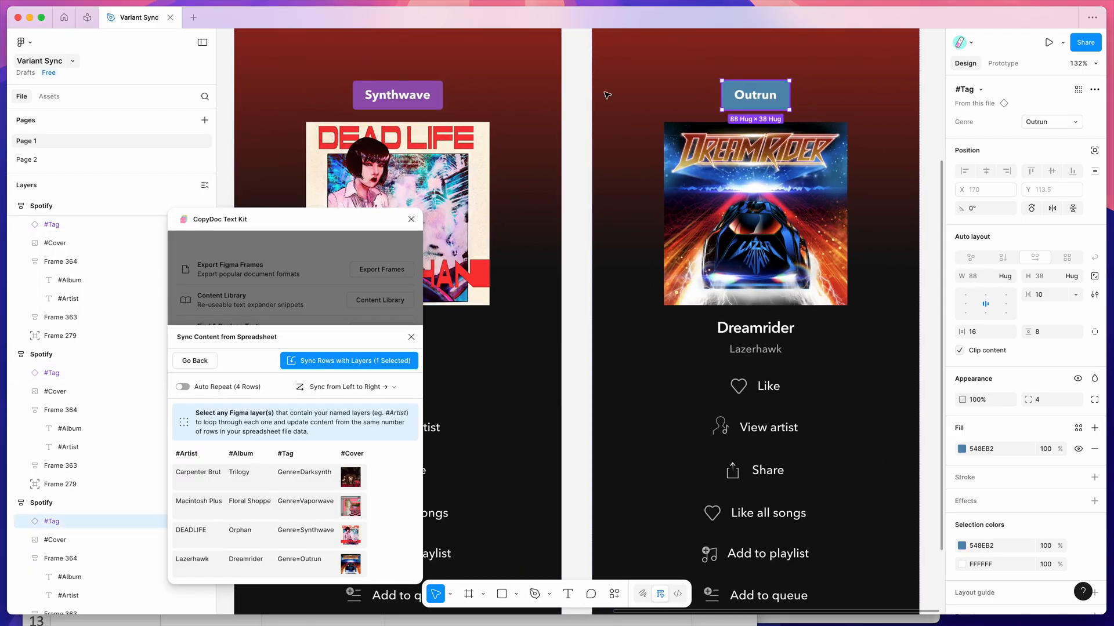
scroll(607, 95, "left", 3)
left_click(490, 94)
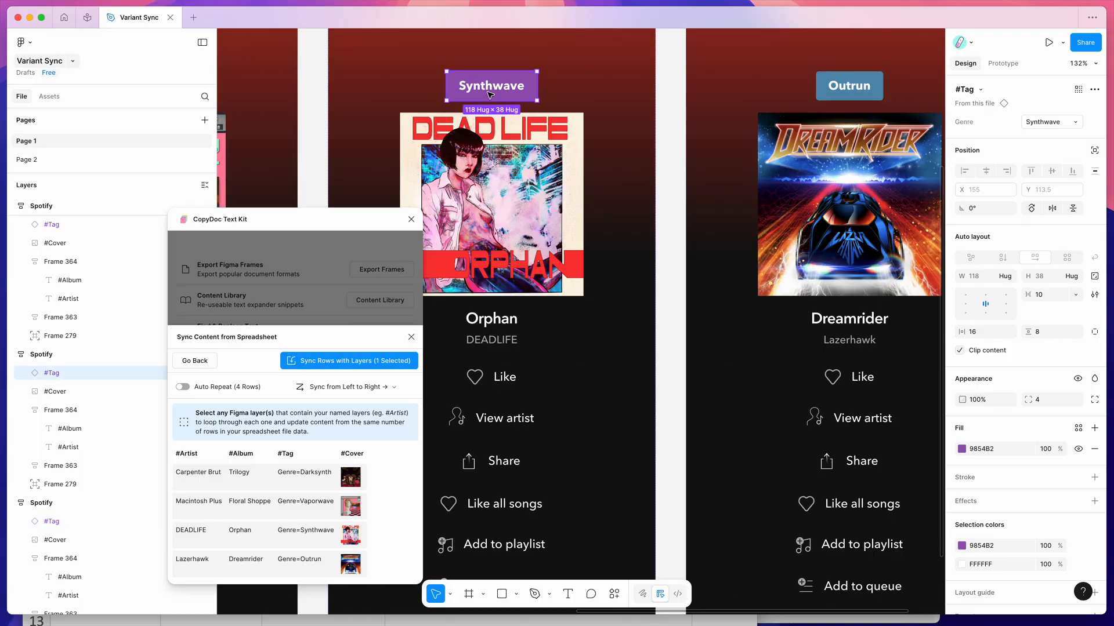
scroll(490, 95, "left", 5)
left_click(417, 81)
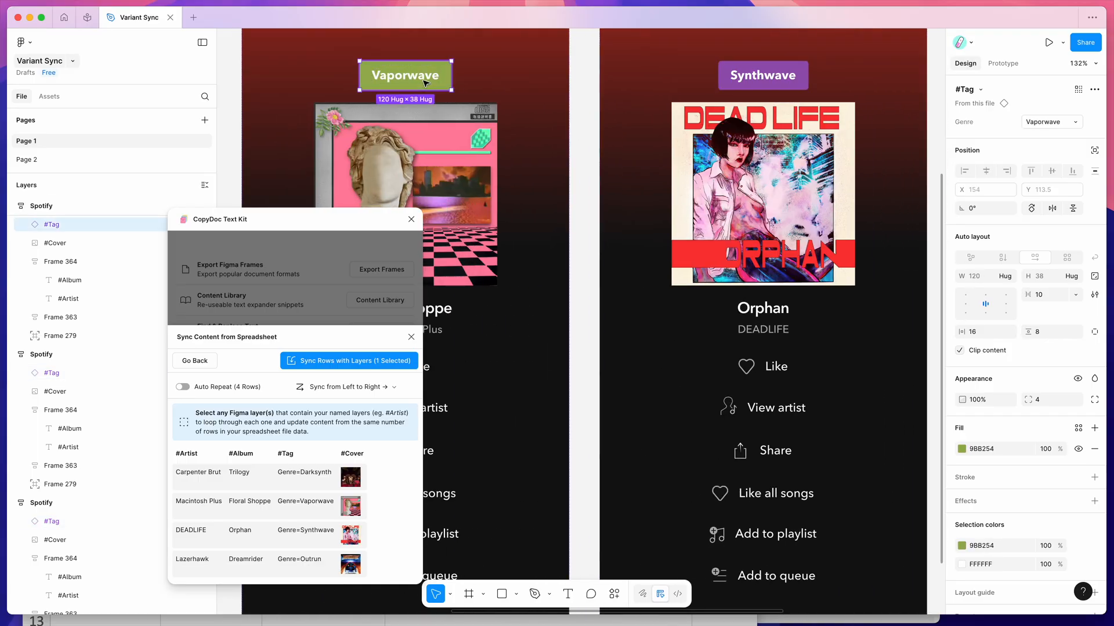
scroll(406, 87, "left", 10)
left_click(326, 91)
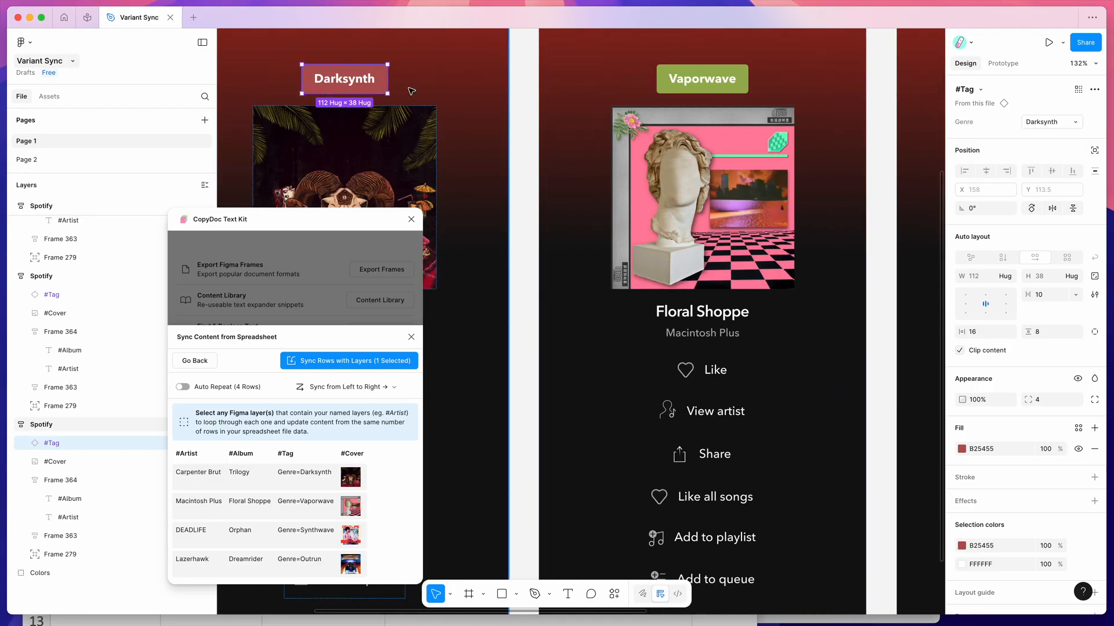
scroll(411, 91, "down", 4)
scroll(411, 91, "left", 5)
scroll(411, 91, "left", 3)
scroll(412, 91, "up", 1)
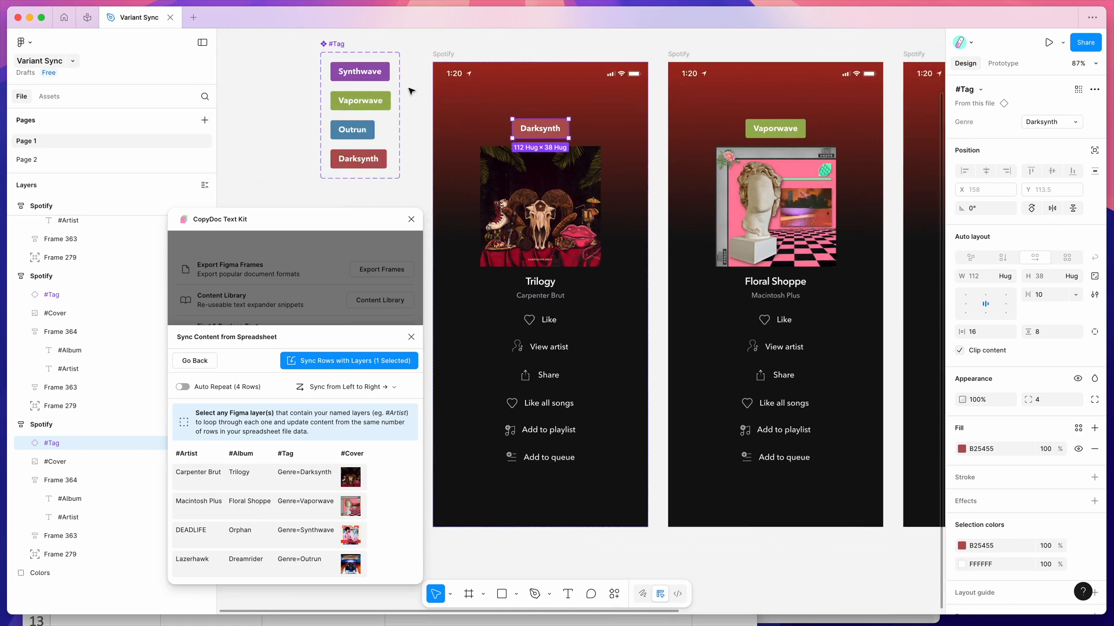
Inspect the #Tag component set beside the frames and compare it with the #Tag instance in the Trilogy frame
left_click(420, 87)
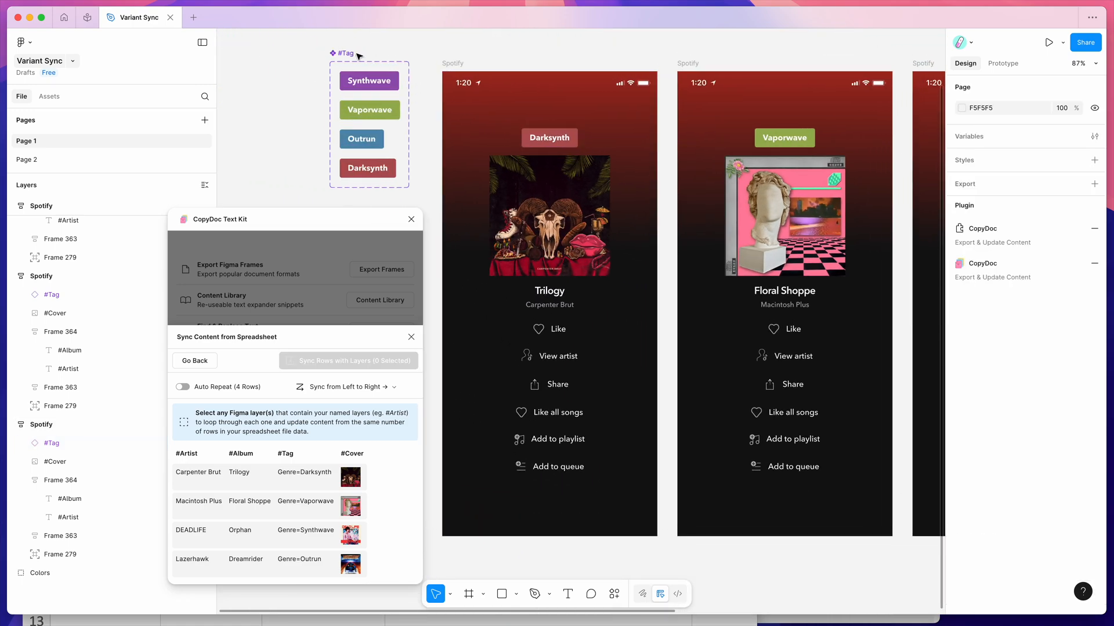
left_click(353, 55)
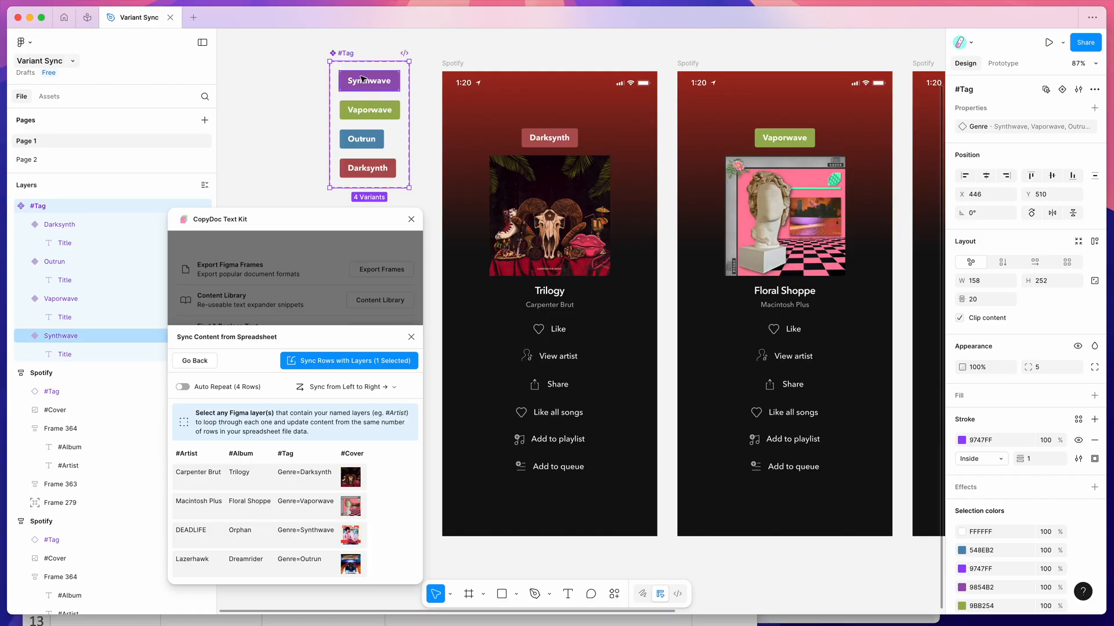
left_click(371, 110)
left_click(538, 138)
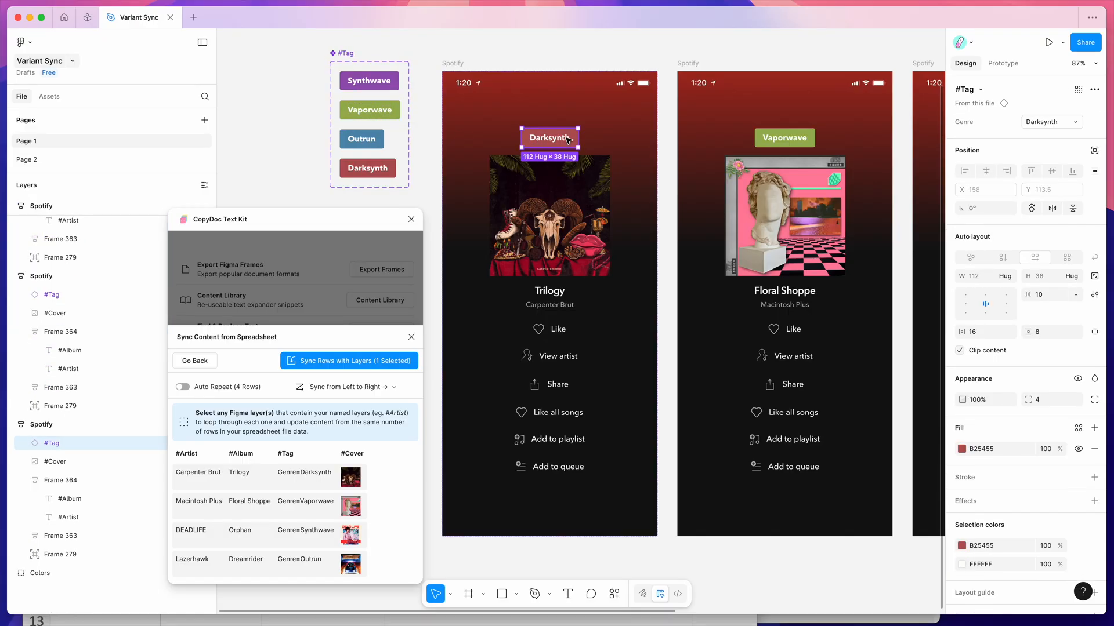
scroll(320, 62, "left", 2)
left_click(317, 52)
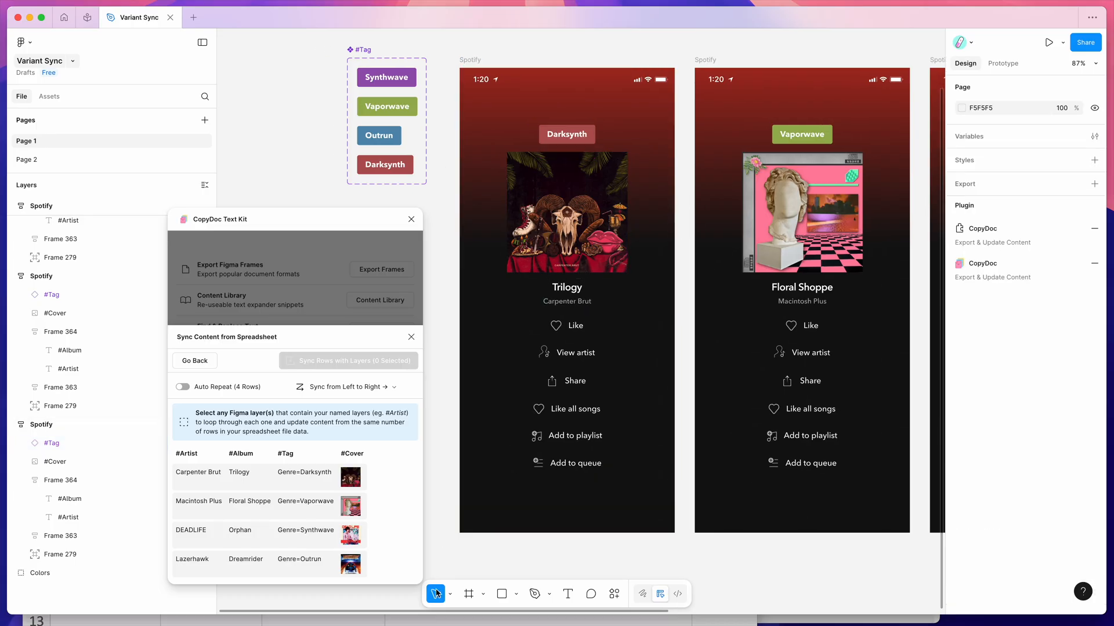
Switch to the Excel music workbook and review the #Tag header together with each Genre value beneath it
key("super+Tab")
left_click(312, 387)
left_click_drag(312, 387, 309, 461)
left_click(321, 386)
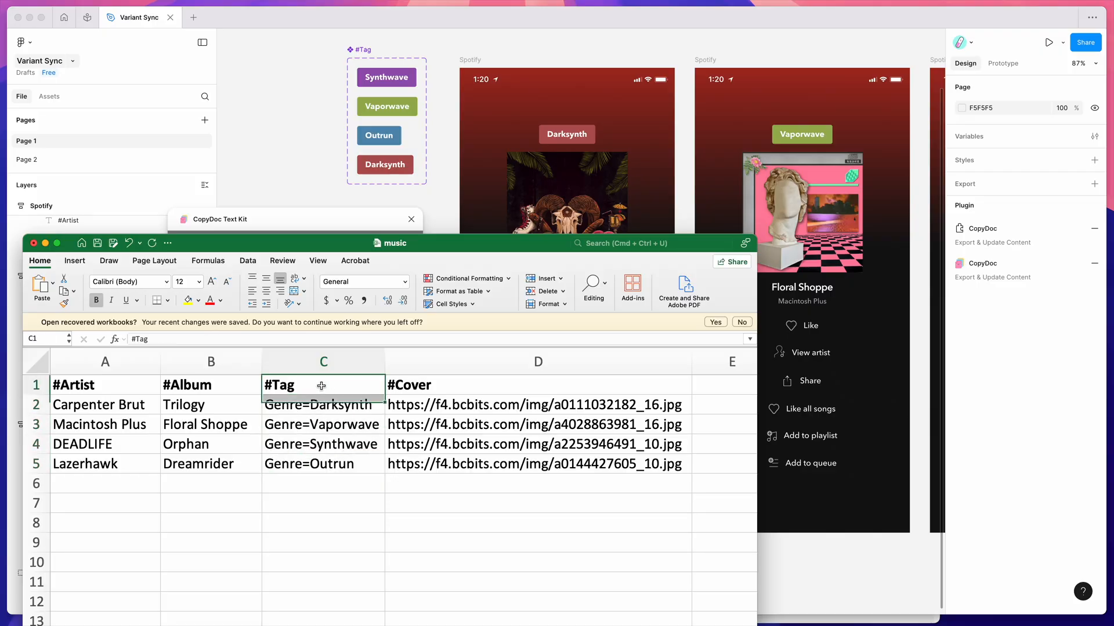
left_click(322, 402)
left_click(320, 422)
left_click(320, 446)
left_click(320, 478)
left_click_drag(320, 408, 321, 458)
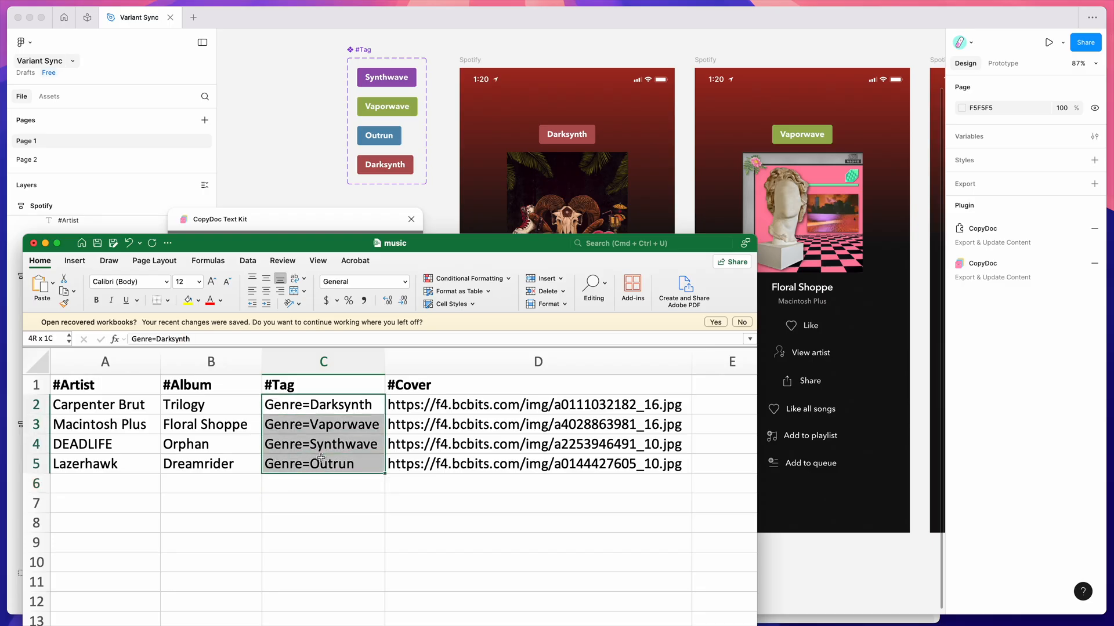
Back in Figma, check the #Tag instances of the Trilogy, Floral Shoppe and Orphan frames in turn
left_click(589, 165)
left_click(566, 134)
scroll(585, 141, "right", 3)
scroll(585, 140, "right", 2)
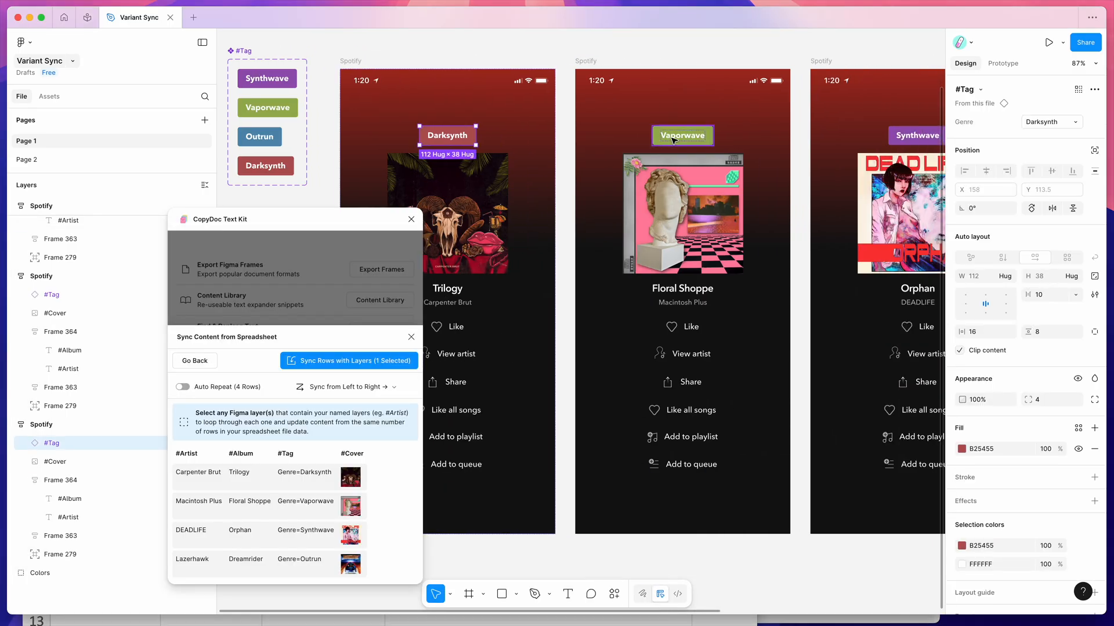
left_click(671, 140)
scroll(672, 141, "right", 7)
left_click(691, 134)
scroll(690, 134, "right", 5)
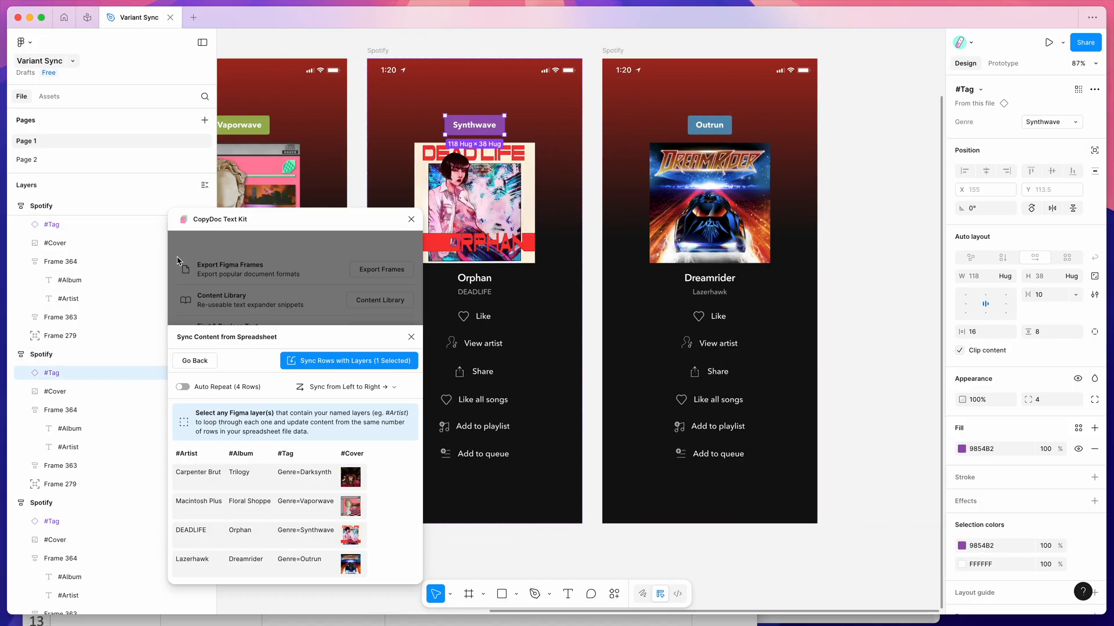
Check the full Genre layer names of the Darksynth, Outrun and Vaporwave variants in the #Tag component set without renaming them
scroll(69, 331, "up", 3)
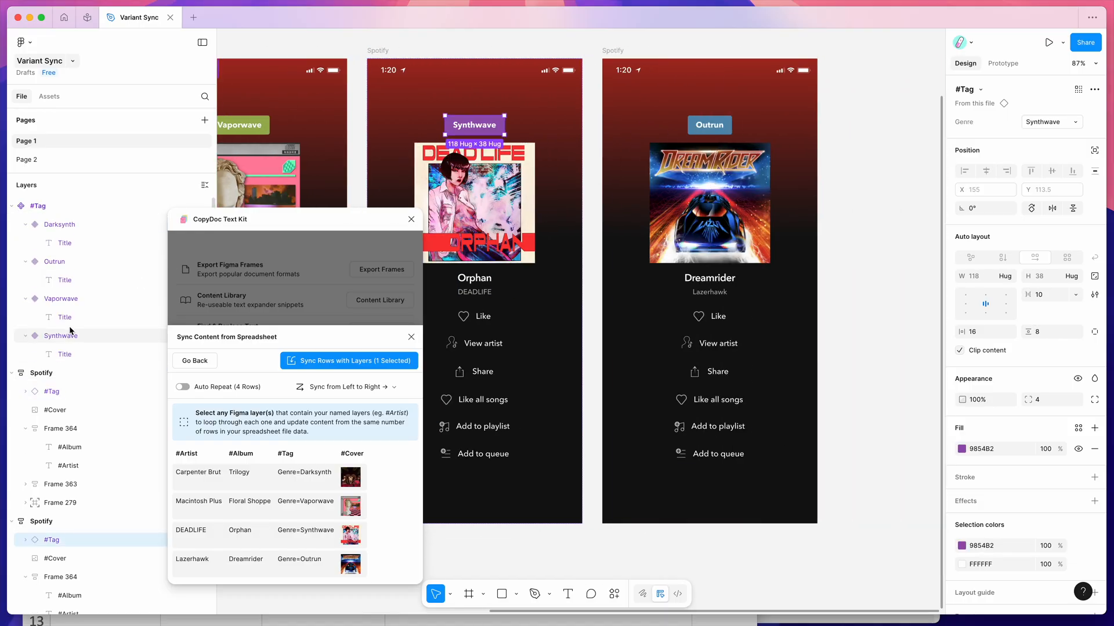
double_click(61, 225)
double_click(58, 262)
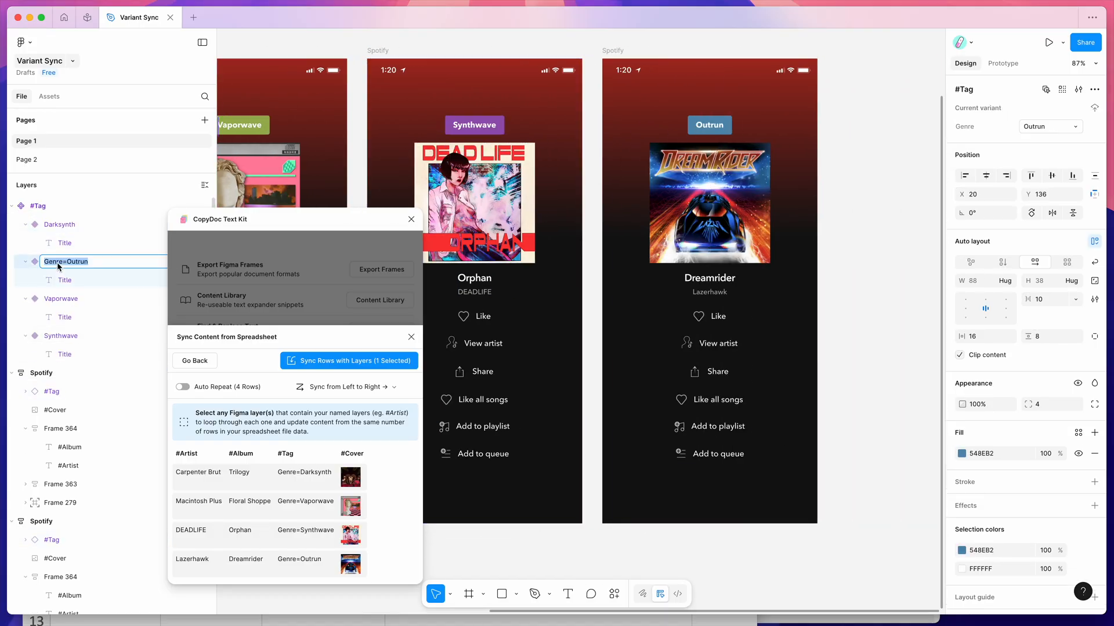
double_click(60, 299)
left_click(590, 208)
Bring all four Spotify frames into view and check the Genre of each #Tag instance from Trilogy to Dreamrider
scroll(590, 207, "left", 3)
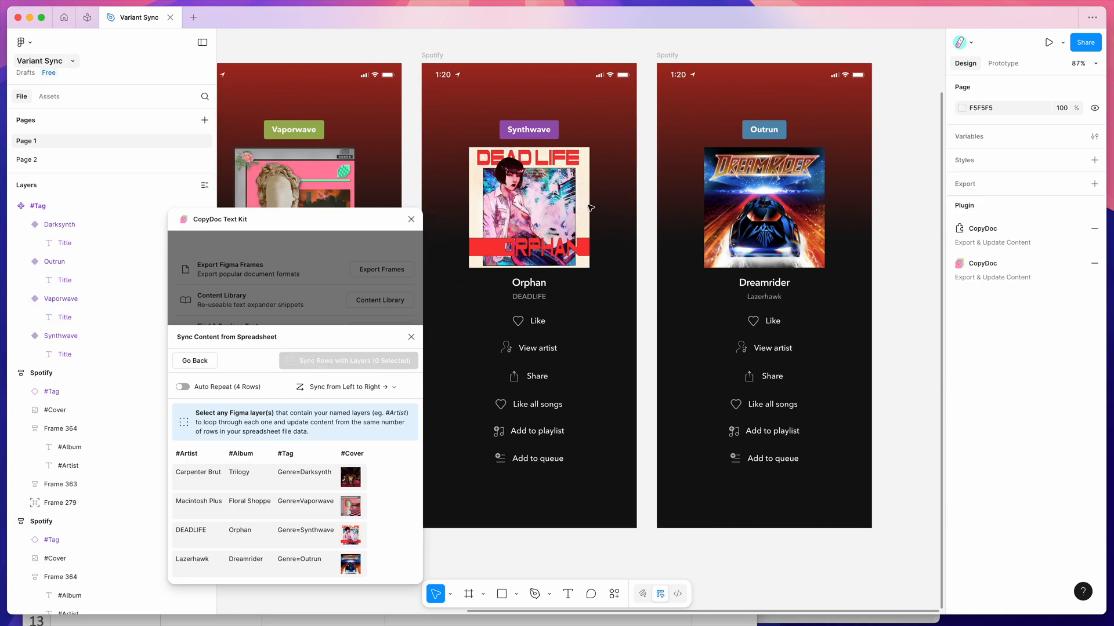
scroll(589, 208, "down", 5)
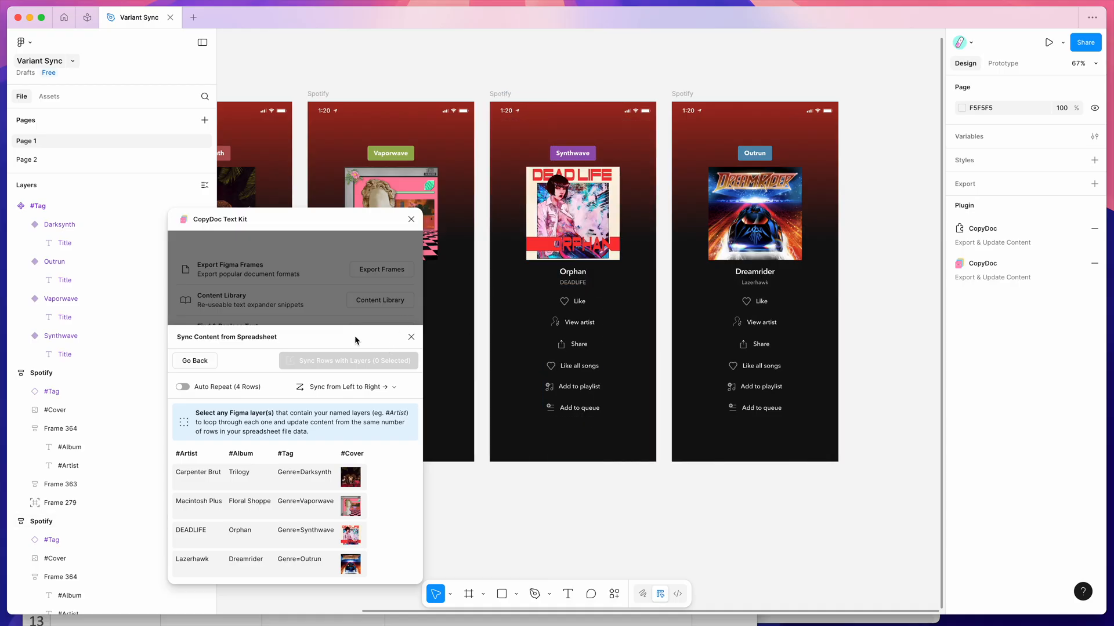
scroll(613, 284, "down", 2)
scroll(614, 284, "left", 2)
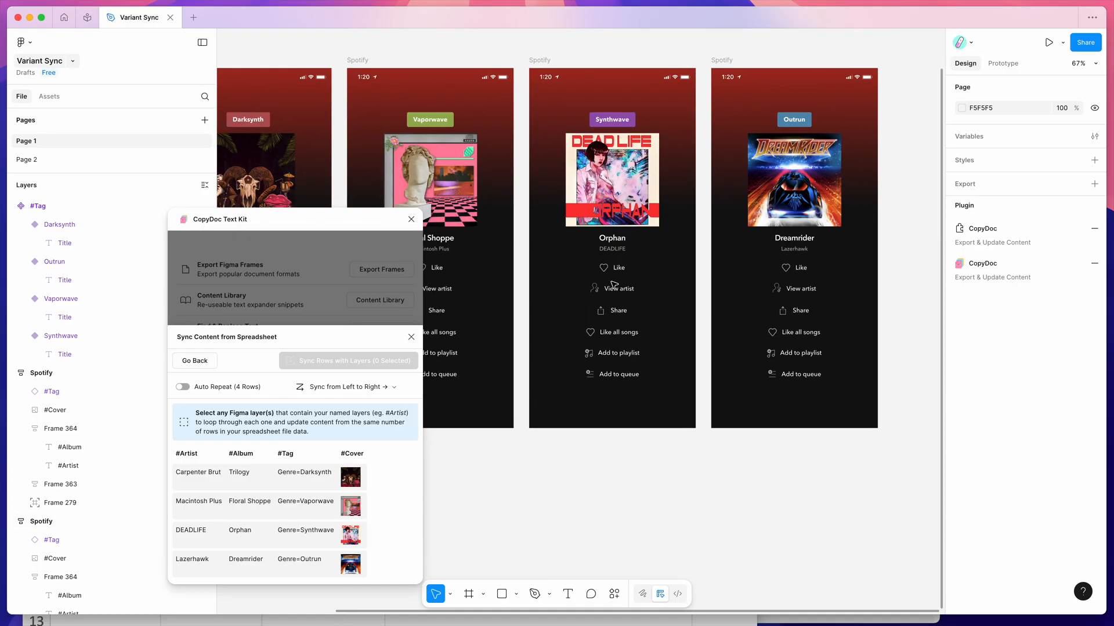
scroll(614, 284, "left", 2)
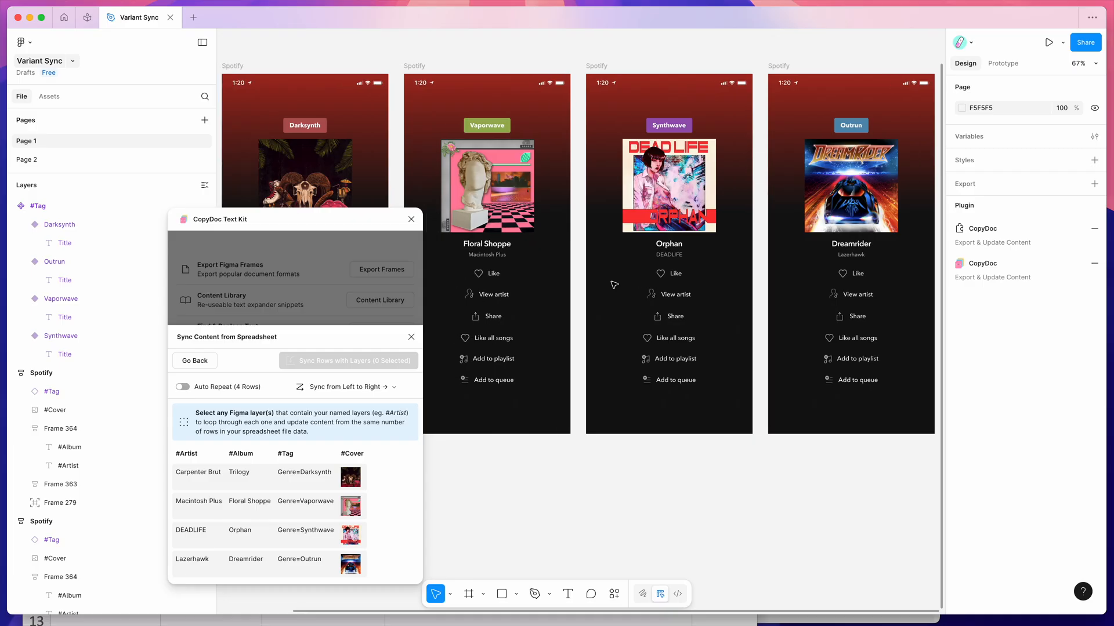
left_click(304, 124)
left_click(478, 129)
left_click(658, 128)
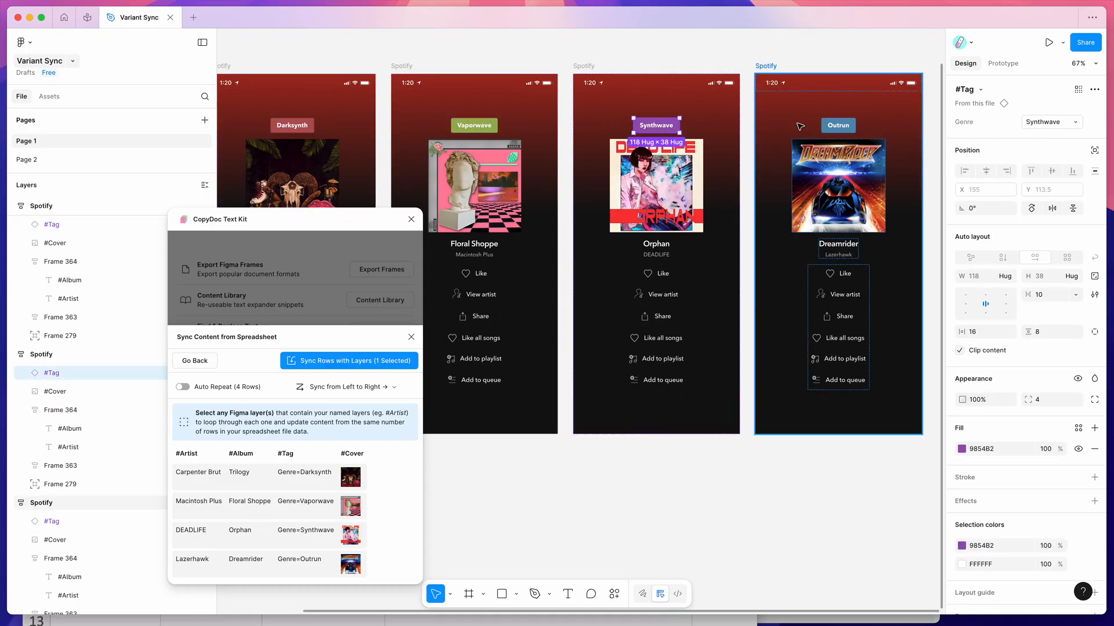
left_click(837, 126)
Compare the frames' tags with the #Tag column in the Excel music workbook, then return to Figma
left_click(499, 622)
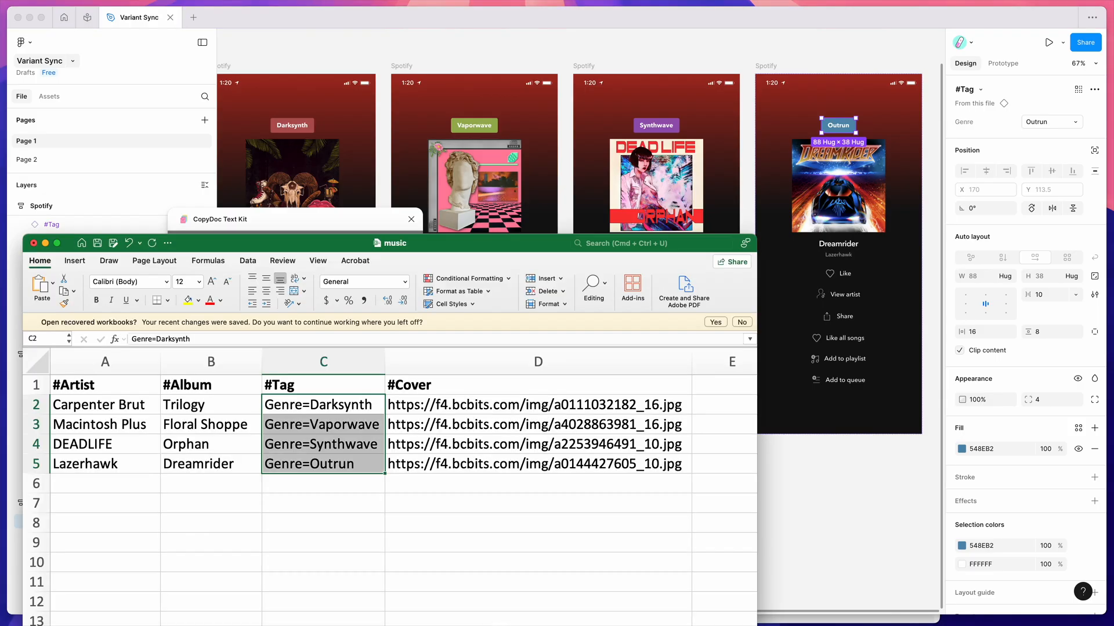
left_click(318, 388)
left_click(314, 466)
left_click(439, 54)
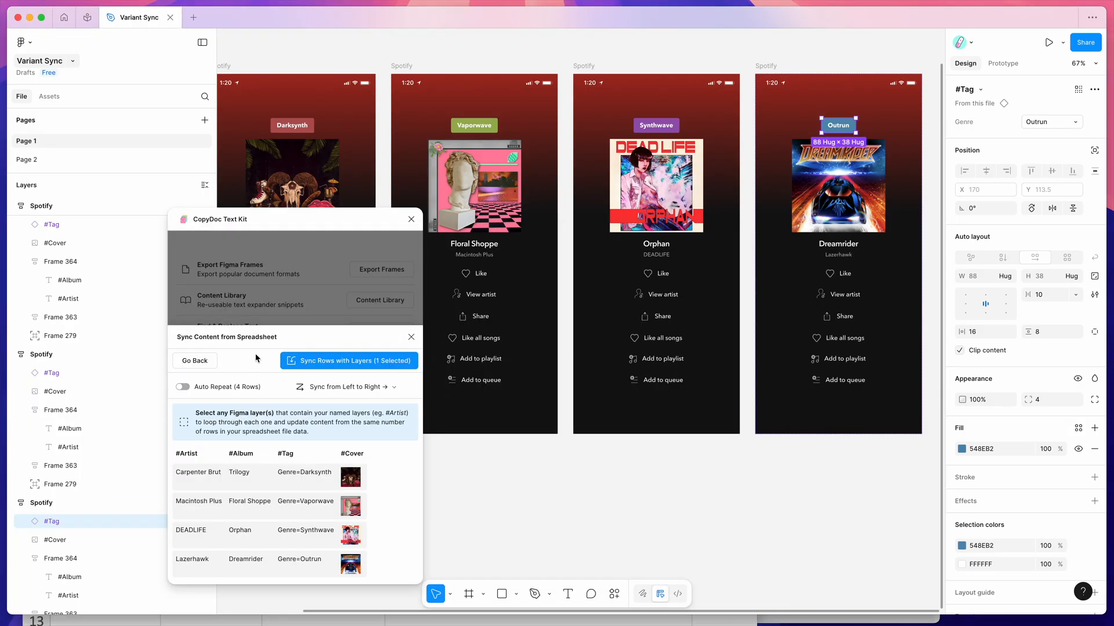
Go back to CopyDoc's sync source options and examine the Sync from Google Sheets URL option and its public sheet URL field
left_click(196, 362)
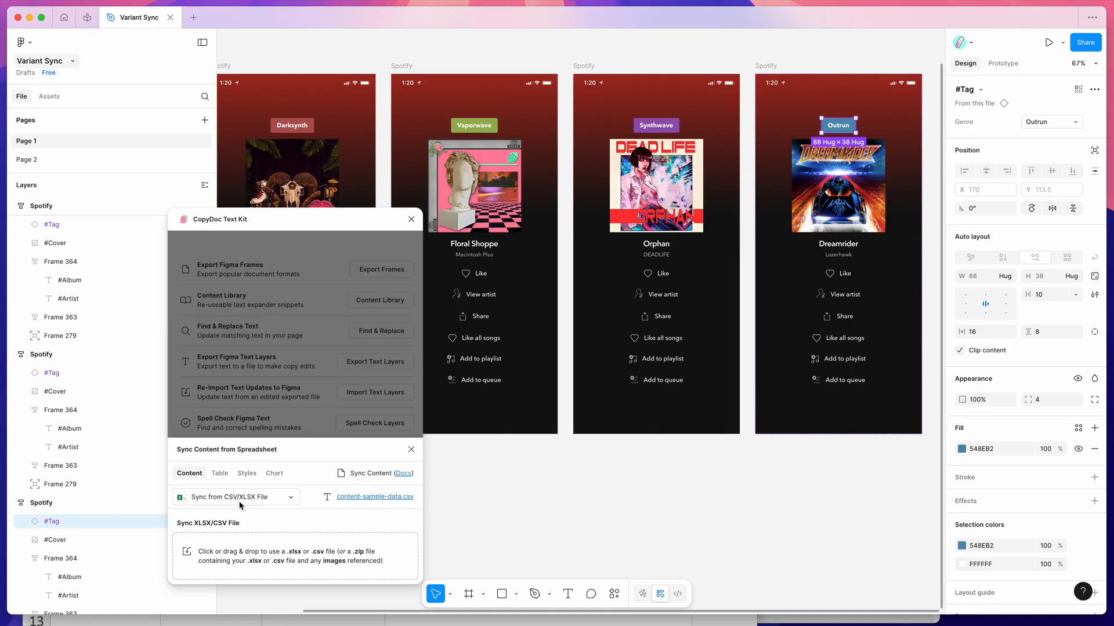
left_click(235, 499)
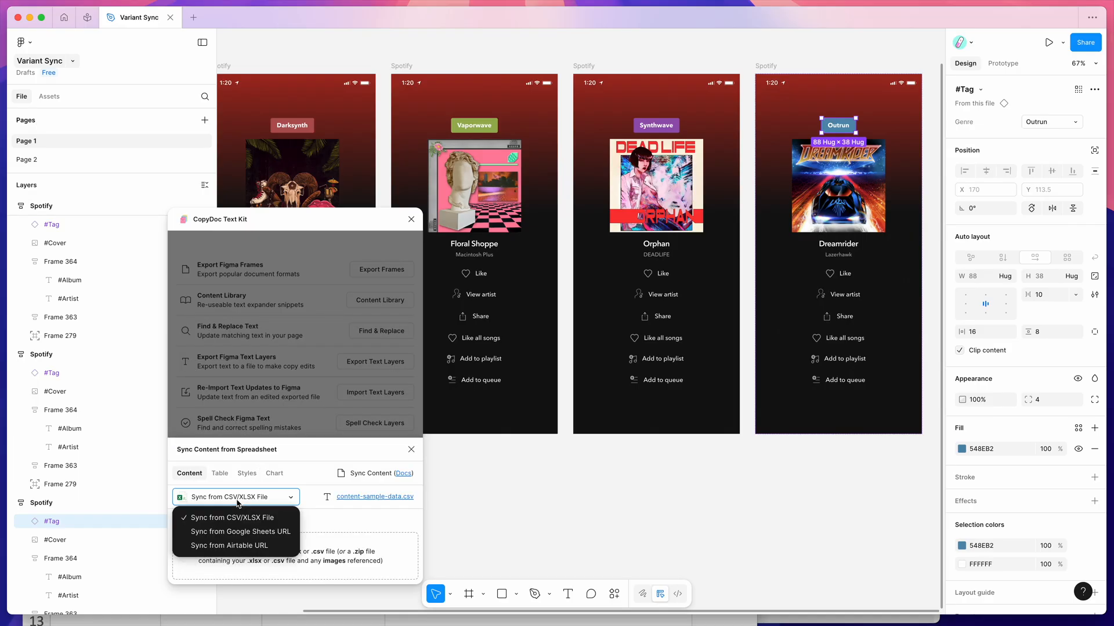
left_click(235, 533)
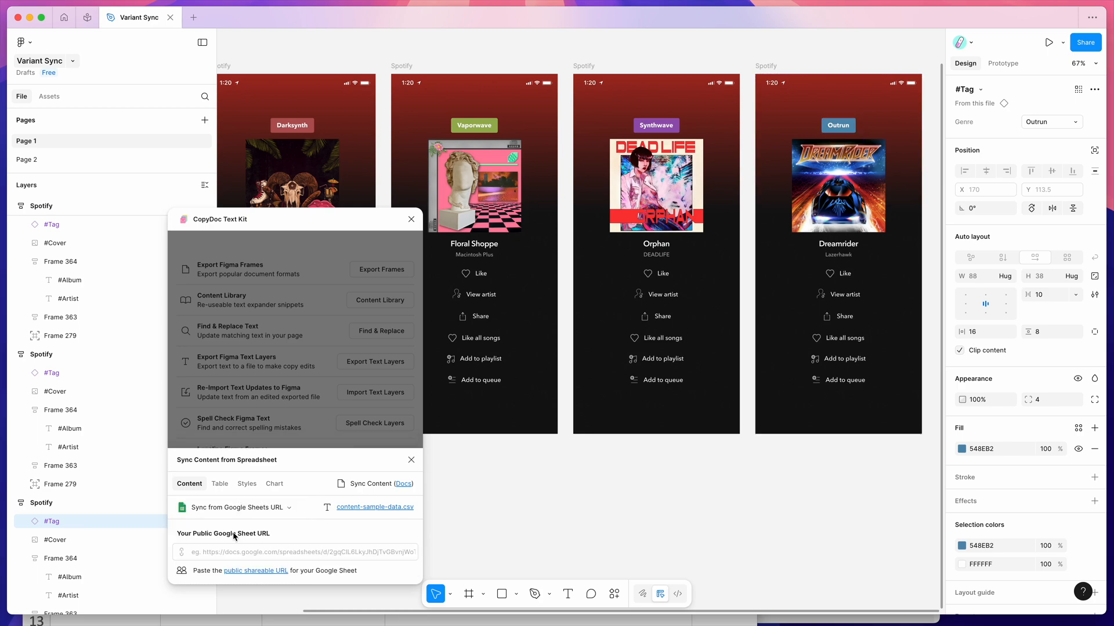
left_click(244, 551)
left_click_drag(274, 534, 177, 534)
left_click(188, 535)
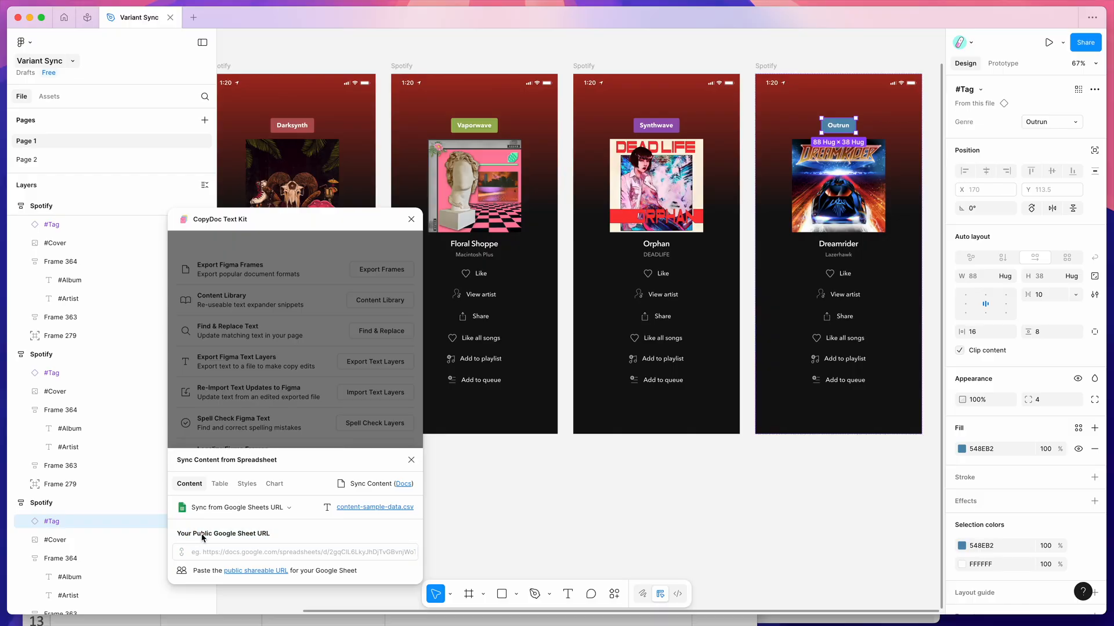
Review the whole table, cells A1 to D5, in the Excel music workbook and return to Figma
key("super+Tab")
left_click_drag(87, 384, 512, 462)
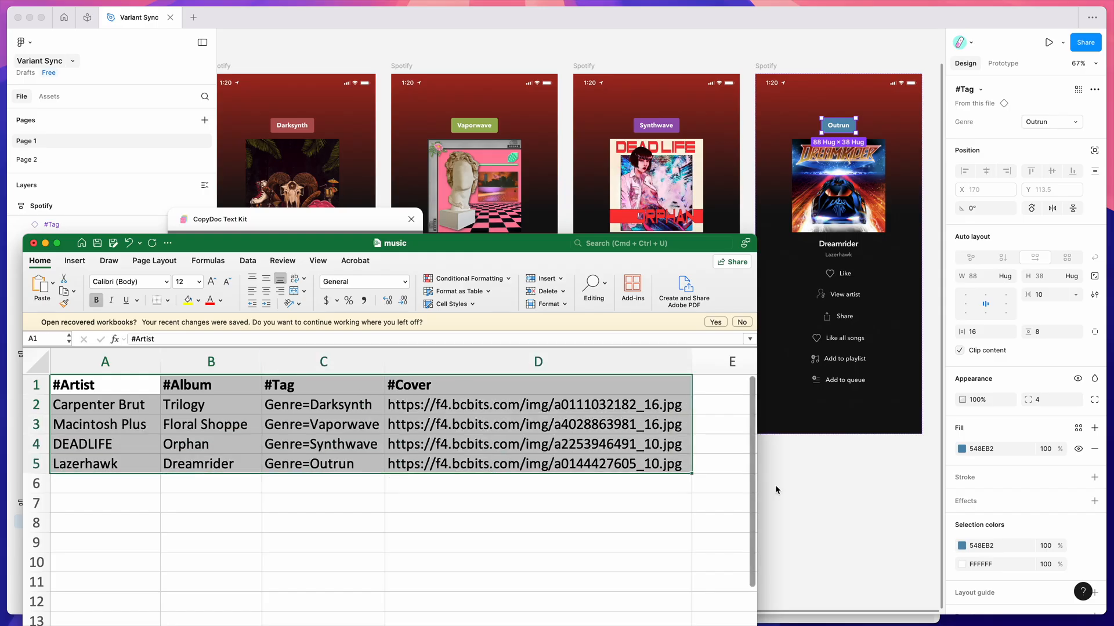
key("super+Tab")
Examine the fields of the Sync from Airtable URL option, then set the source back to Sync from CSV/XLSX File
left_click(290, 513)
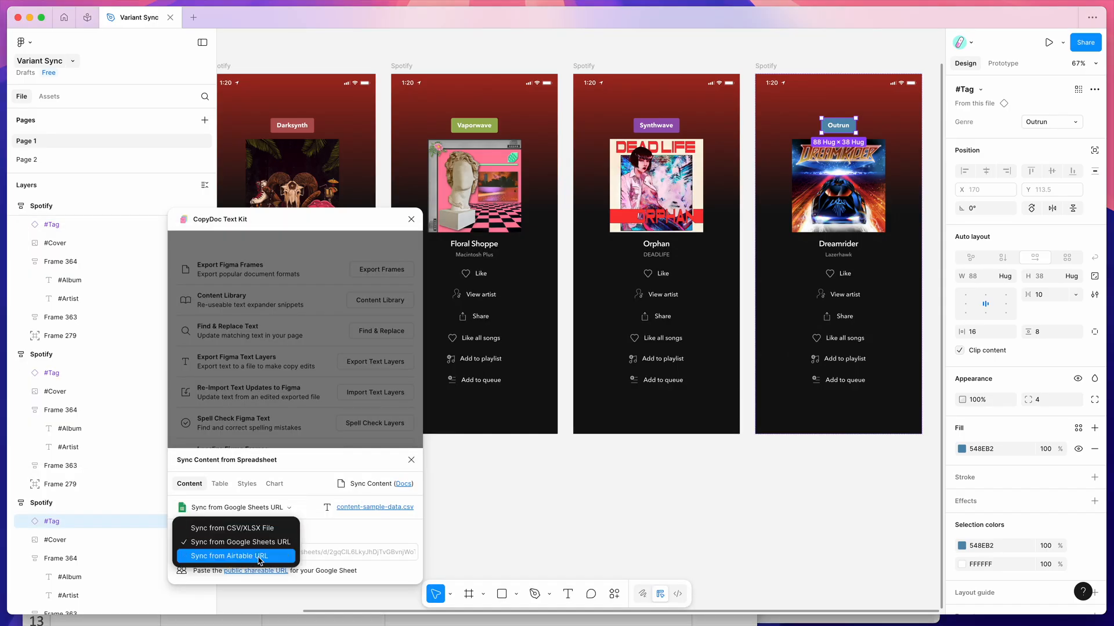
left_click(260, 558)
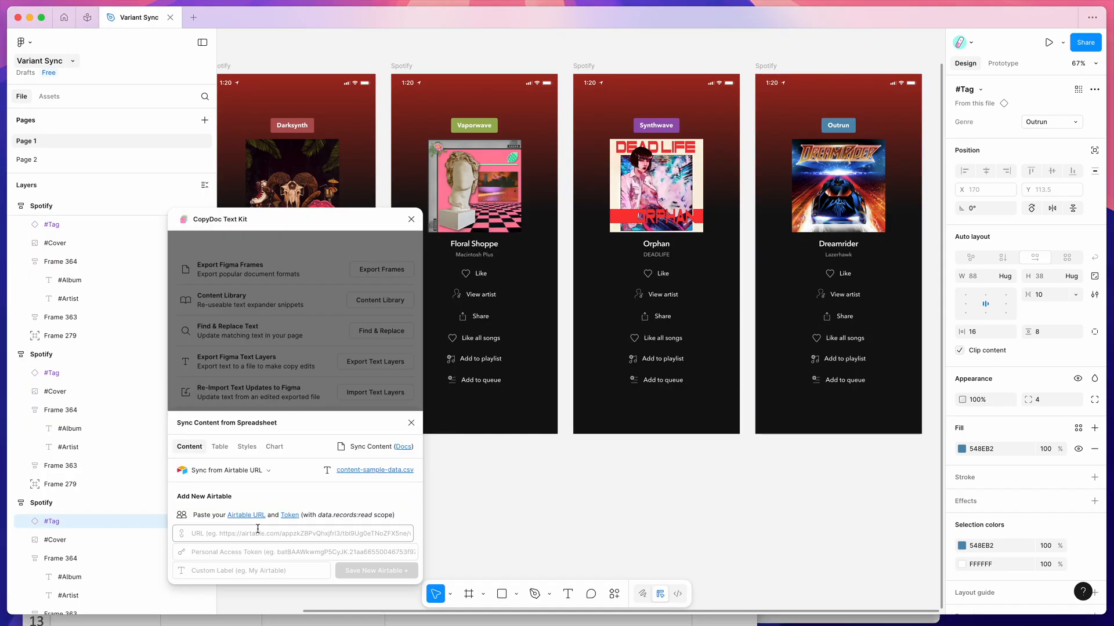
left_click(244, 471)
left_click(242, 492)
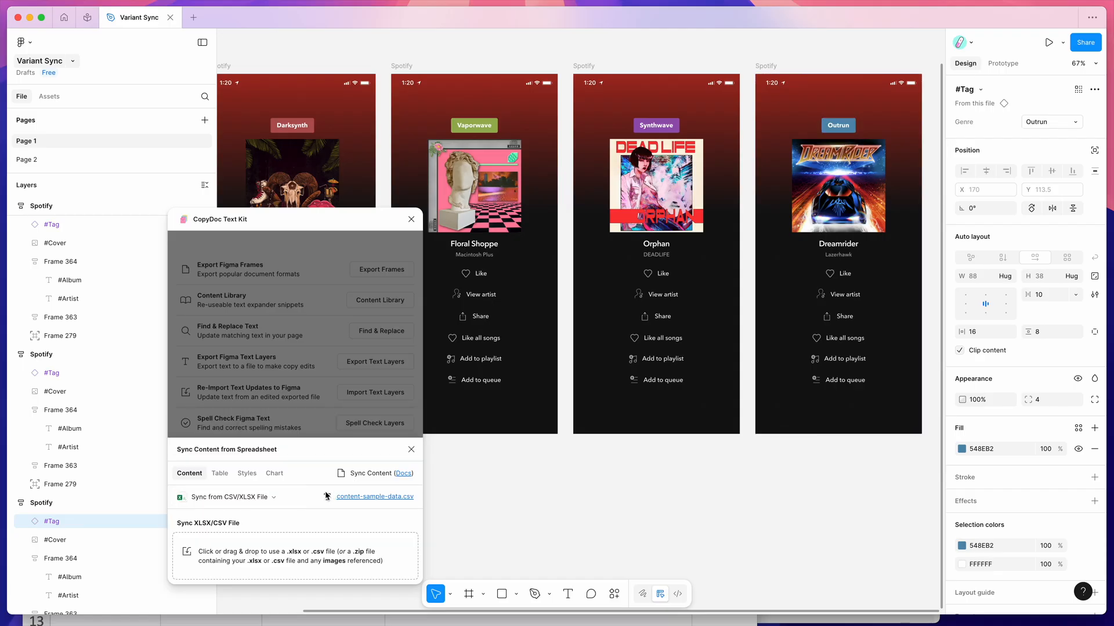